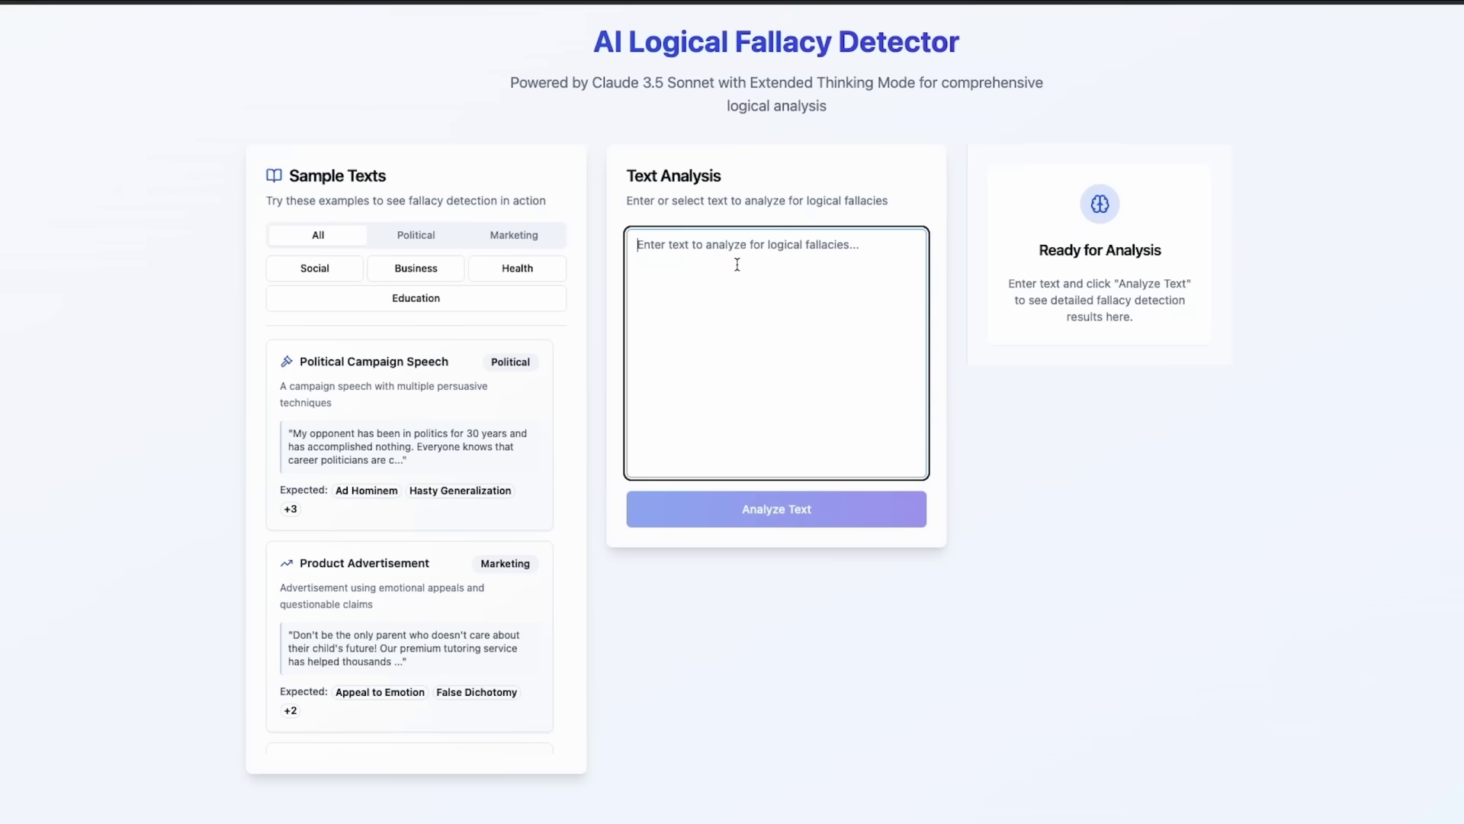
Bring up the paste menu in the app's empty text analysis box
right_click(737, 263)
Analyze the pasted coat-and-cold paragraph and review the Slippery Slope and Post Hoc Fallacy cards
left_click(778, 457)
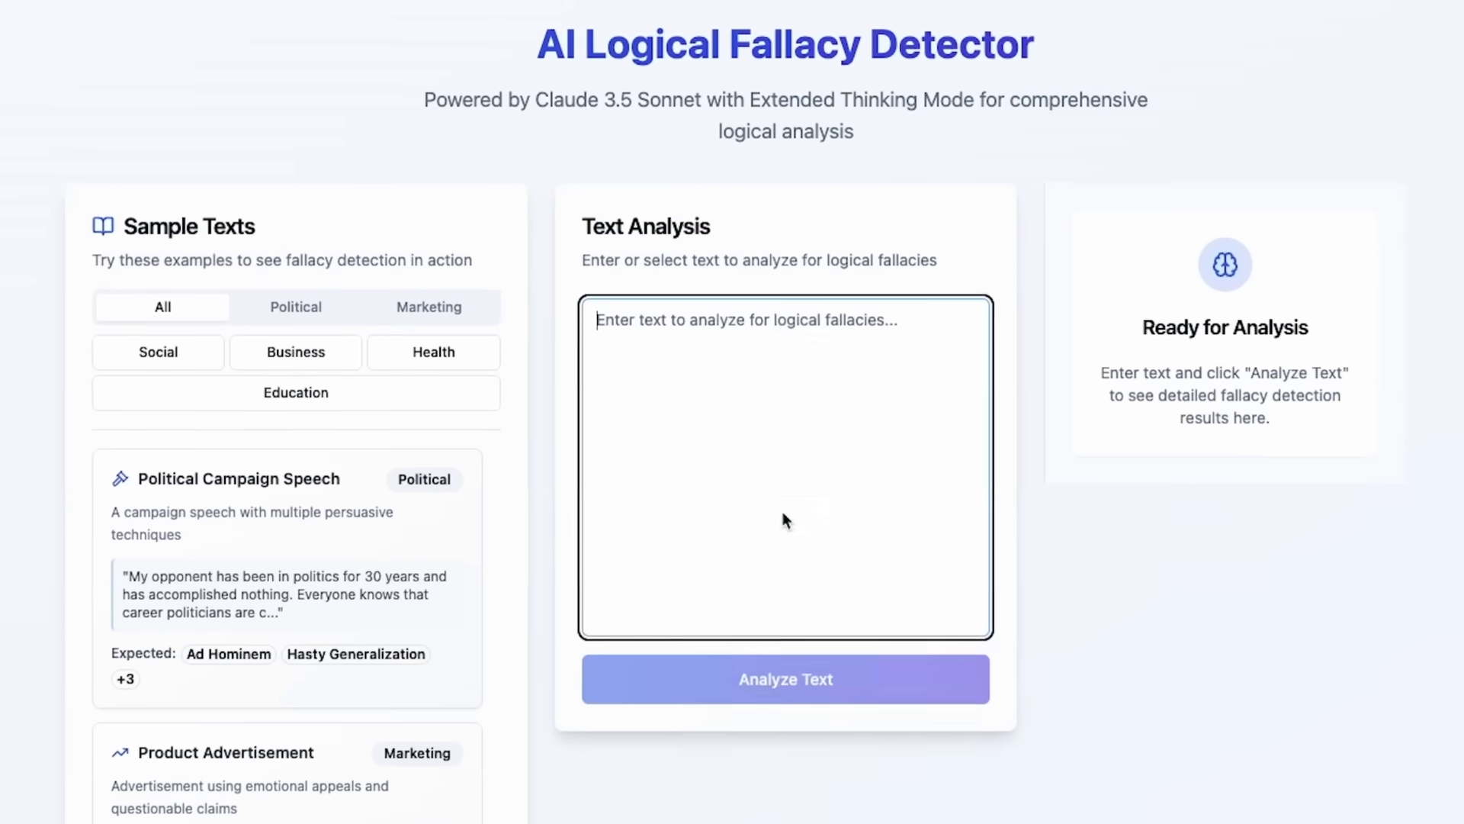
left_click(852, 709)
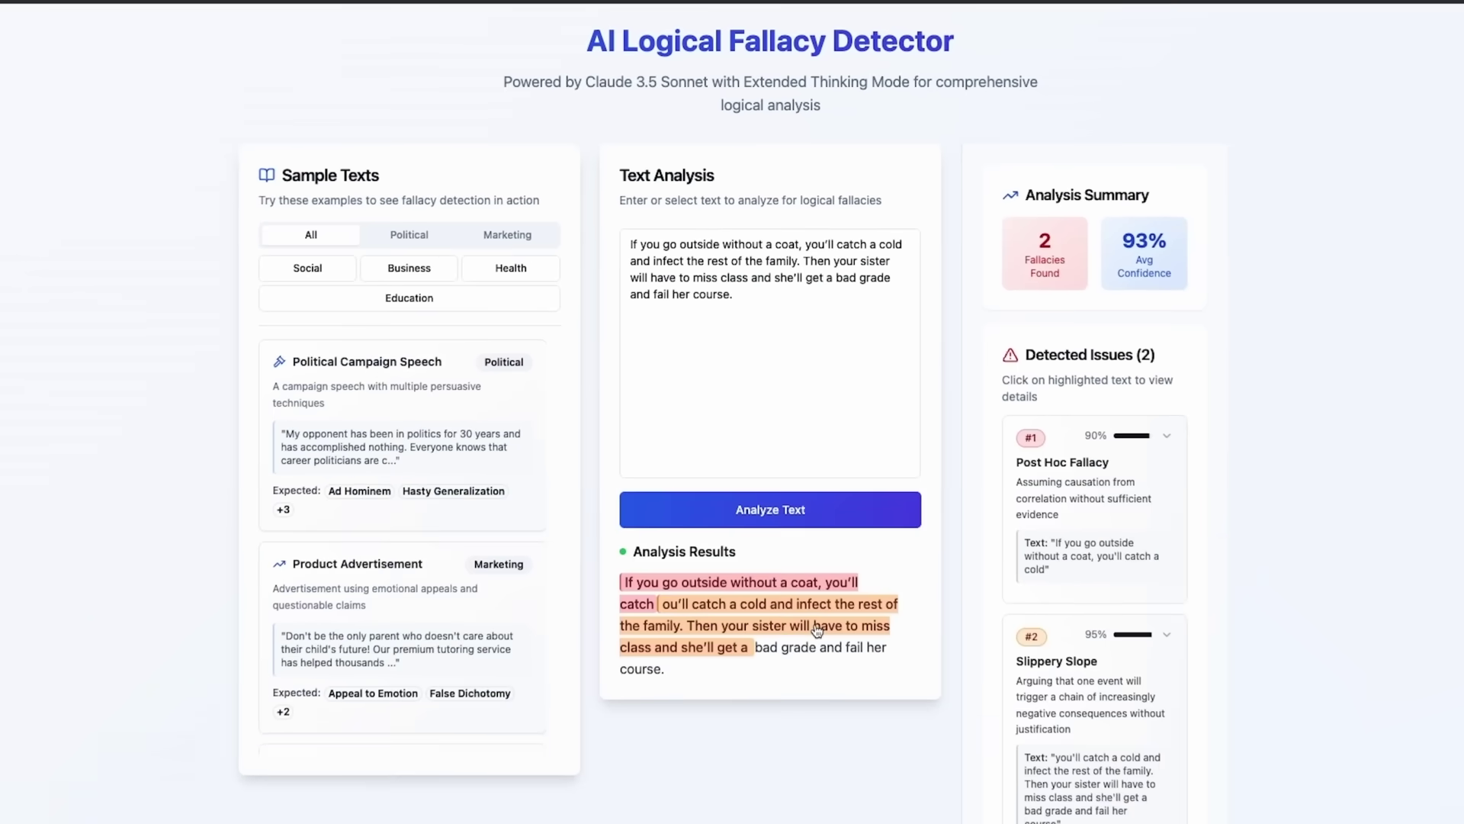
triple_click(1079, 656)
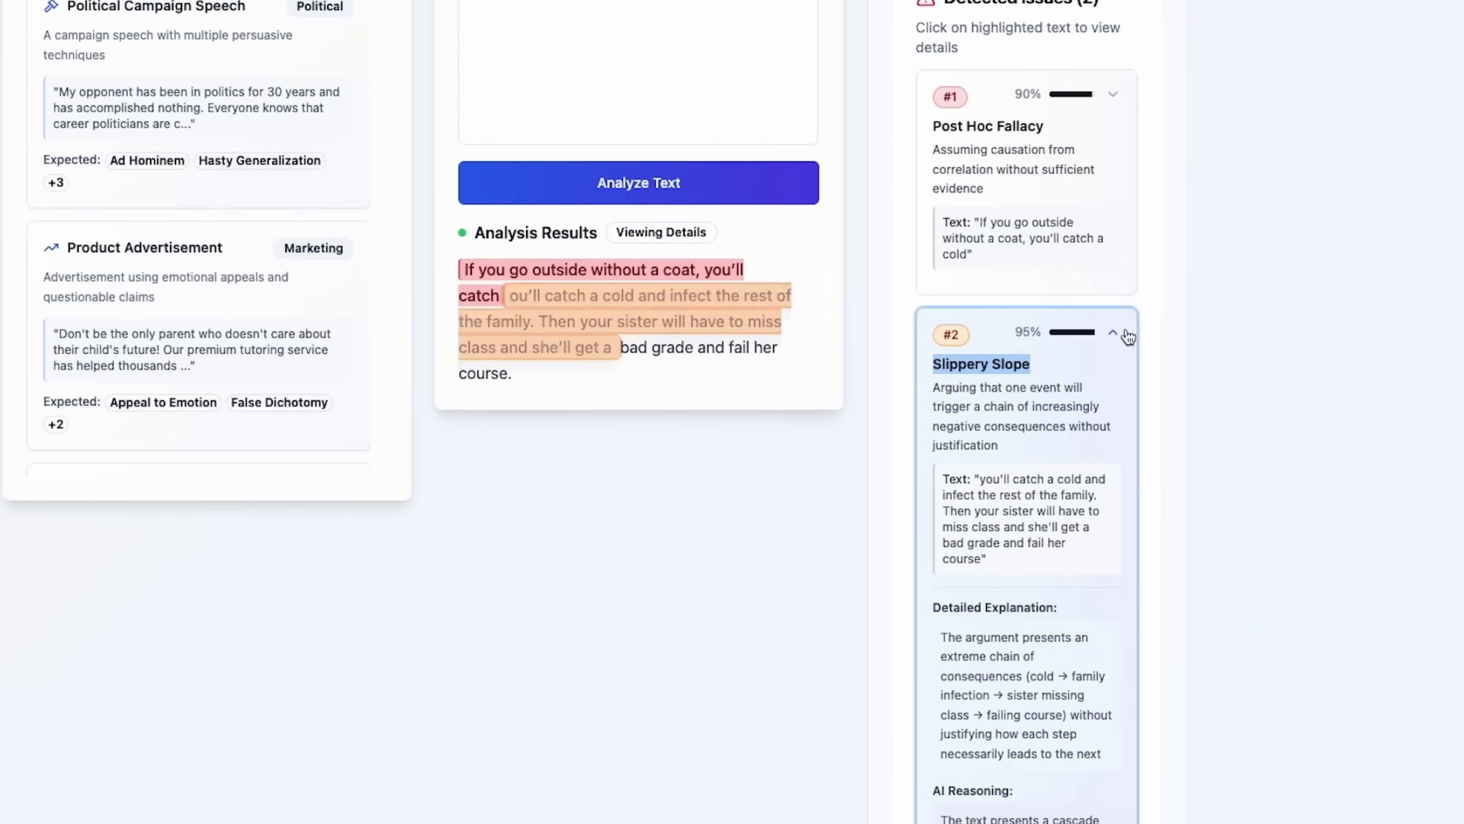
left_click(1129, 338)
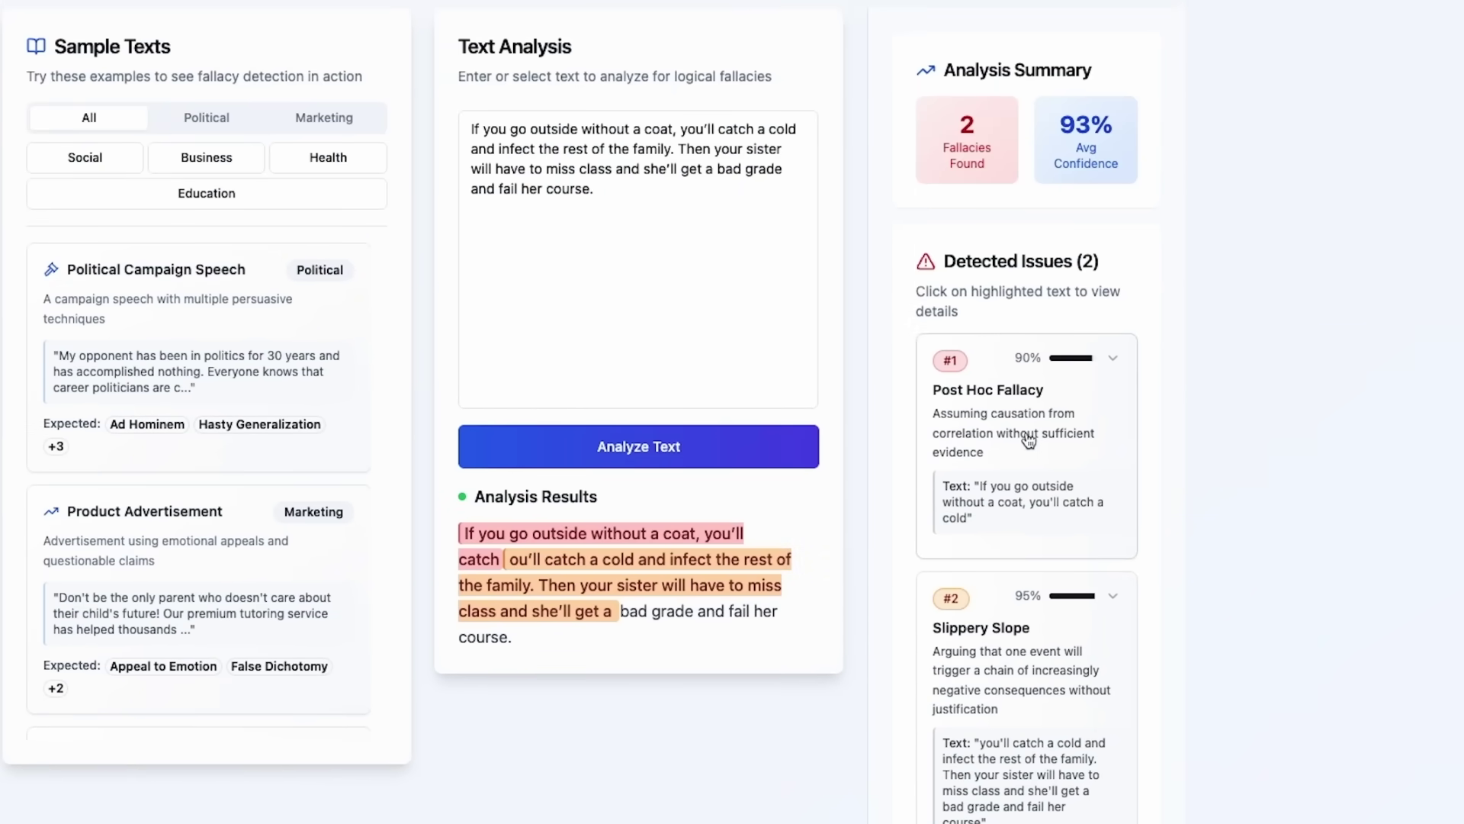
left_click(1104, 433)
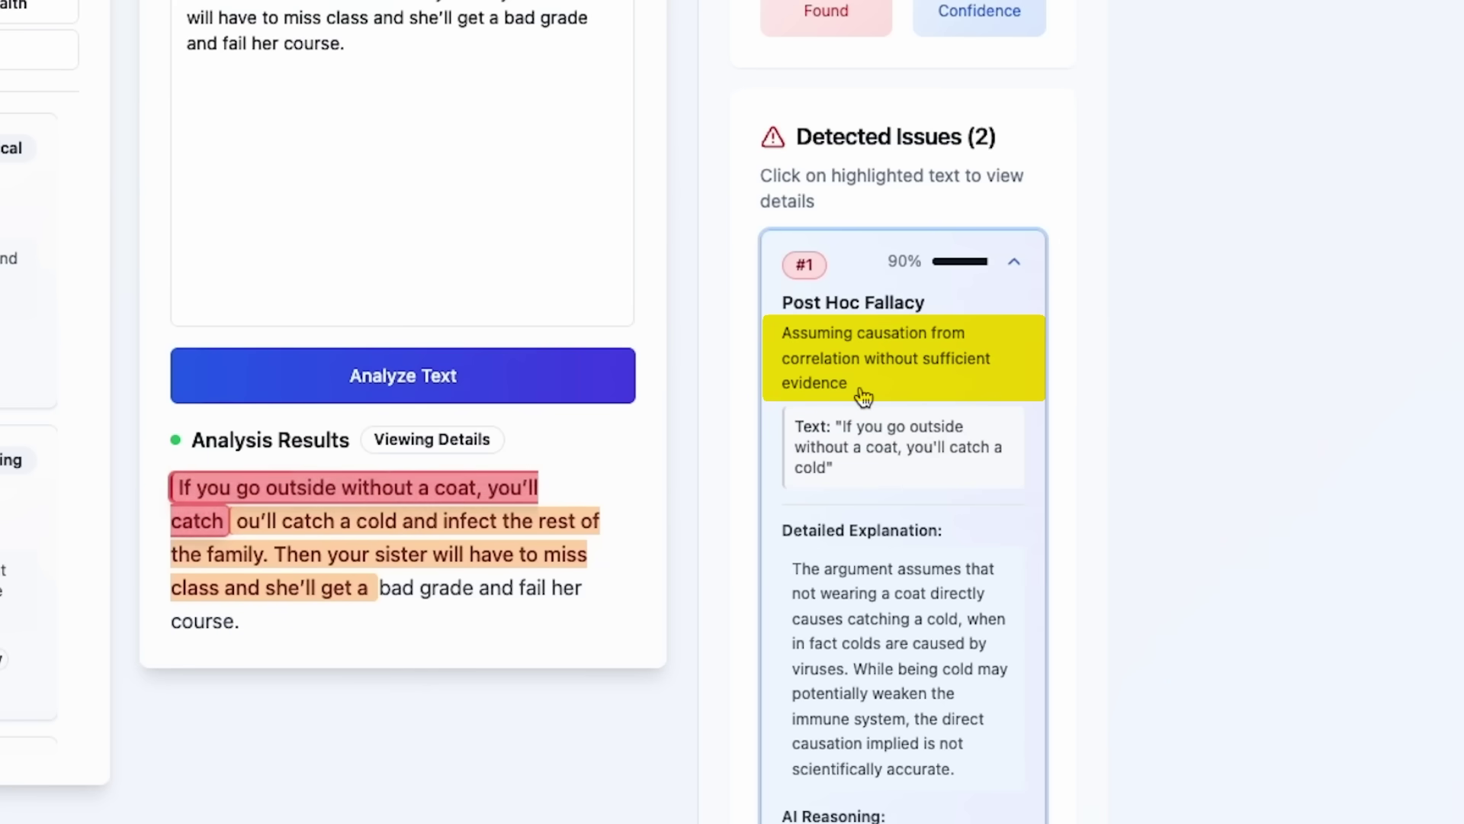
left_click(973, 384)
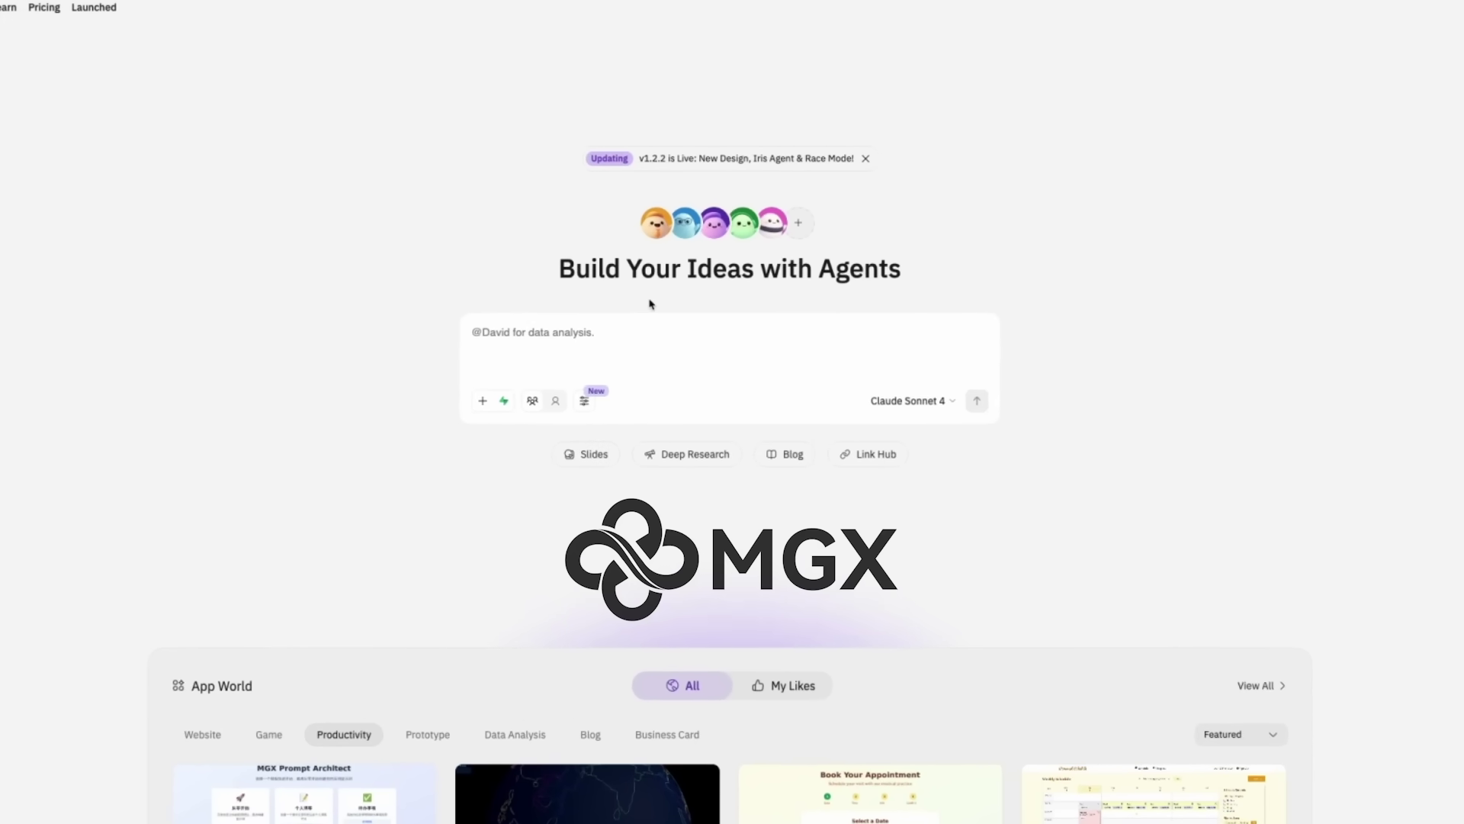
left_click_drag(536, 284, 961, 289)
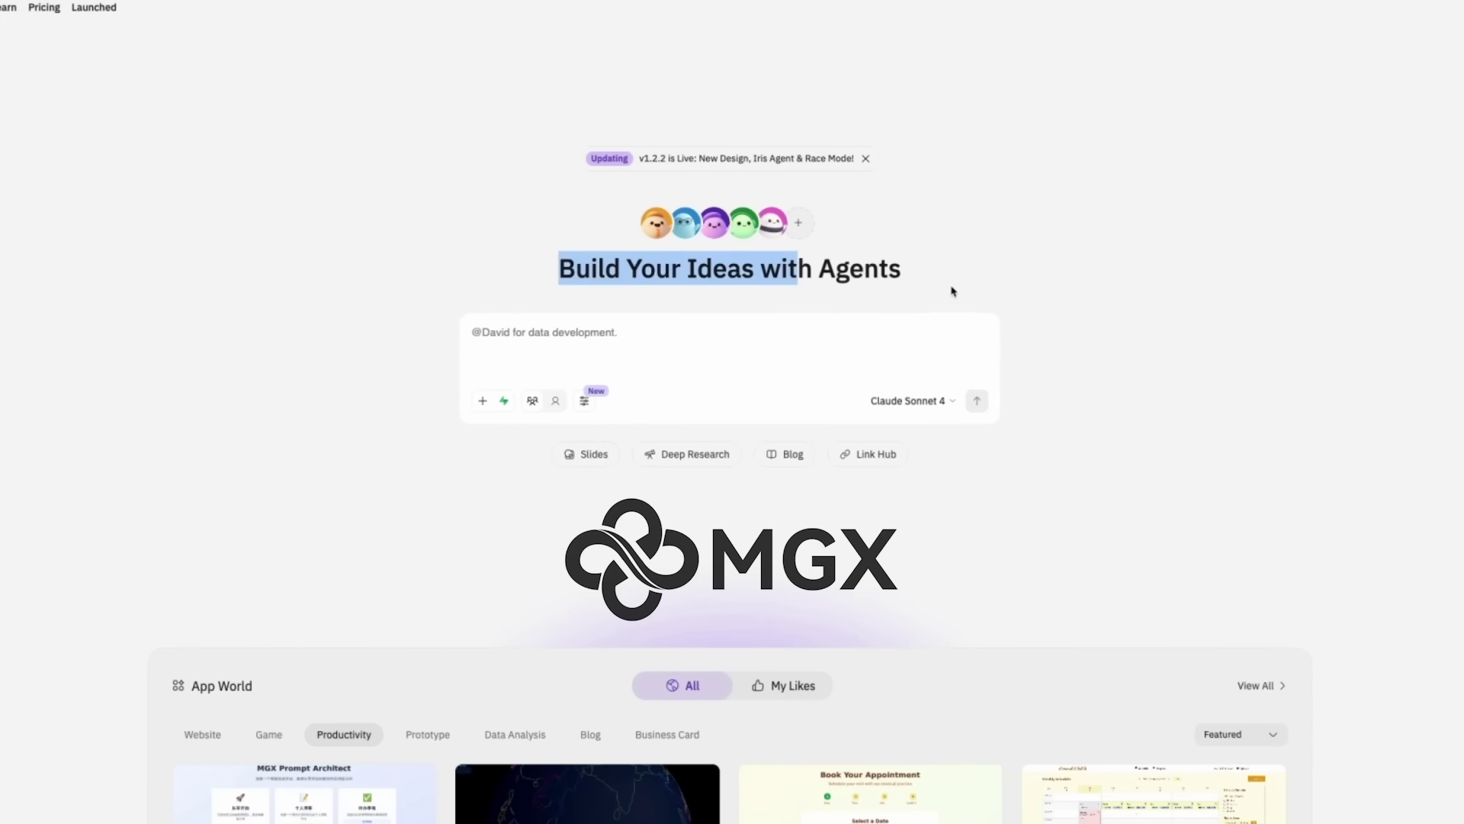
left_click(951, 292)
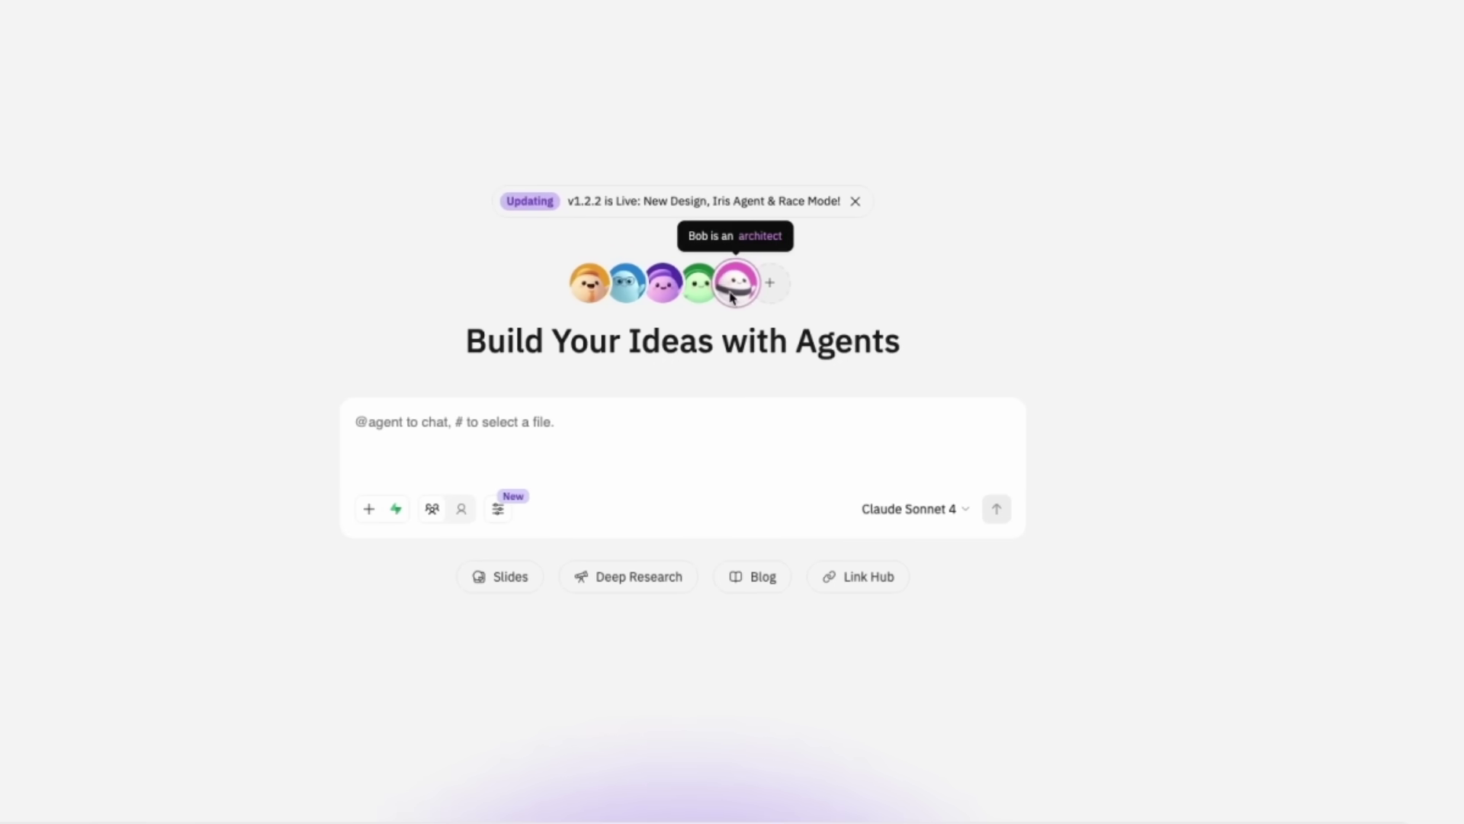
Ask MGX for a minimal fallacy detector editor and preview the built app
type("I want you ")
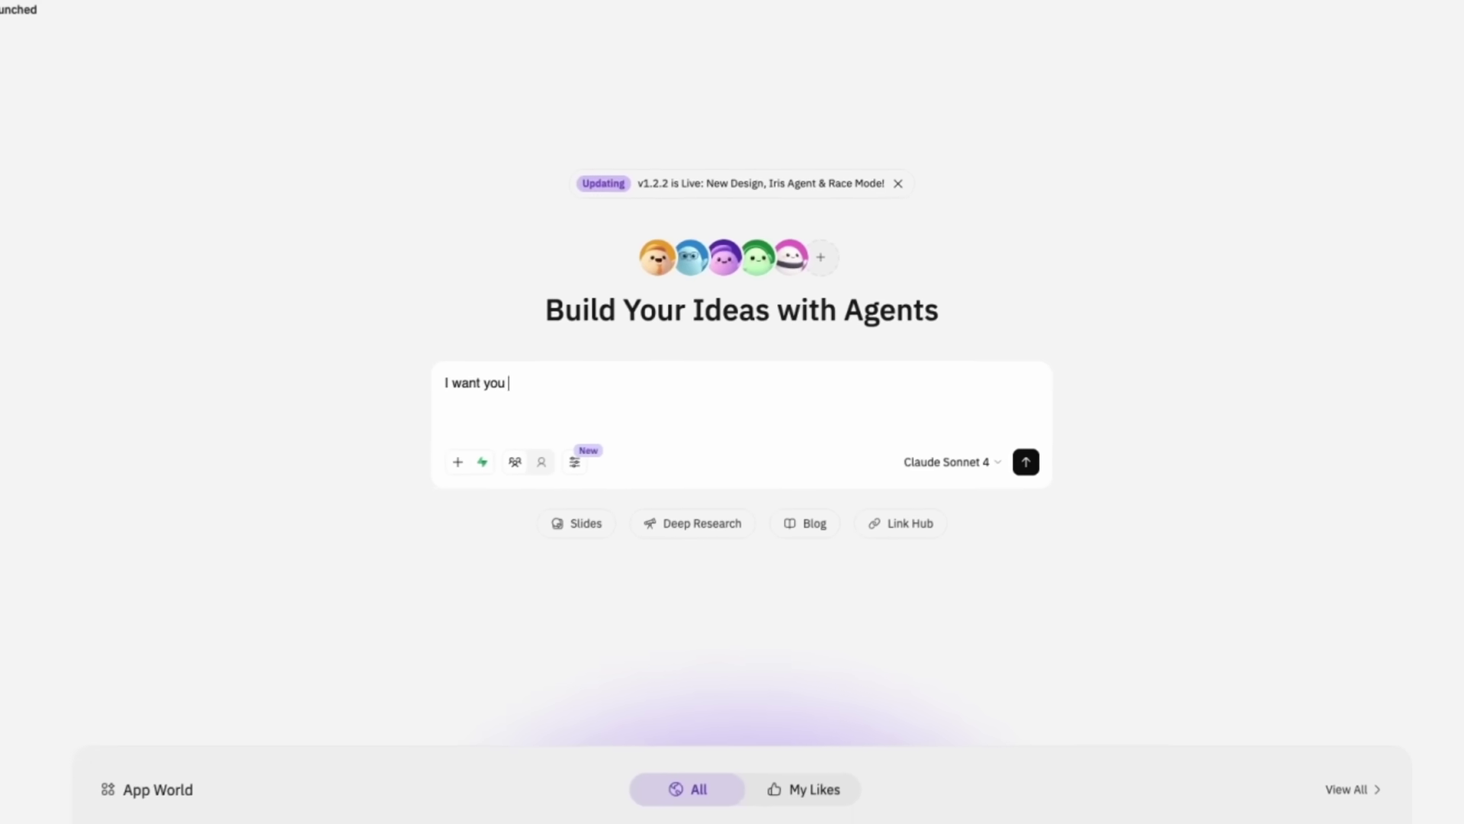
type("to create a fallacy detector fo")
key("BackSpace")
key("BackSpace")
key("BackSpace")
key("BackSpace")
key("BackSpace")
key("BackSpace")
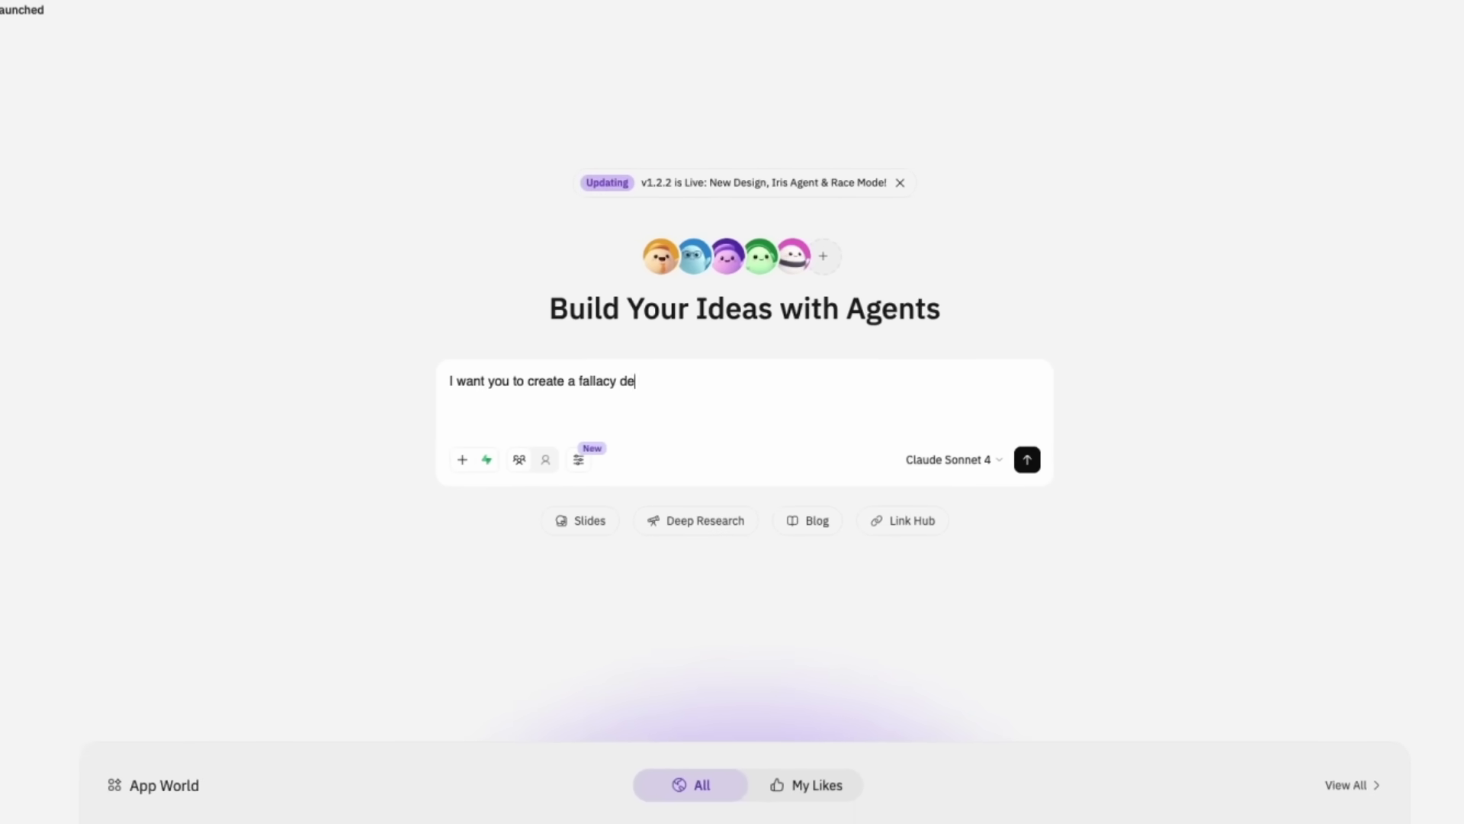
type("tector for me. I")
type(" minimal editor in which ")
type("logical fallacies are detected based on cont")
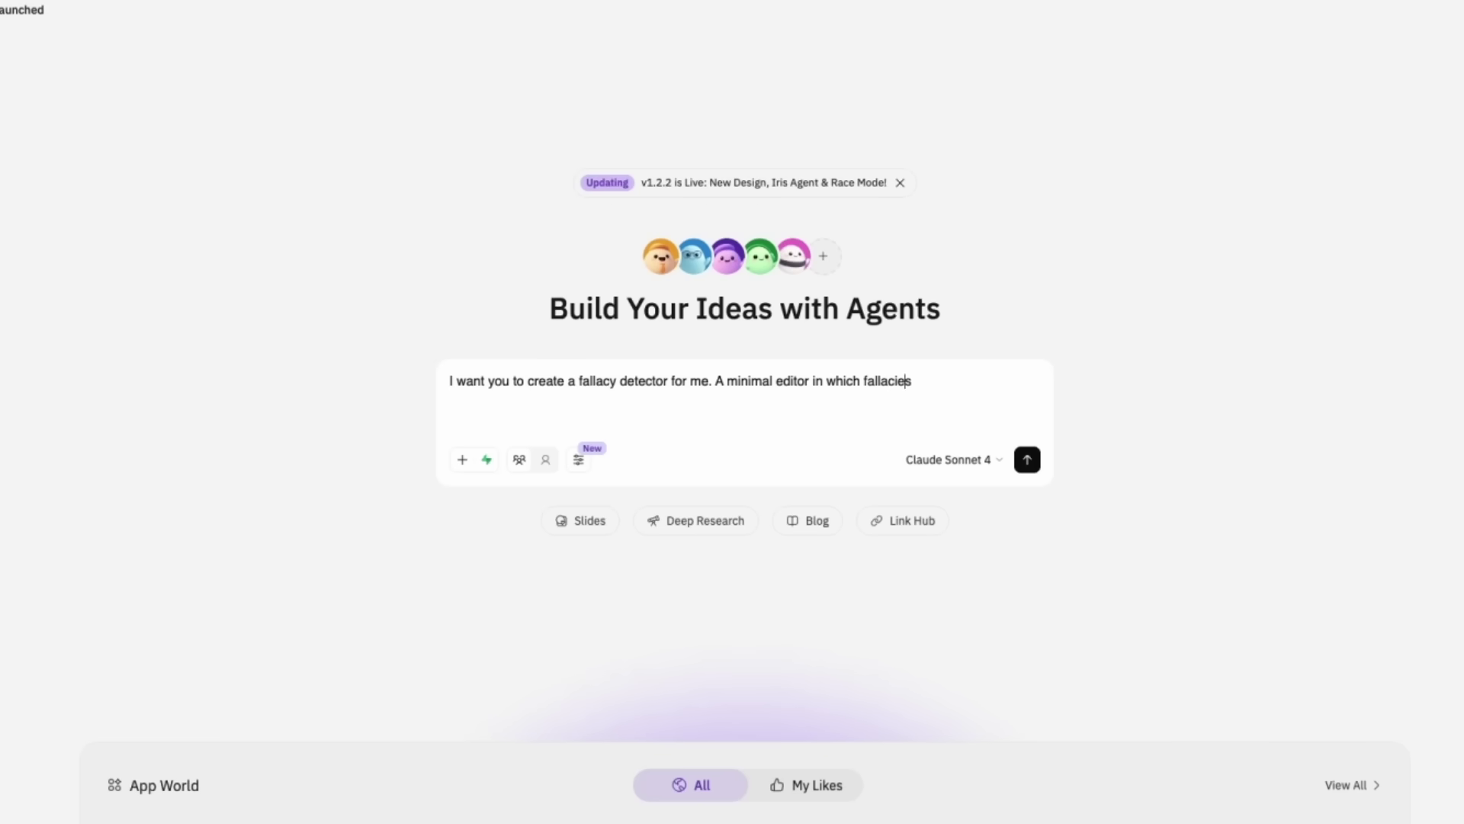
type("ext.")
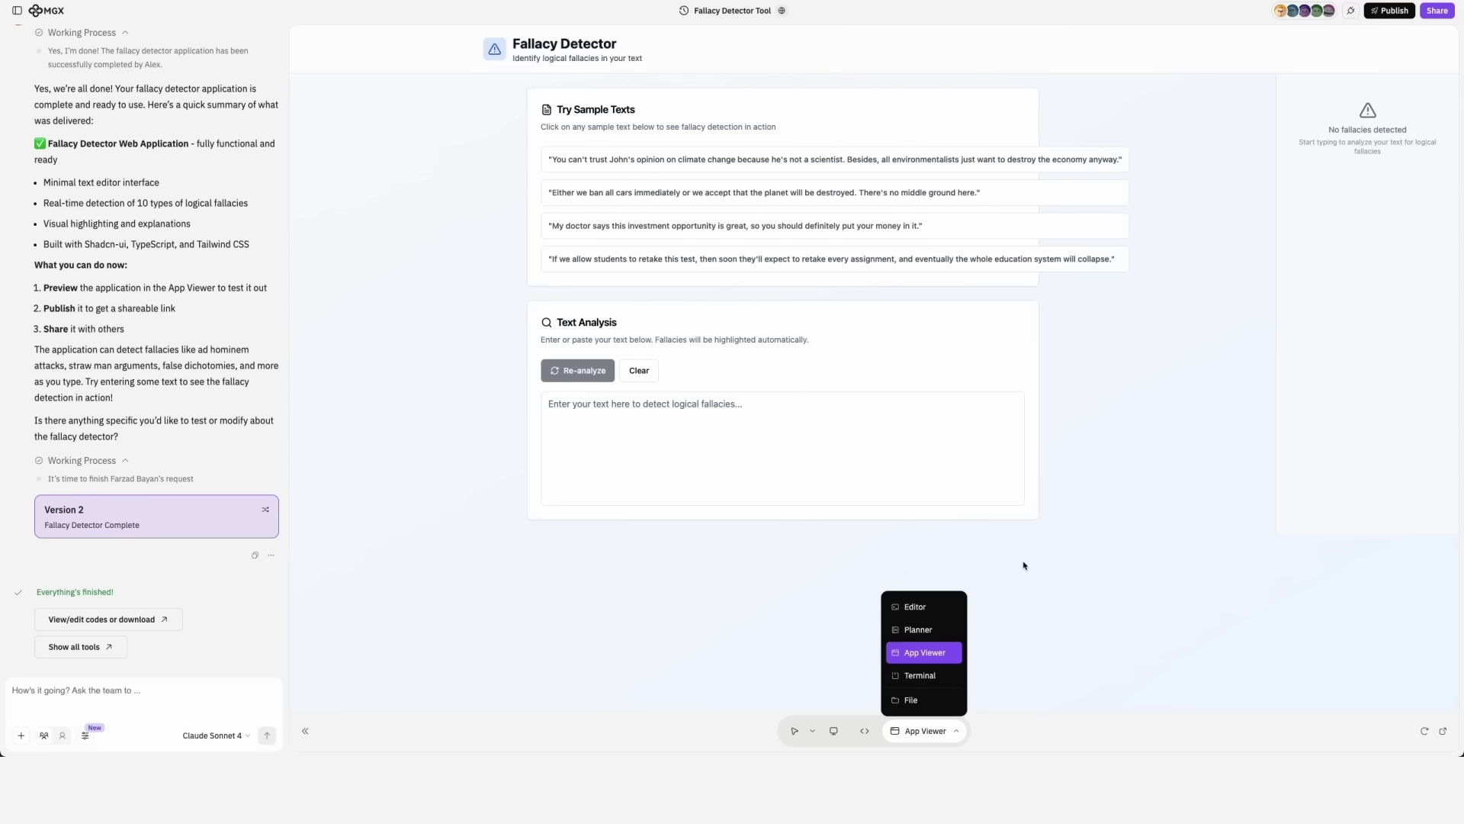
left_click(938, 660)
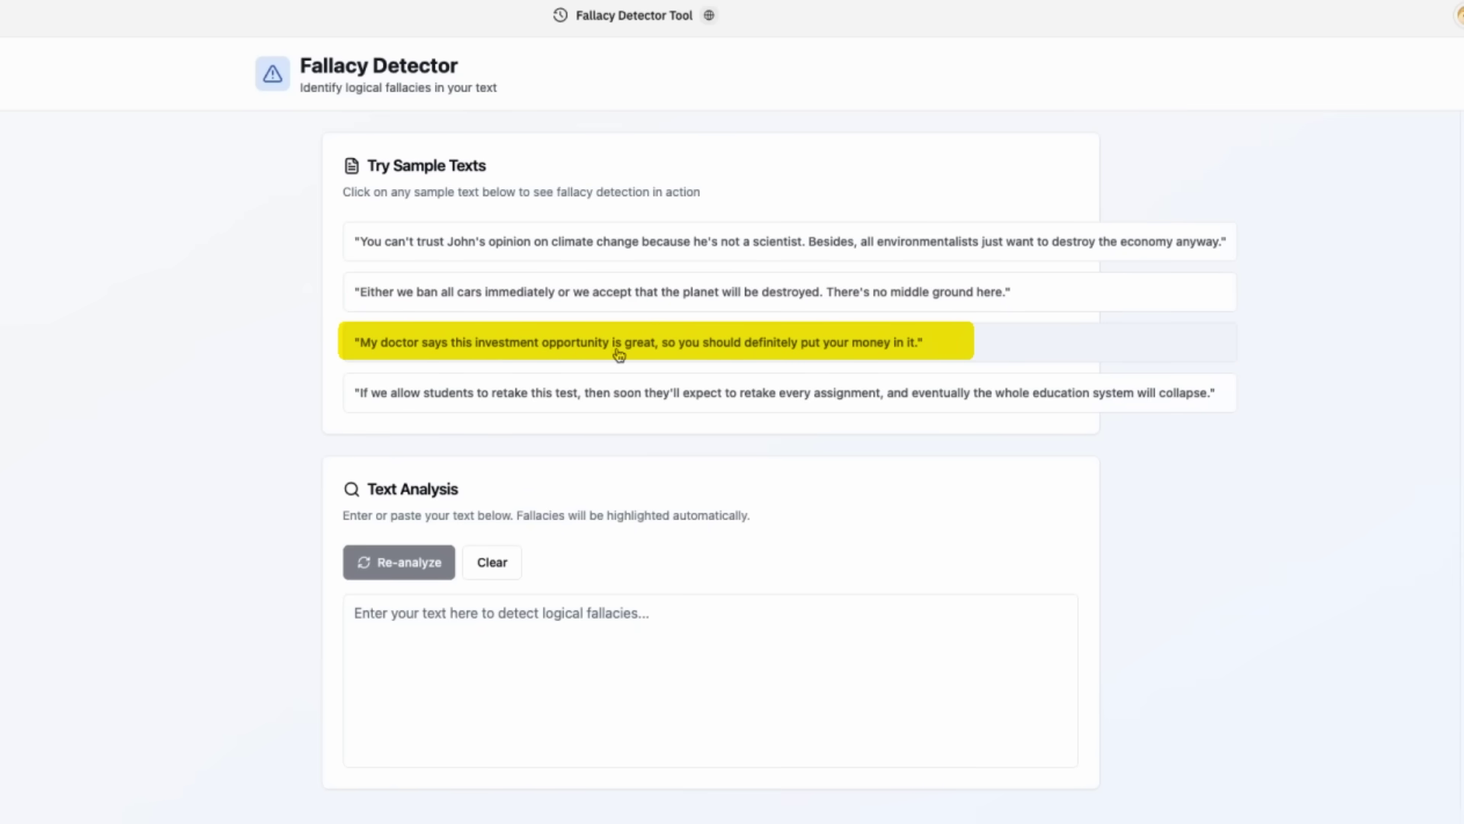
Analyze the doctor-investment sample and read its Appeal to Authority explanation for 'My doctor says'
left_click(814, 361)
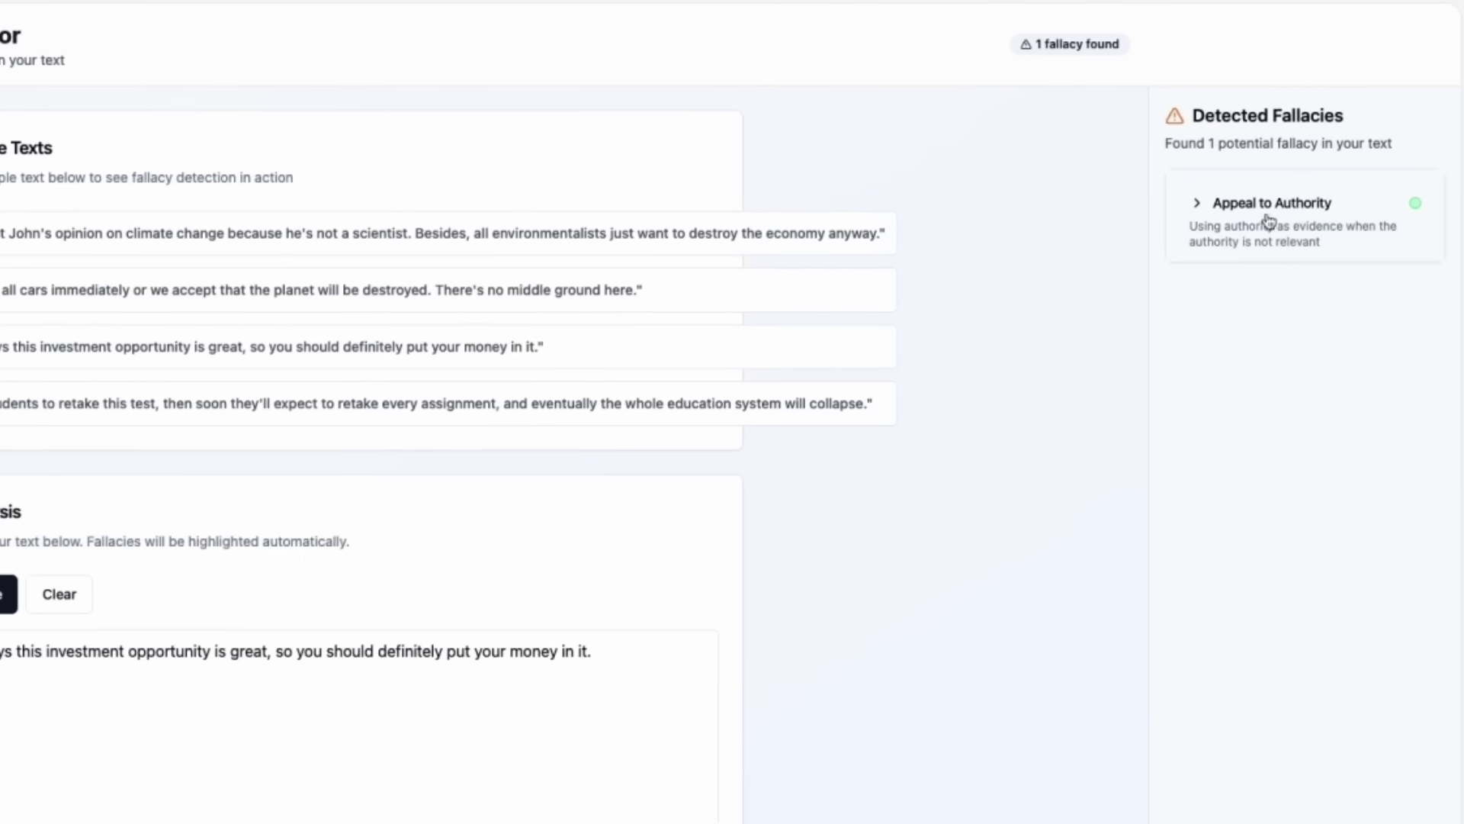
left_click(1240, 225)
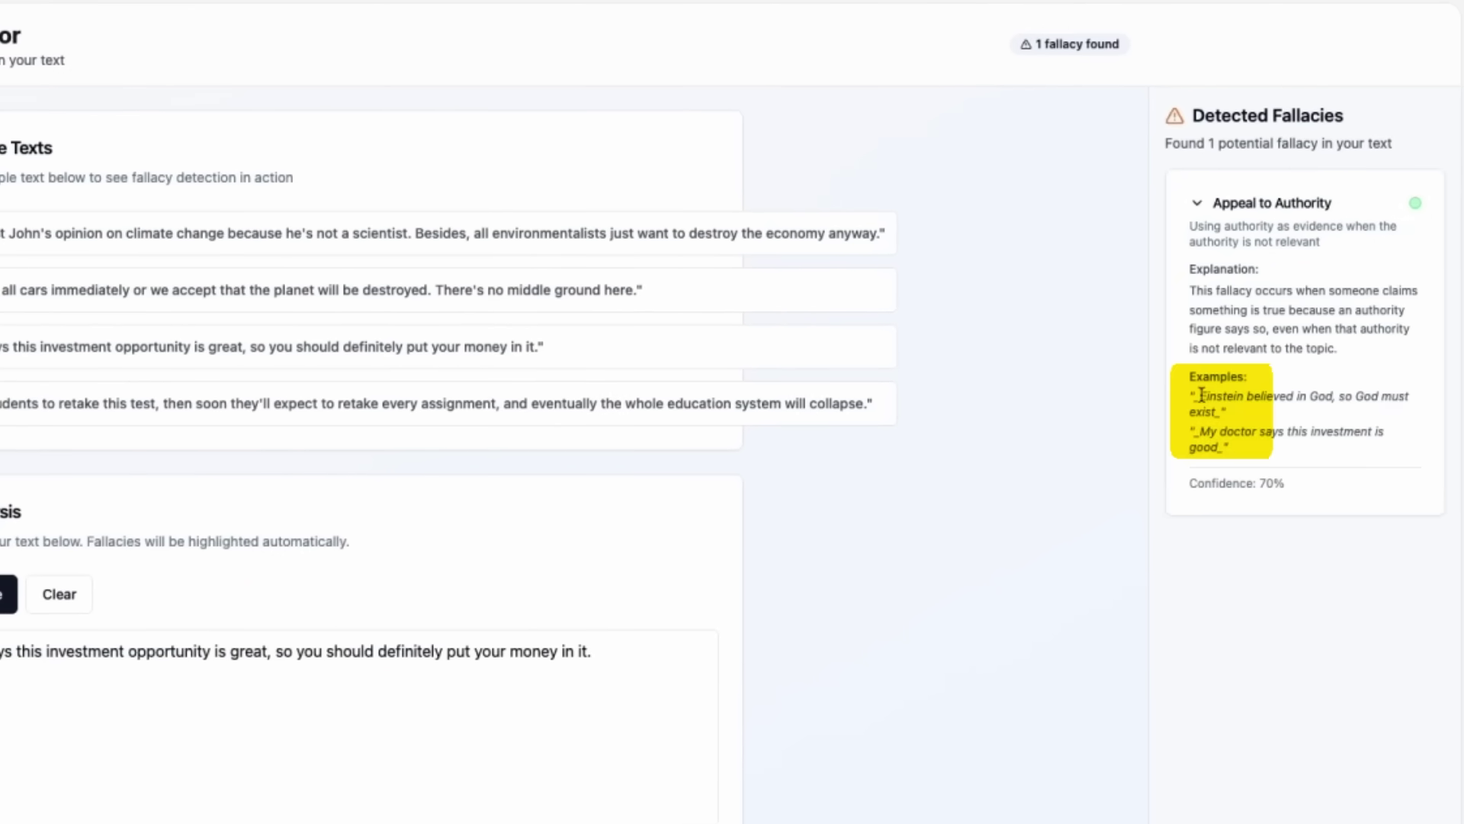
mouse_move(1204, 395)
left_mouse_down()
mouse_move(1412, 401)
mouse_move(1381, 416)
left_mouse_up()
left_click(1380, 417)
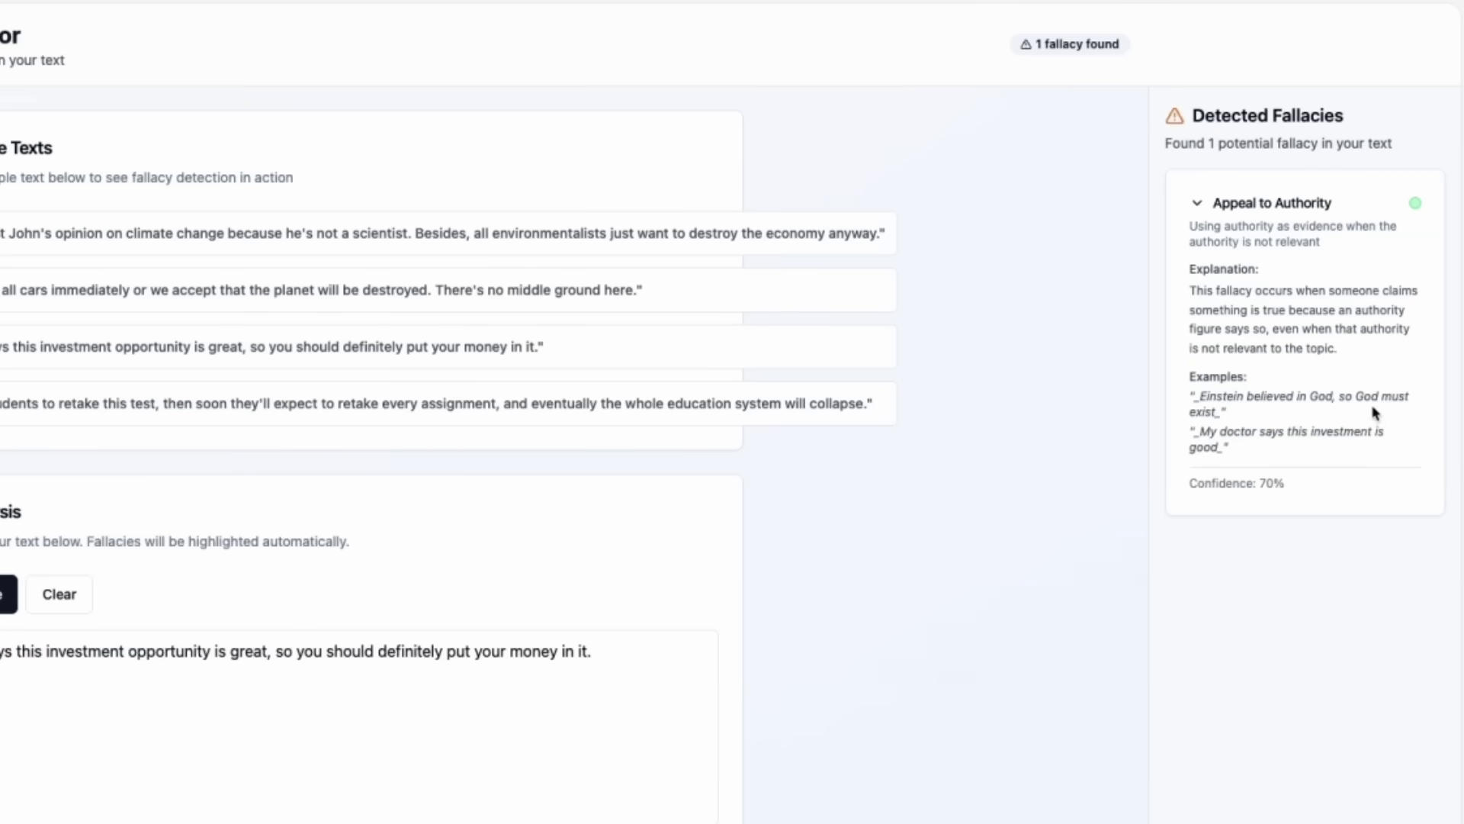
left_click(1197, 203)
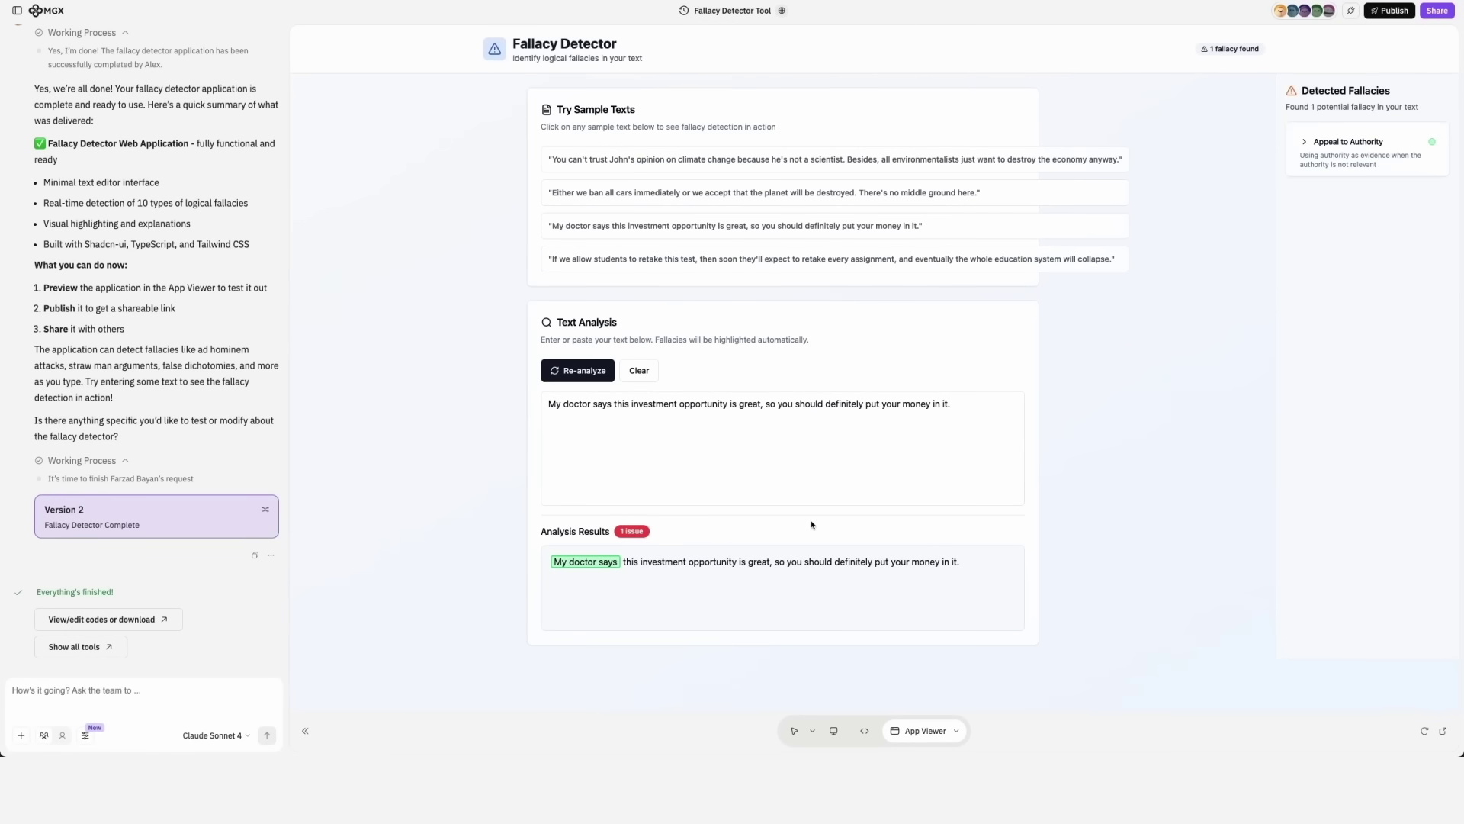
type("How")
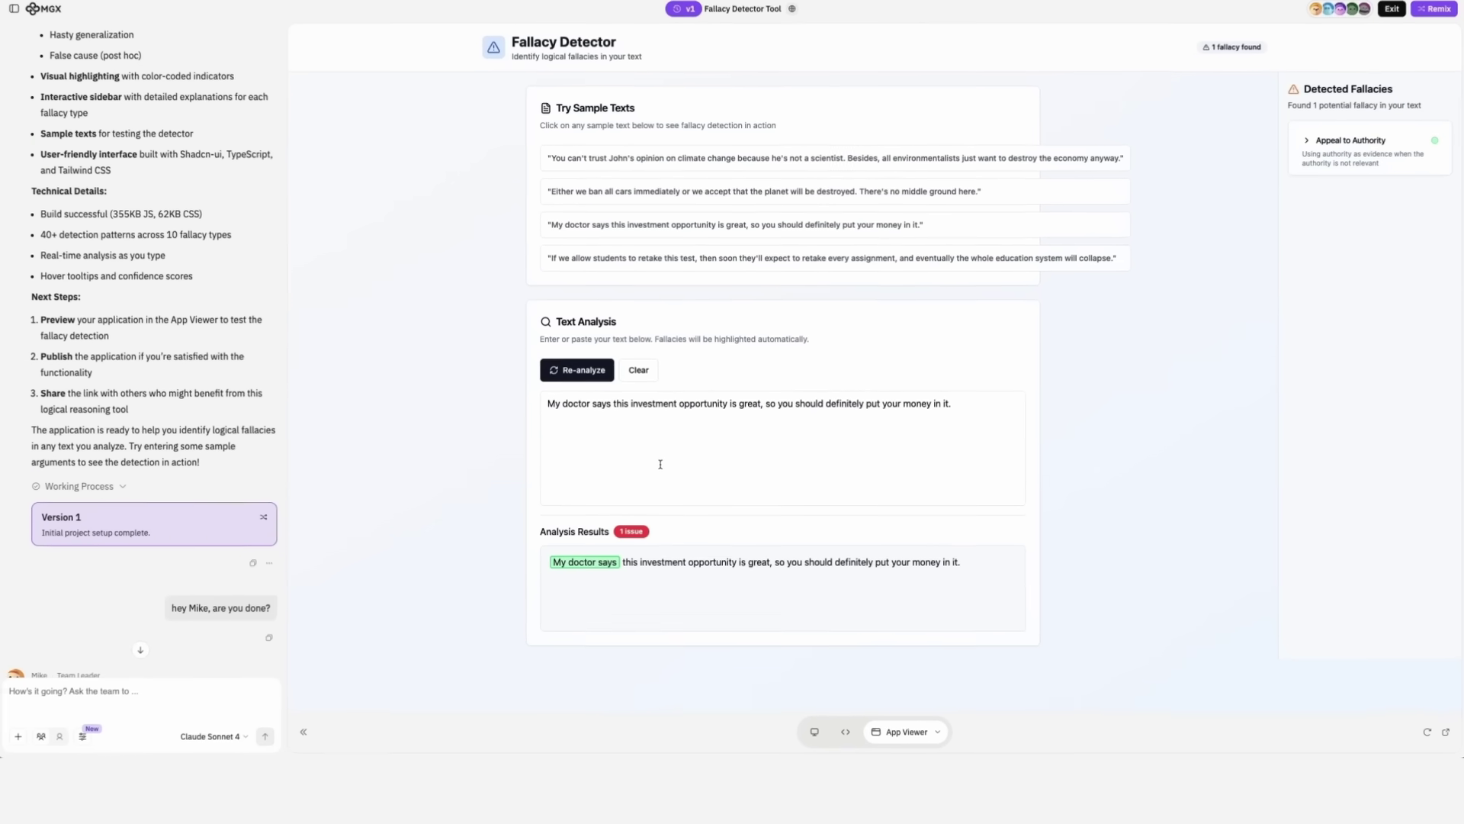
Swap the sentence's speaker from doctor to teacher, PhD student, lawyer, then legal advisor
left_click(655, 458)
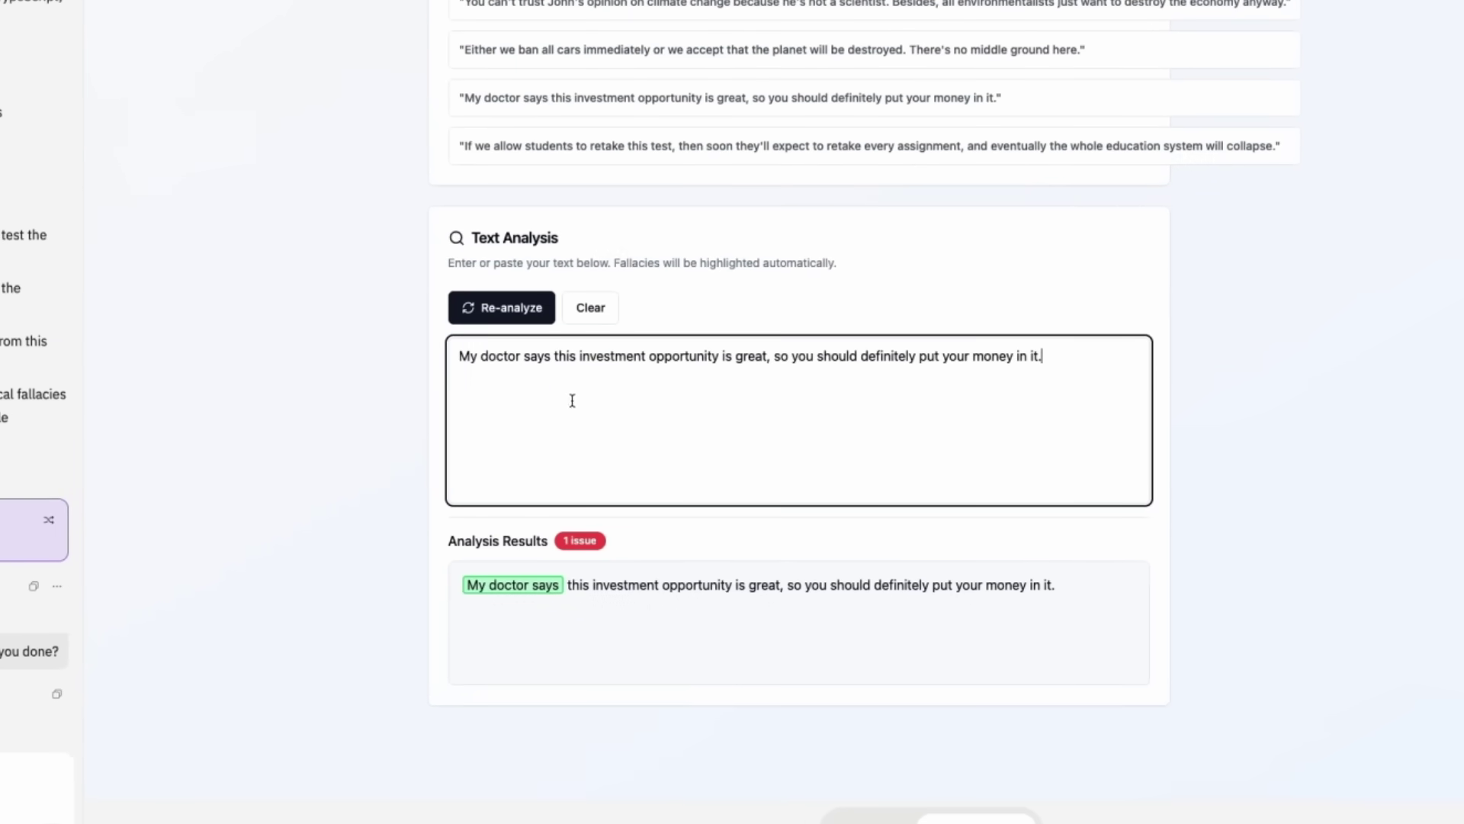
double_click(499, 357)
type("teacher")
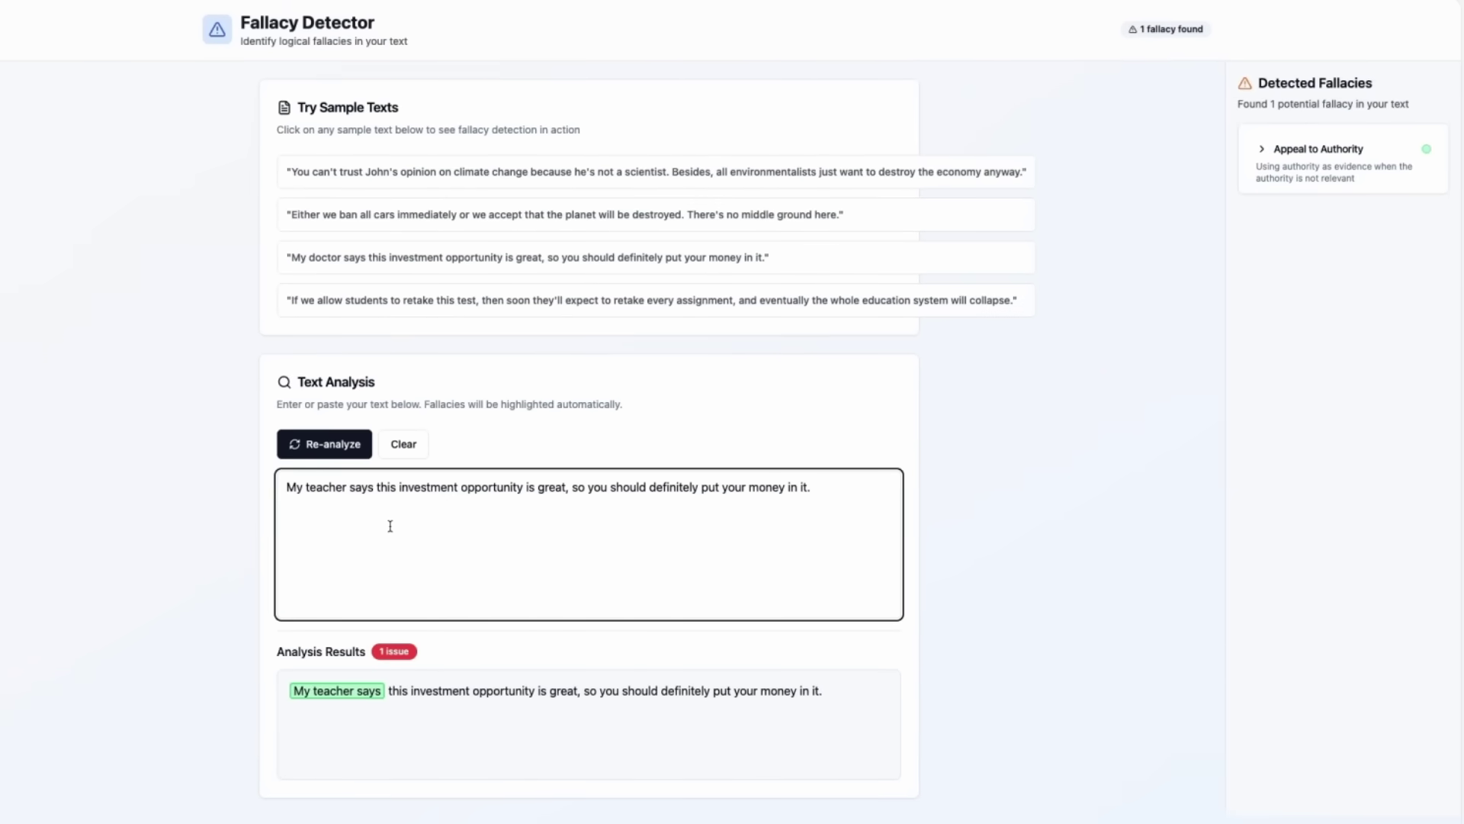
double_click(334, 488)
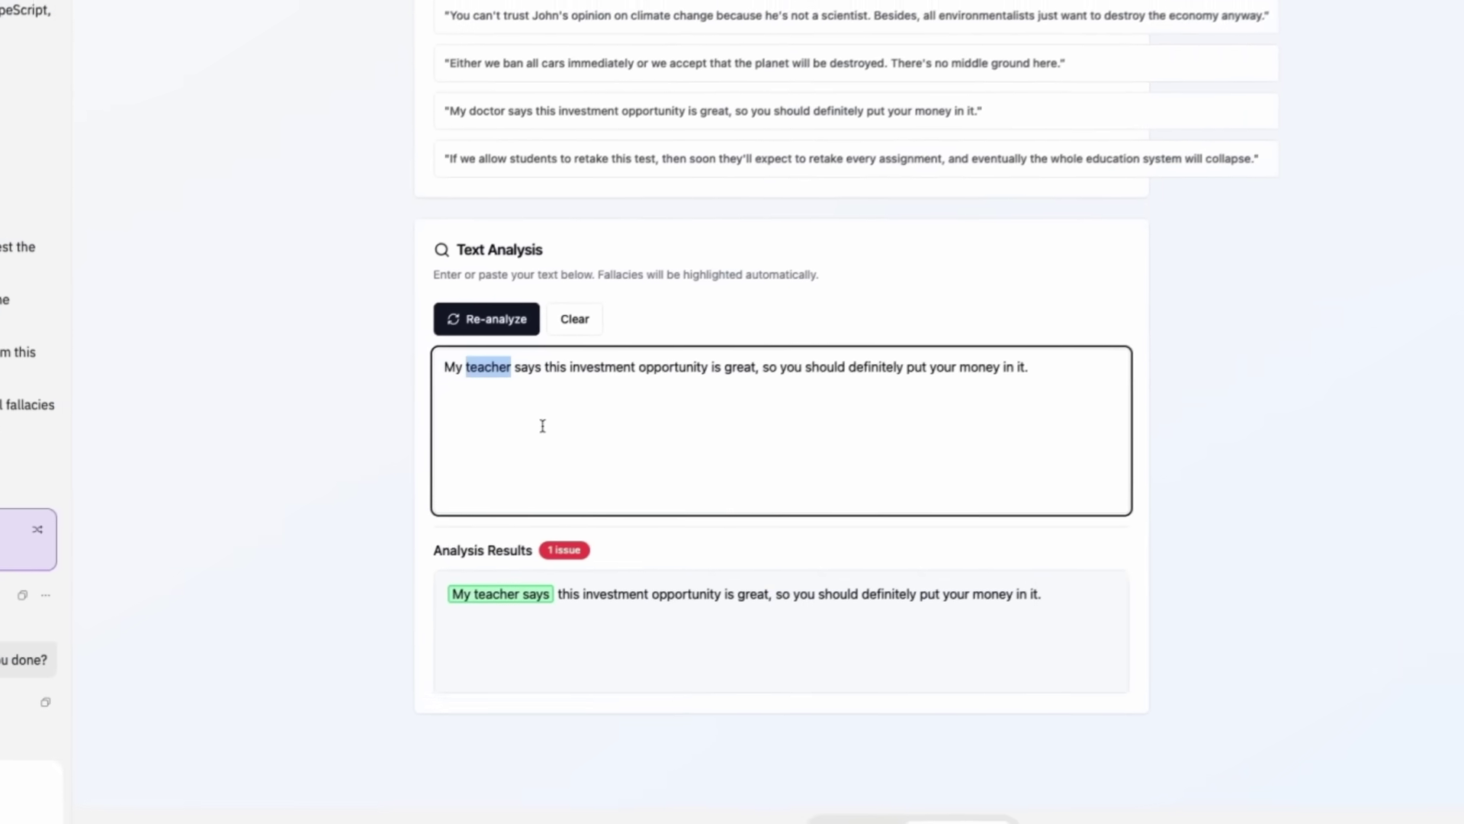
type("PhD student")
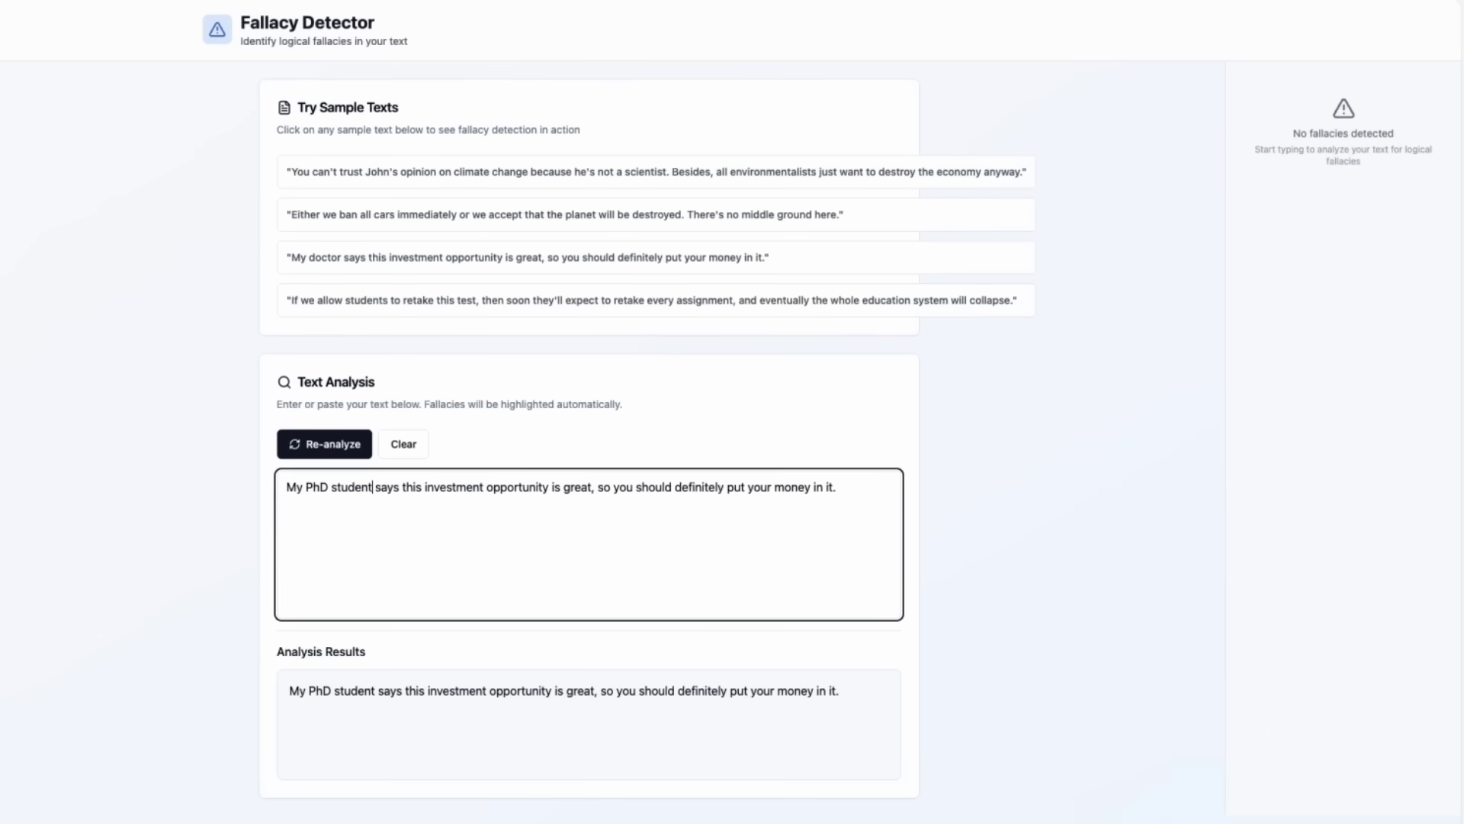
left_click_drag(373, 487, 306, 486)
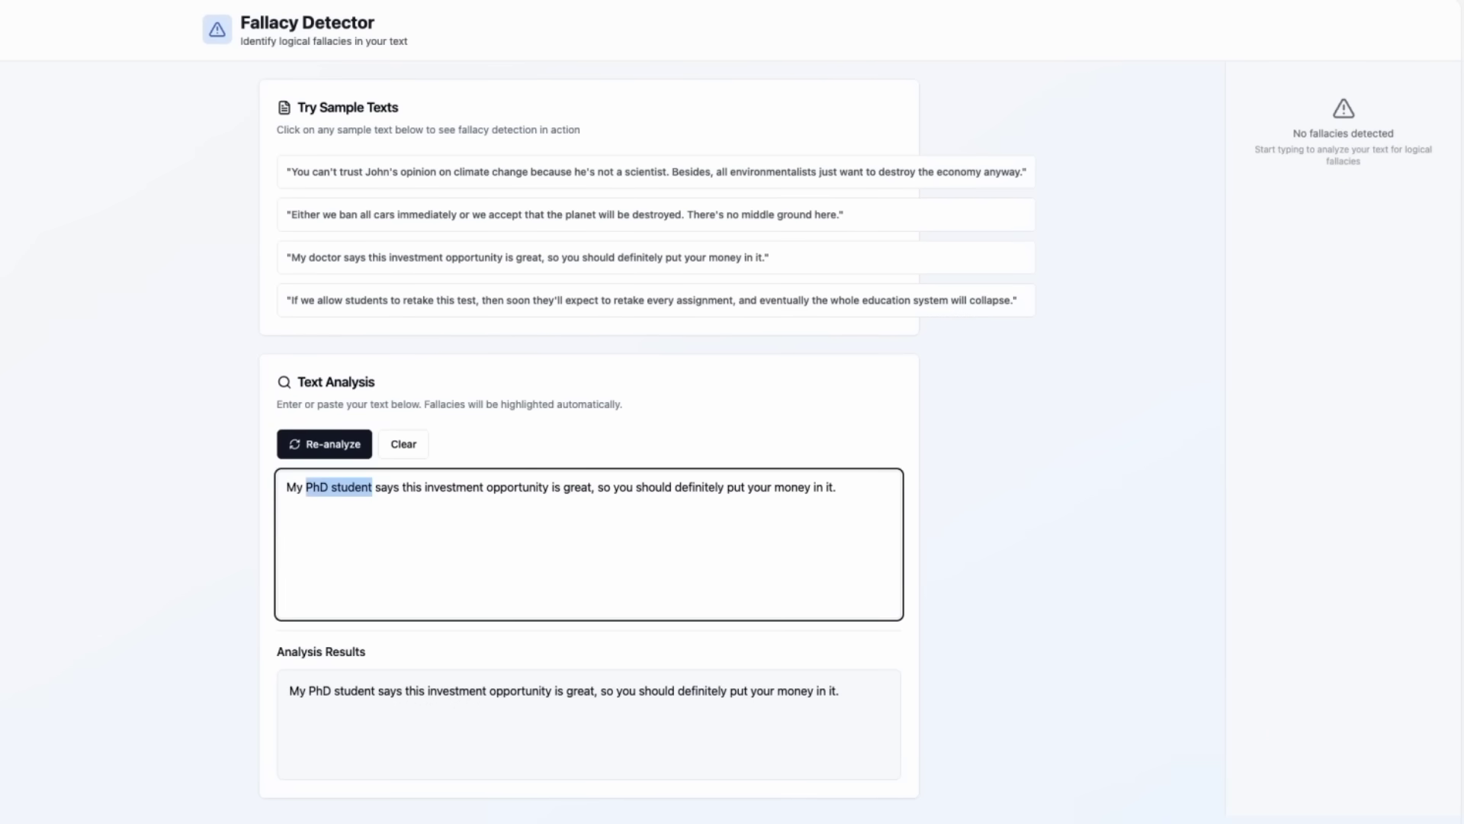
type("lawyer")
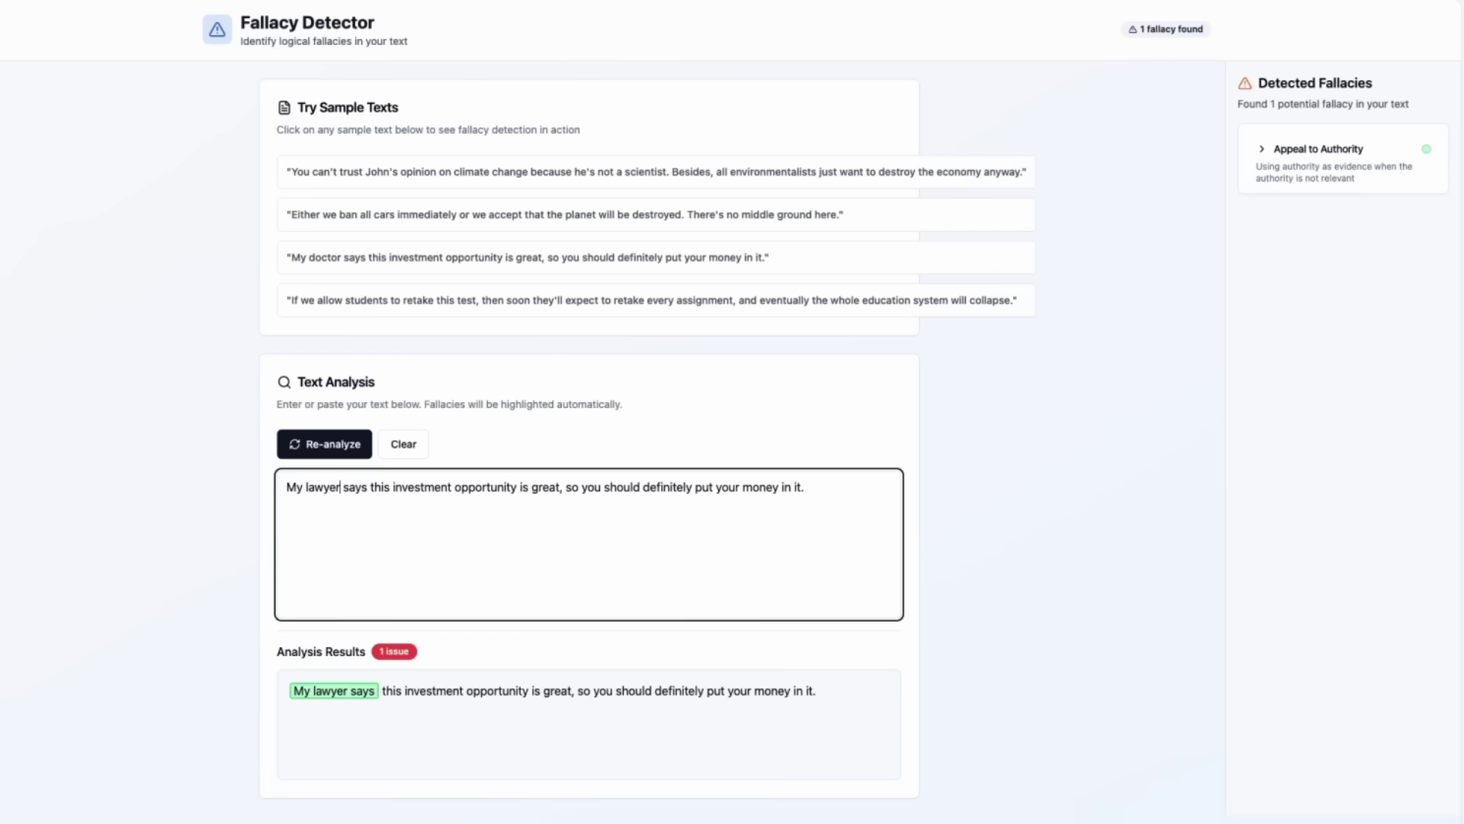
key("ctrl+shift+Left")
type("legal adv")
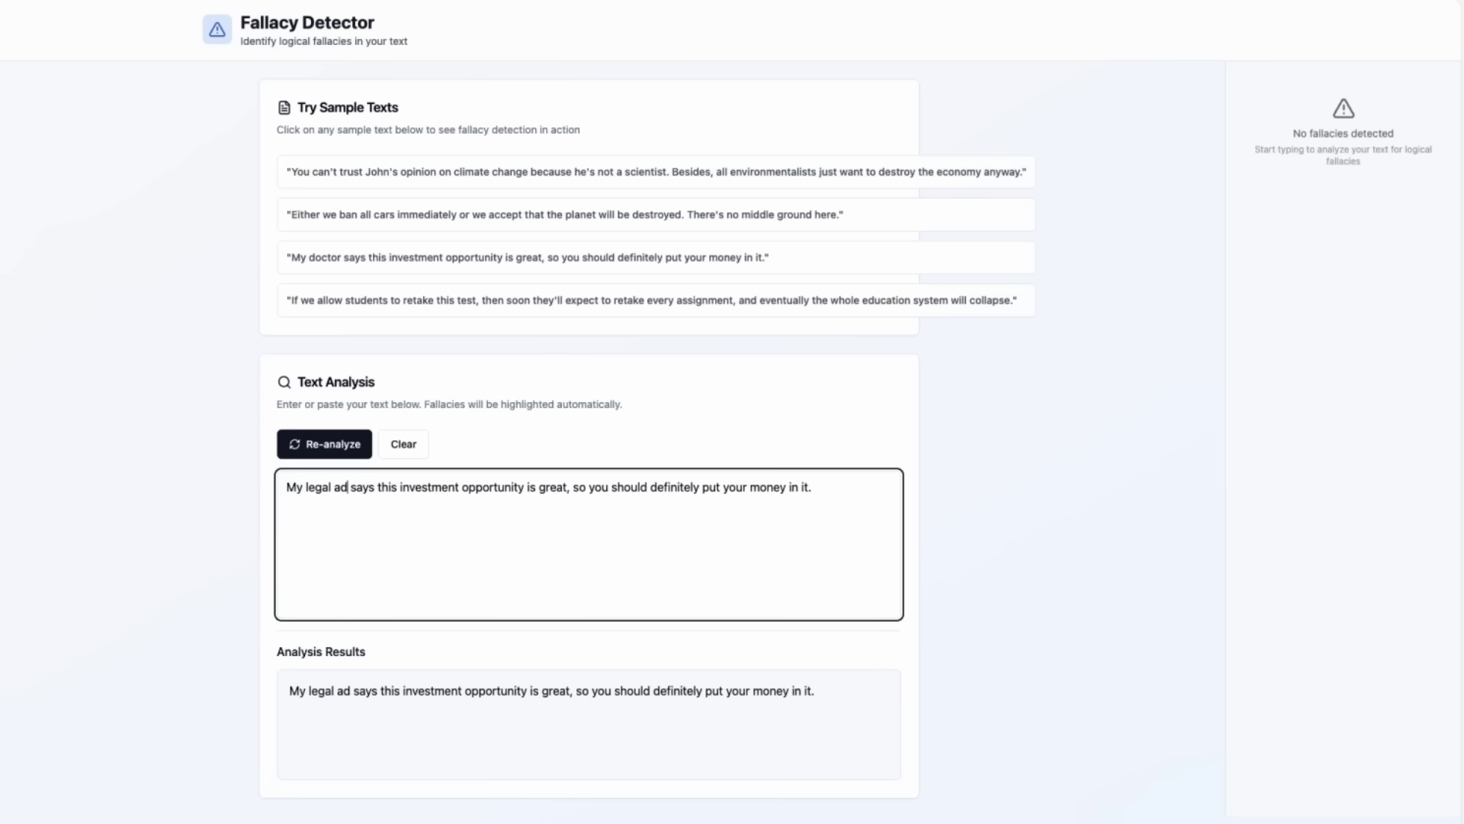
type("isor")
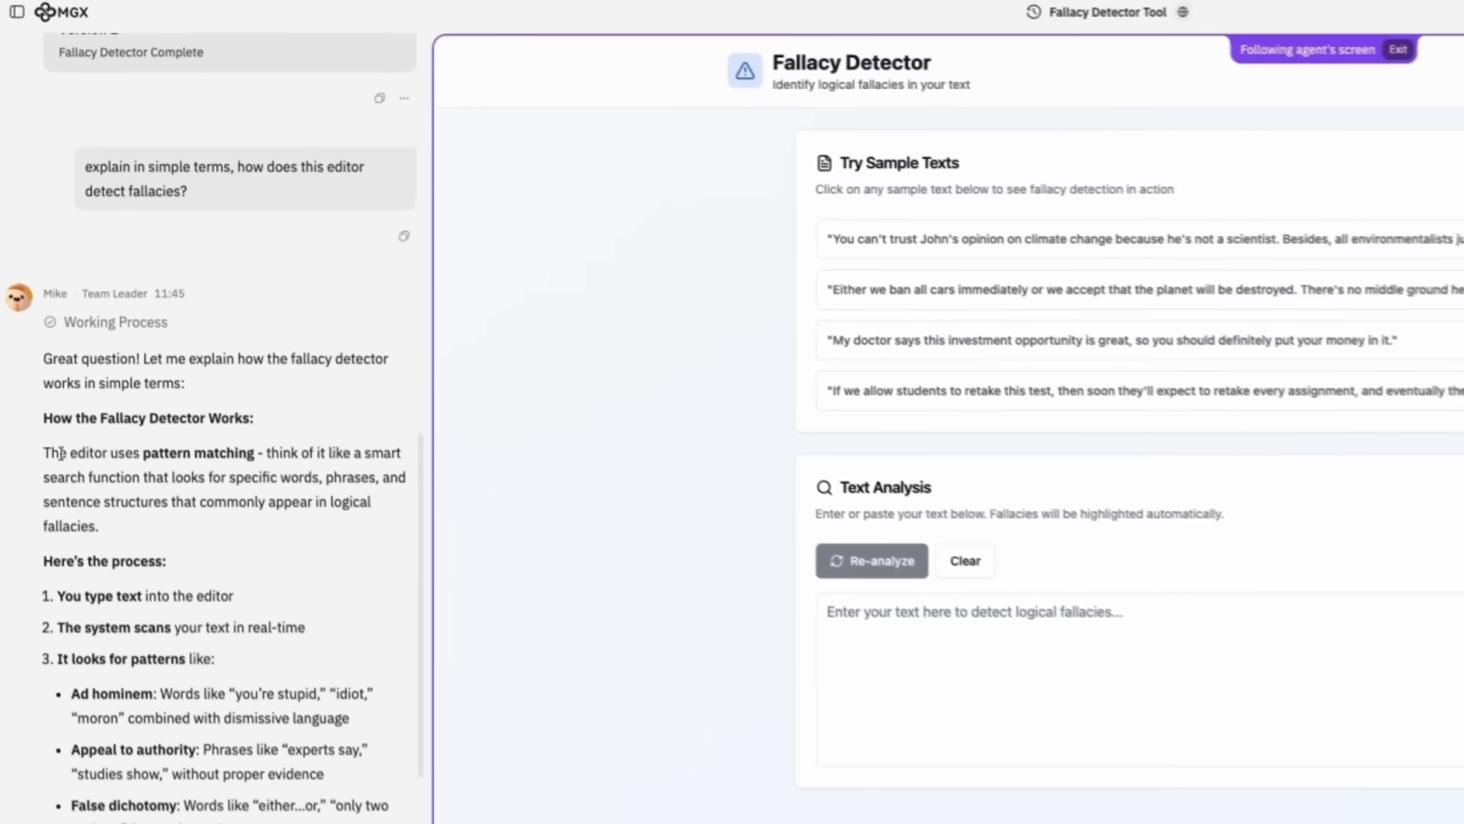
Read the team's explanation of real-time scanning and pattern matching, then reach the API keys page
left_click_drag(156, 465, 264, 462)
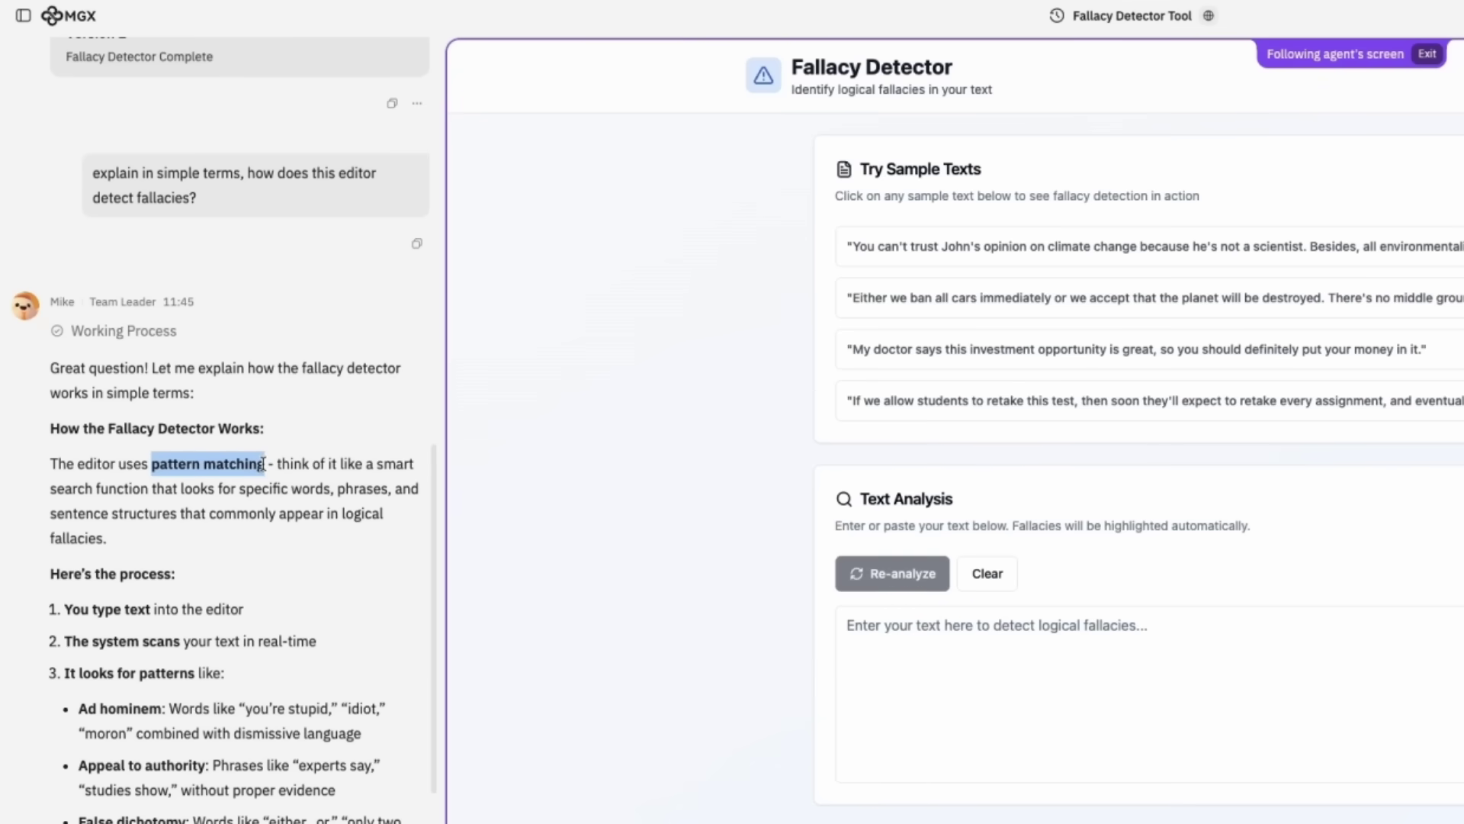
scroll(97, 511, "down", 1)
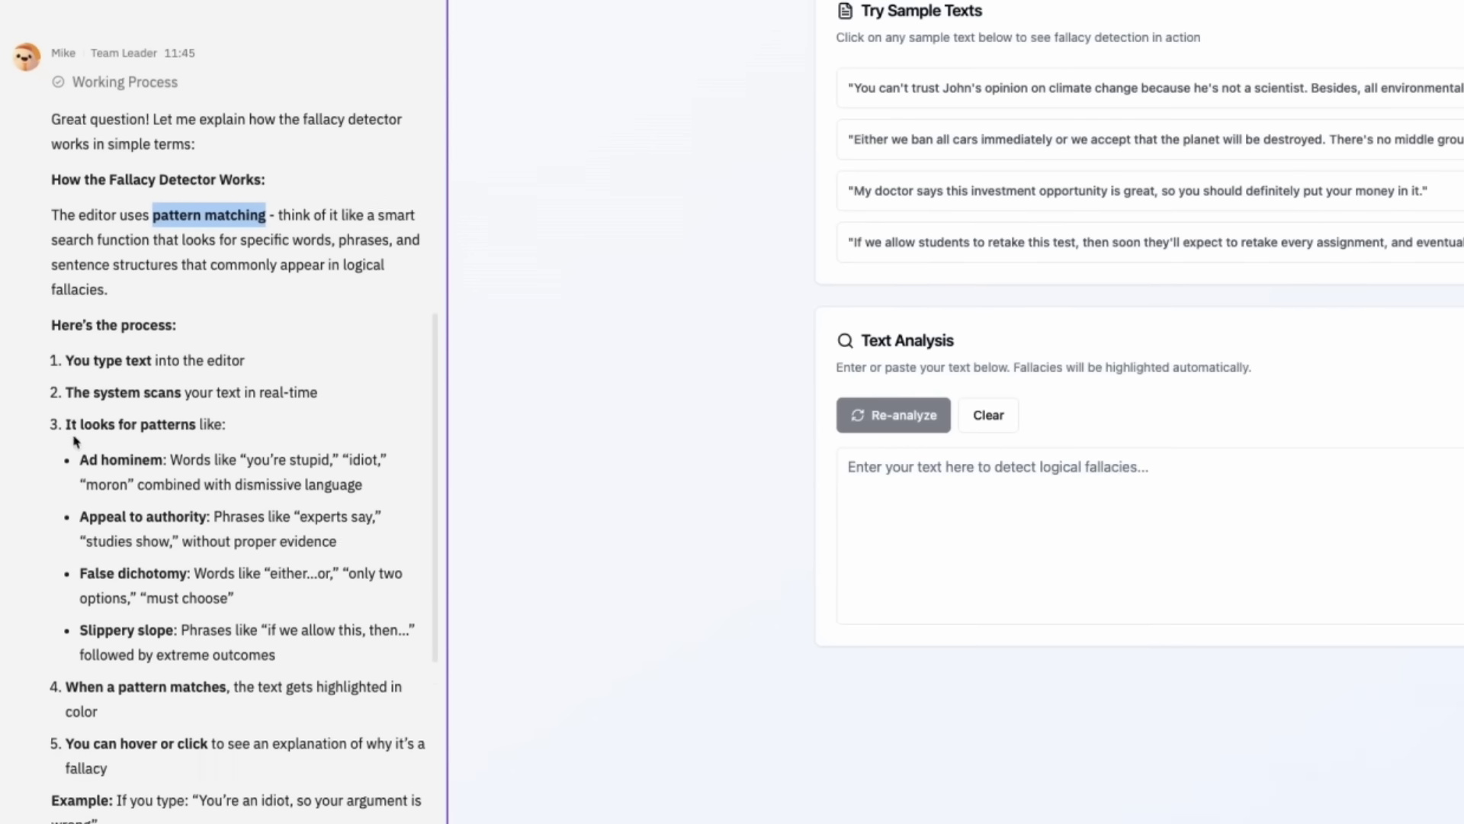
left_click_drag(70, 379, 314, 392)
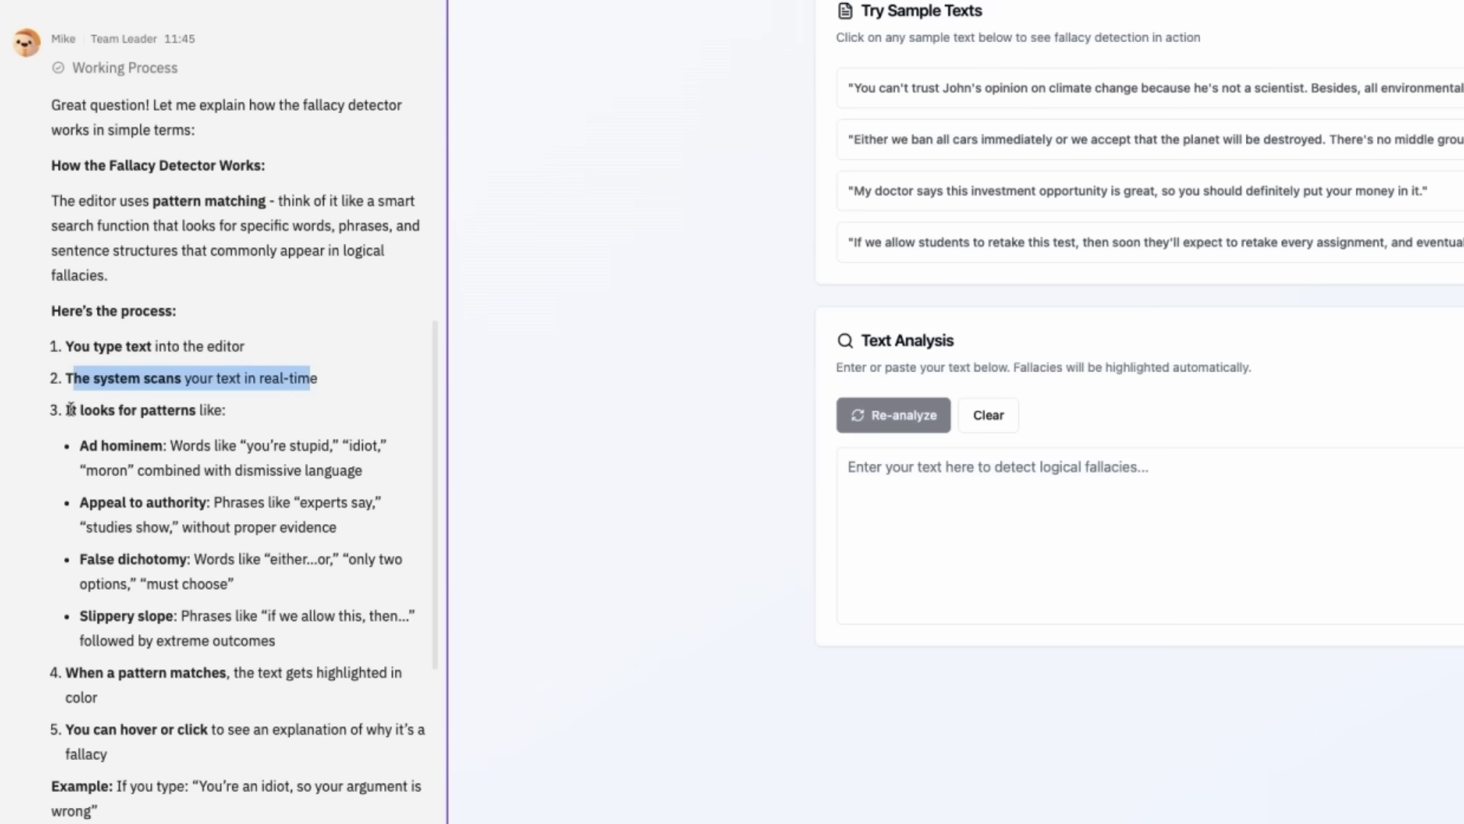
left_click(69, 409)
left_click_drag(59, 412, 229, 429)
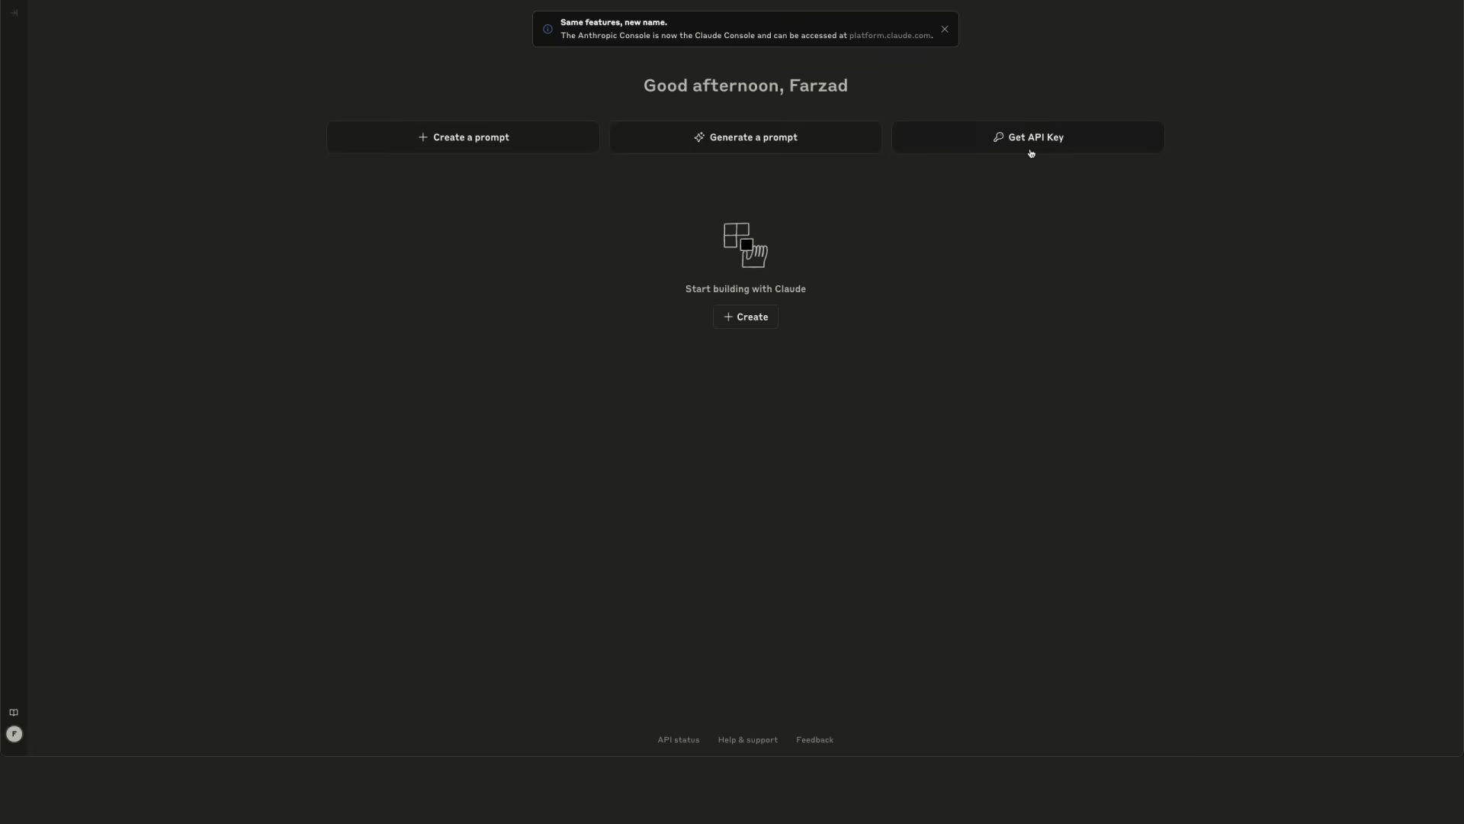
left_click(1031, 152)
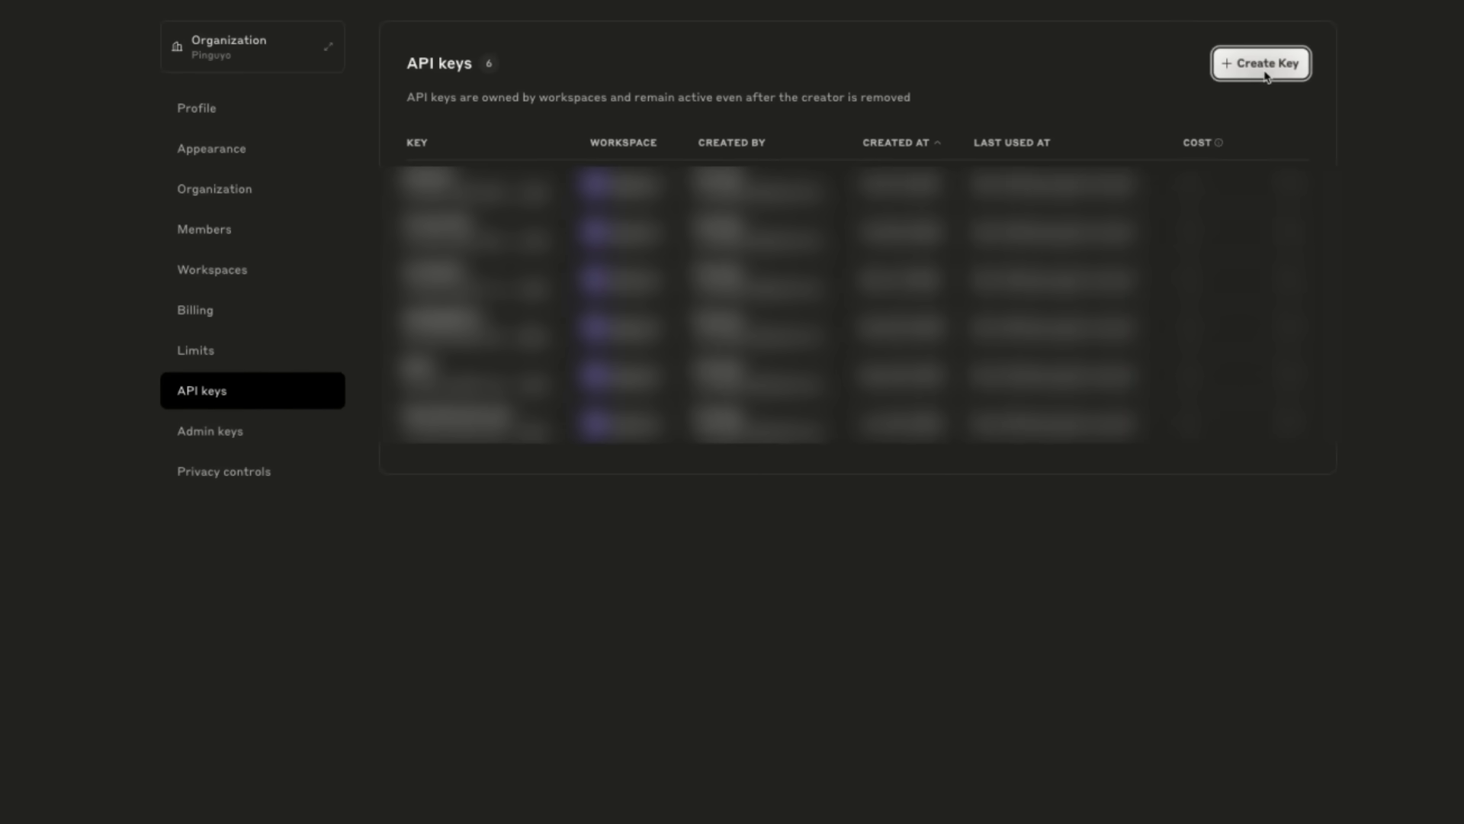
Create a Claude Console API key named 'fallacy-detector' and copy its secret
left_click(1263, 64)
left_click(660, 596)
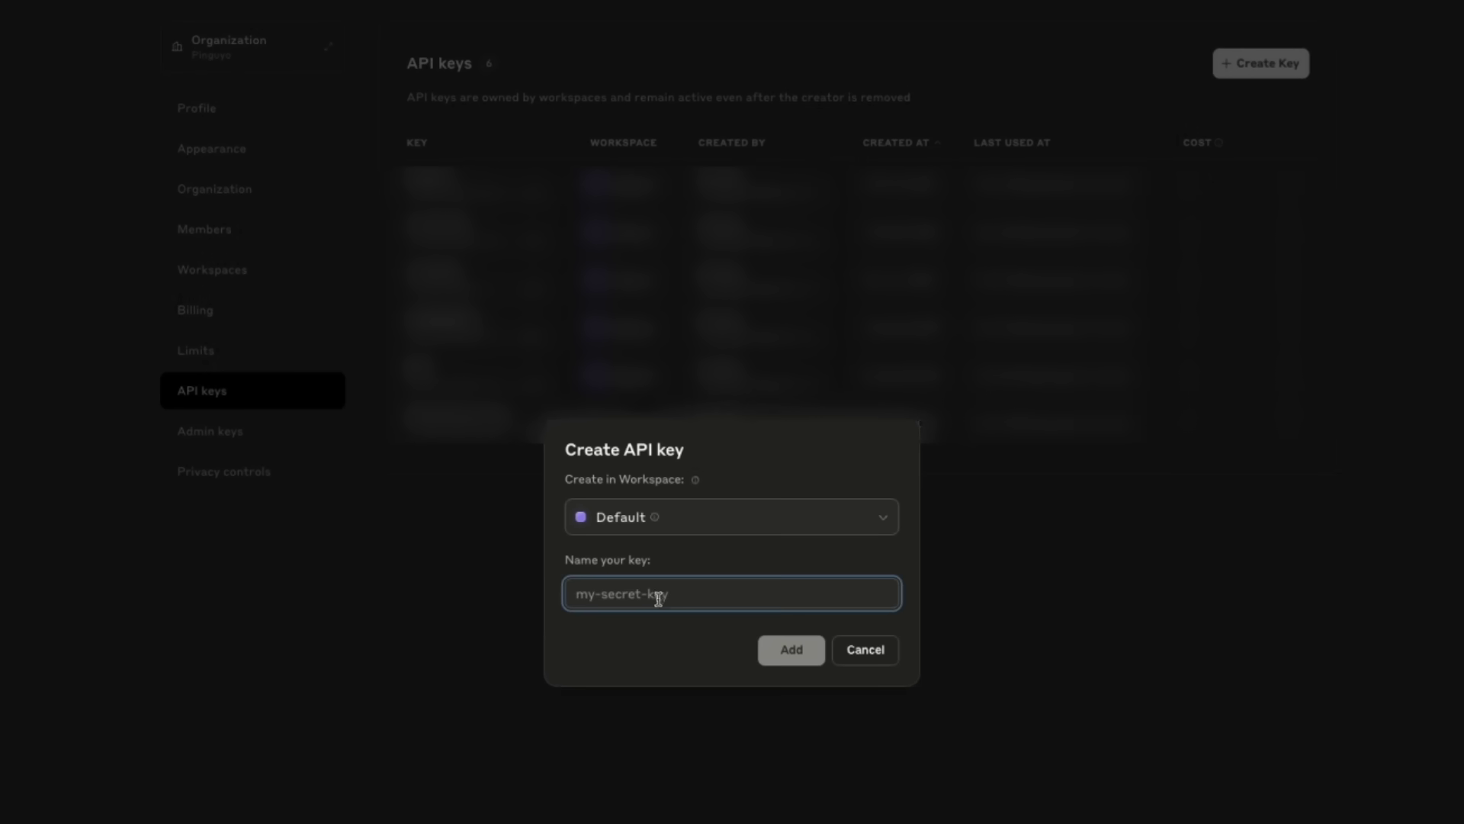
type("fallacy-detector")
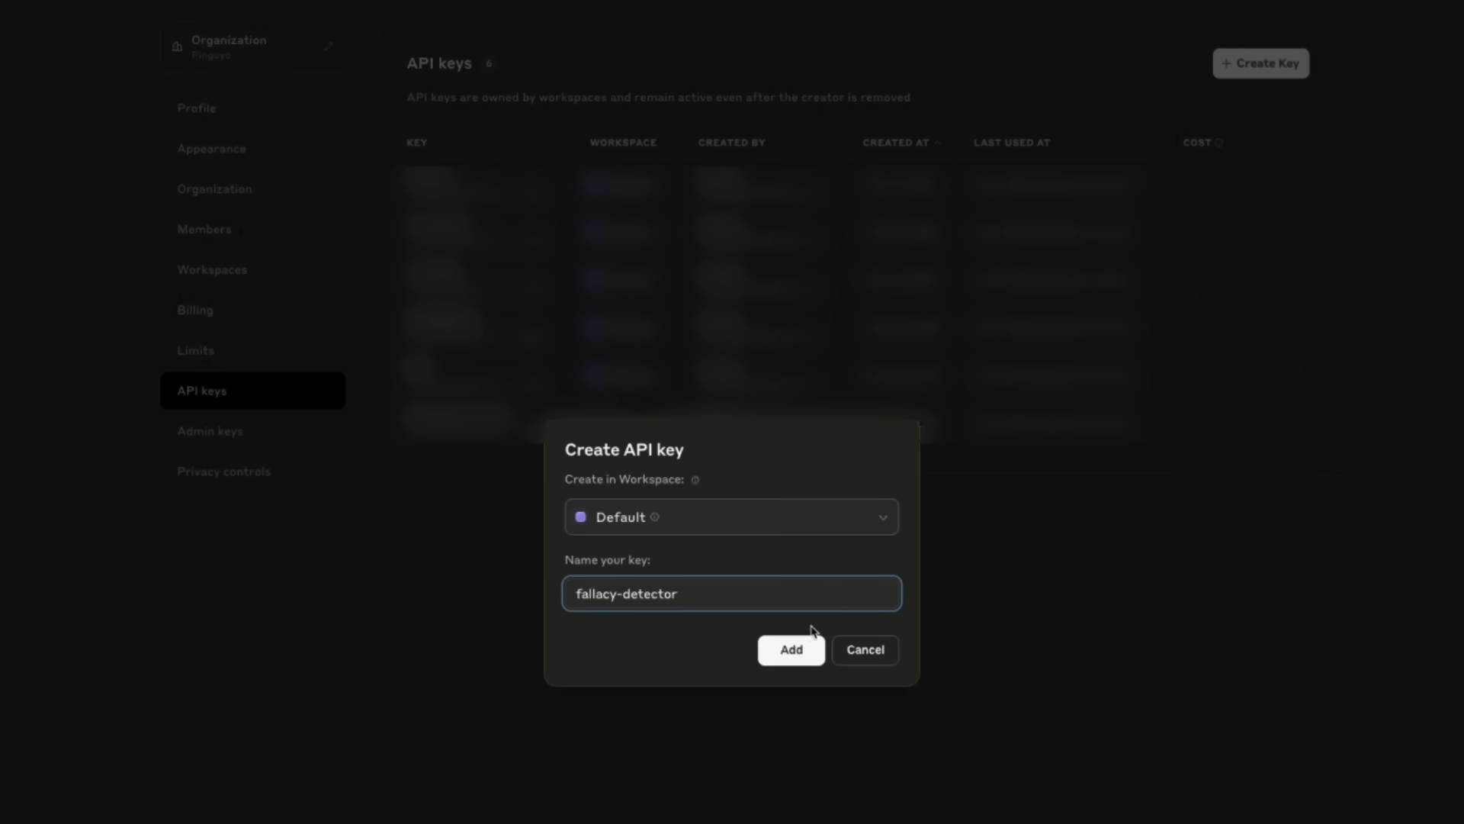
left_click(797, 649)
left_click(826, 600)
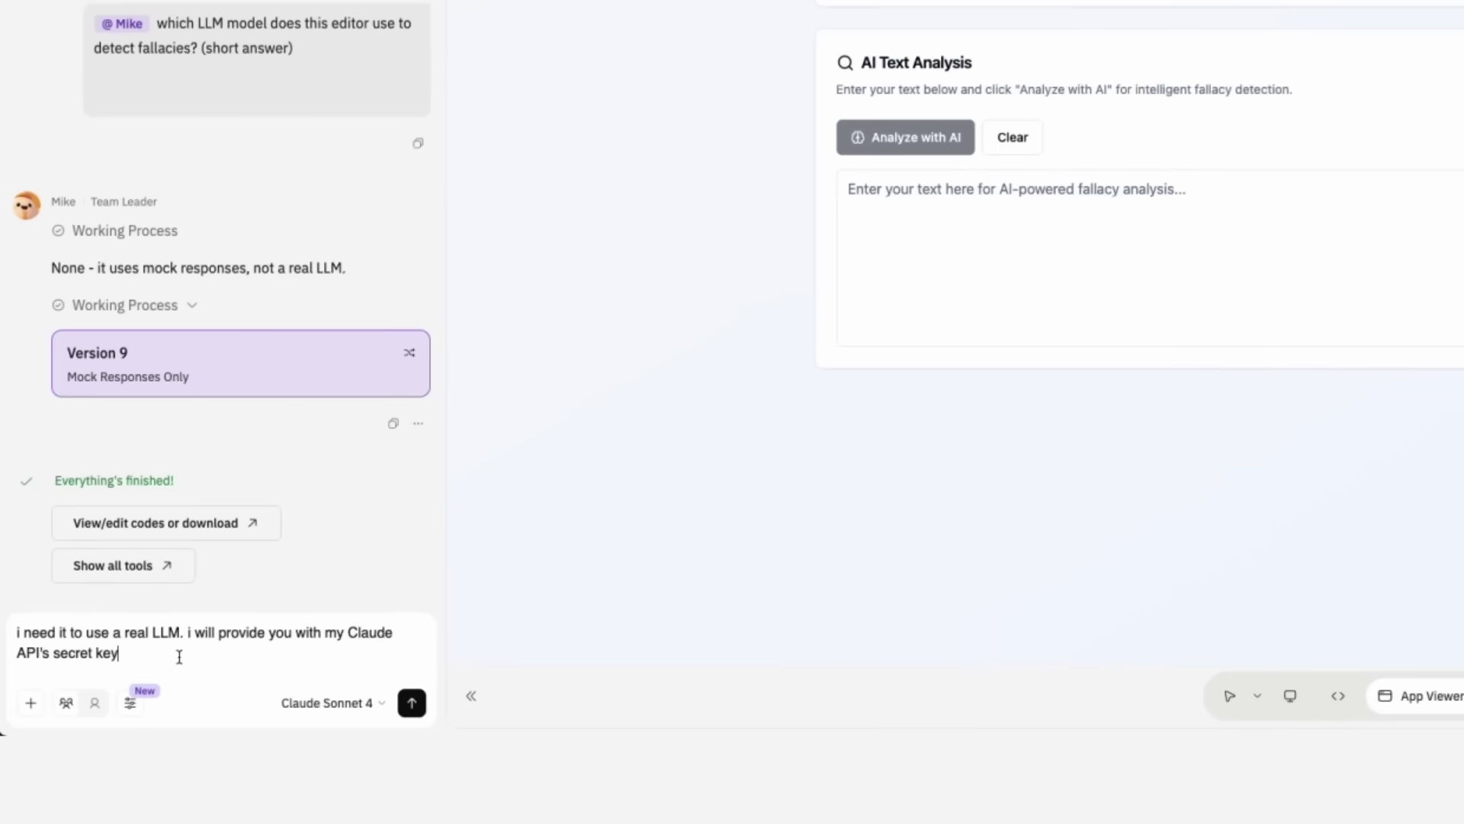
Send the API key with a request to use Claude Sonnet 4 Thinking Mode for fallacy detection
key("shift+Return")
key("shift+Return")
key("ctrl+v")
key("shift+Return")
key("shift+Return")
type("use this key ")
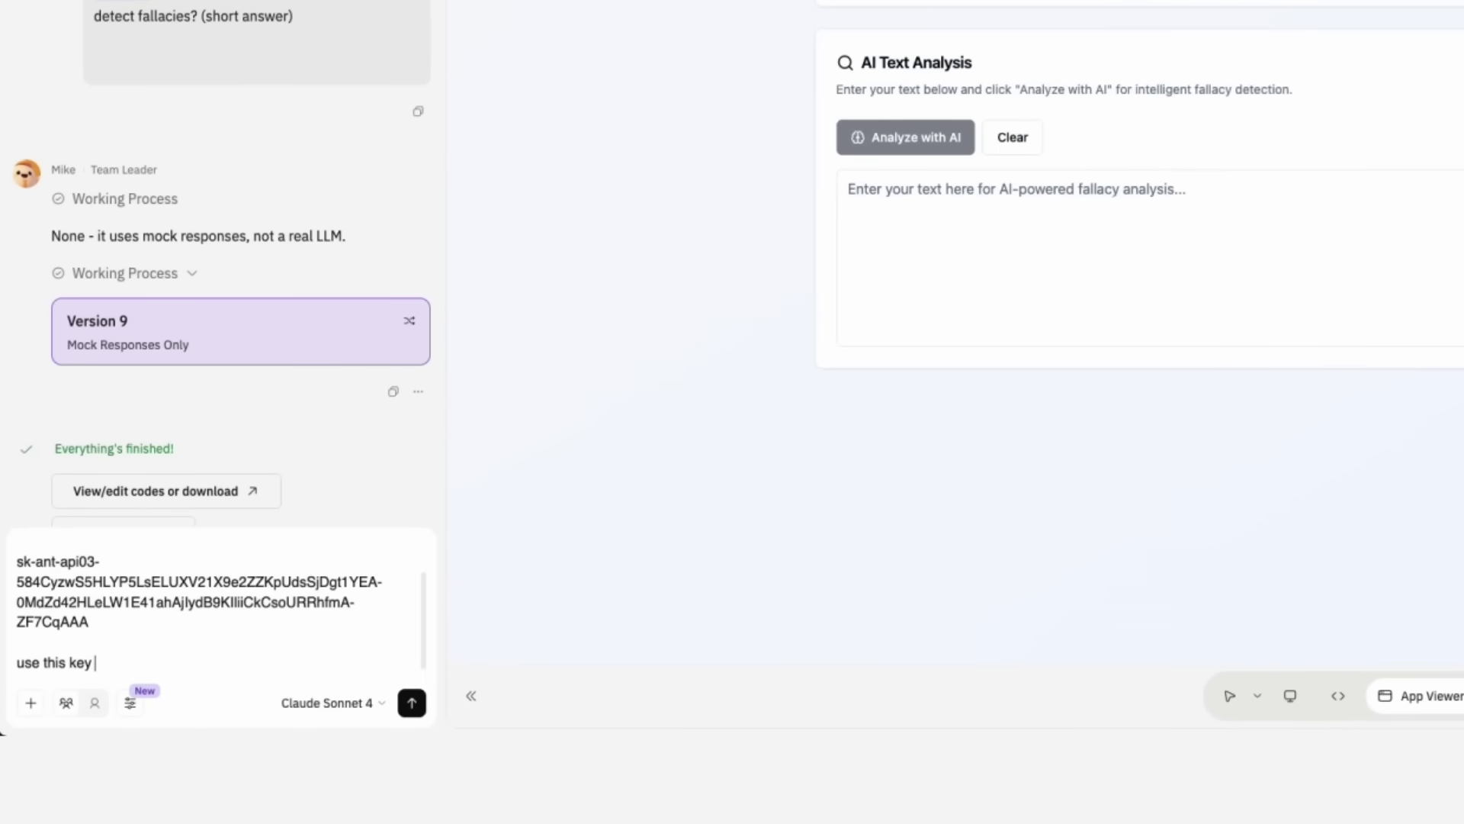
type("to access Claude Sonnet 4 Thinking Mode fo")
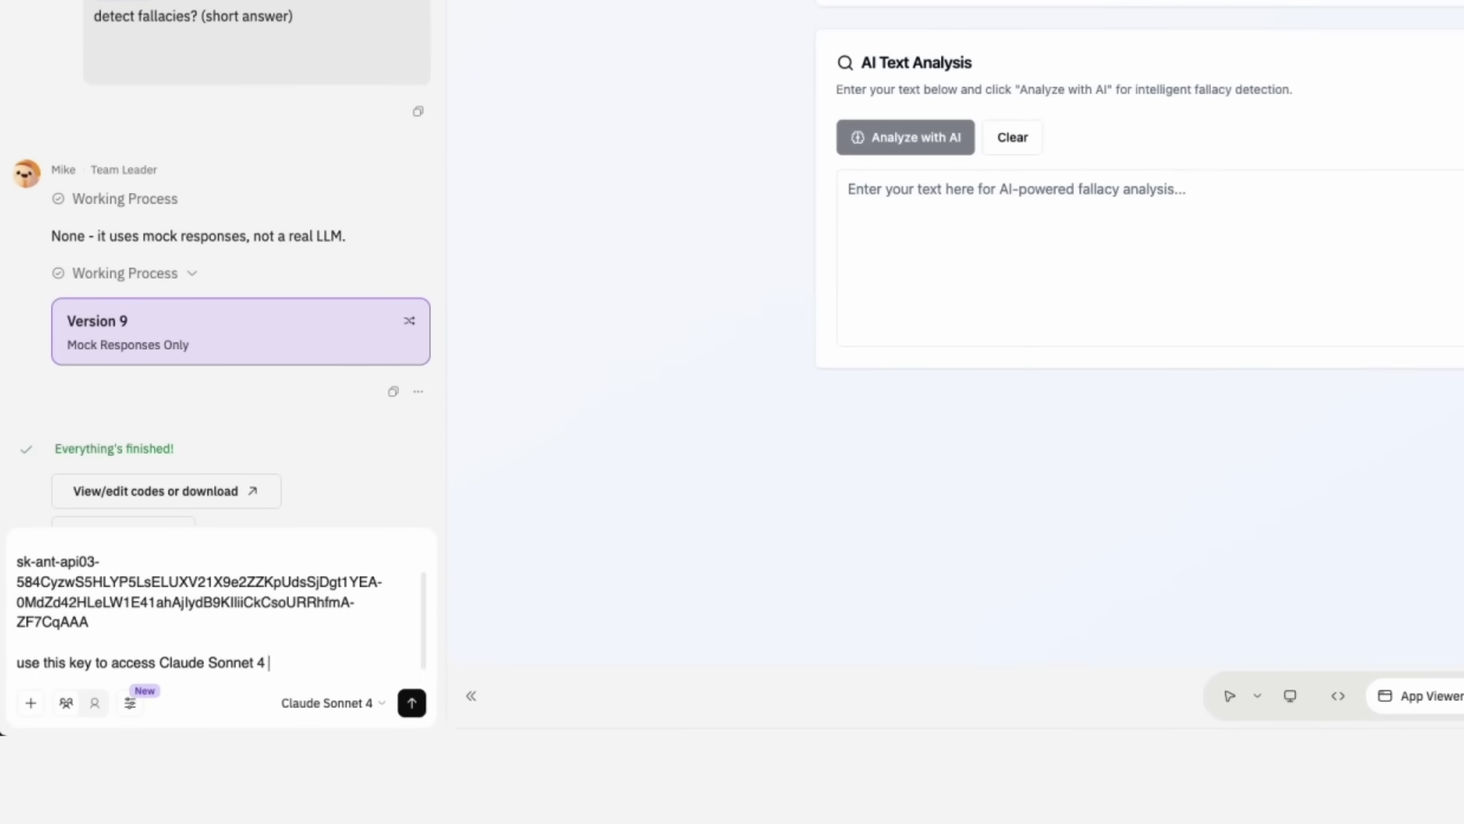
type("r detecting fallacies.")
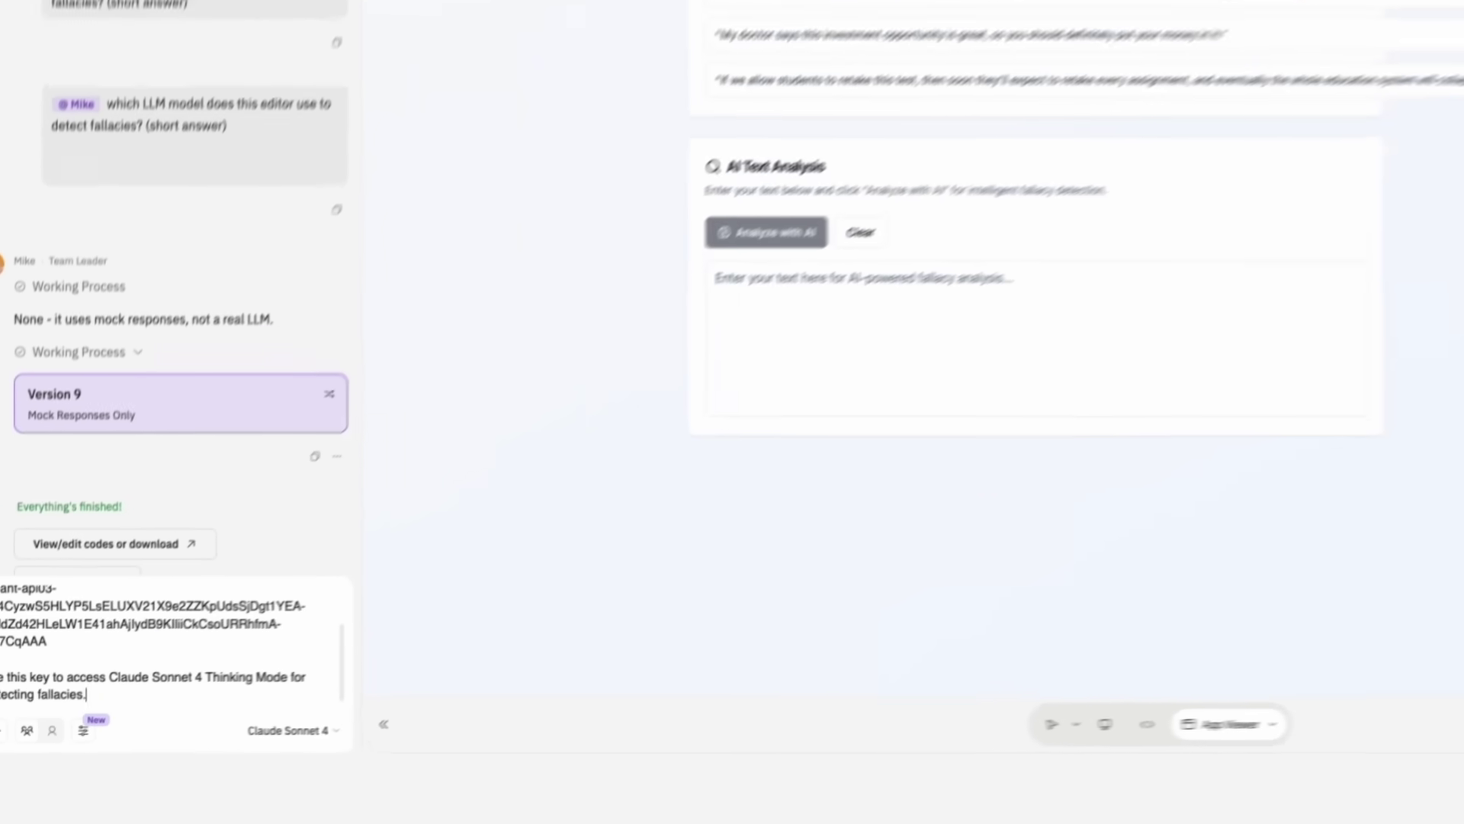
key("Return")
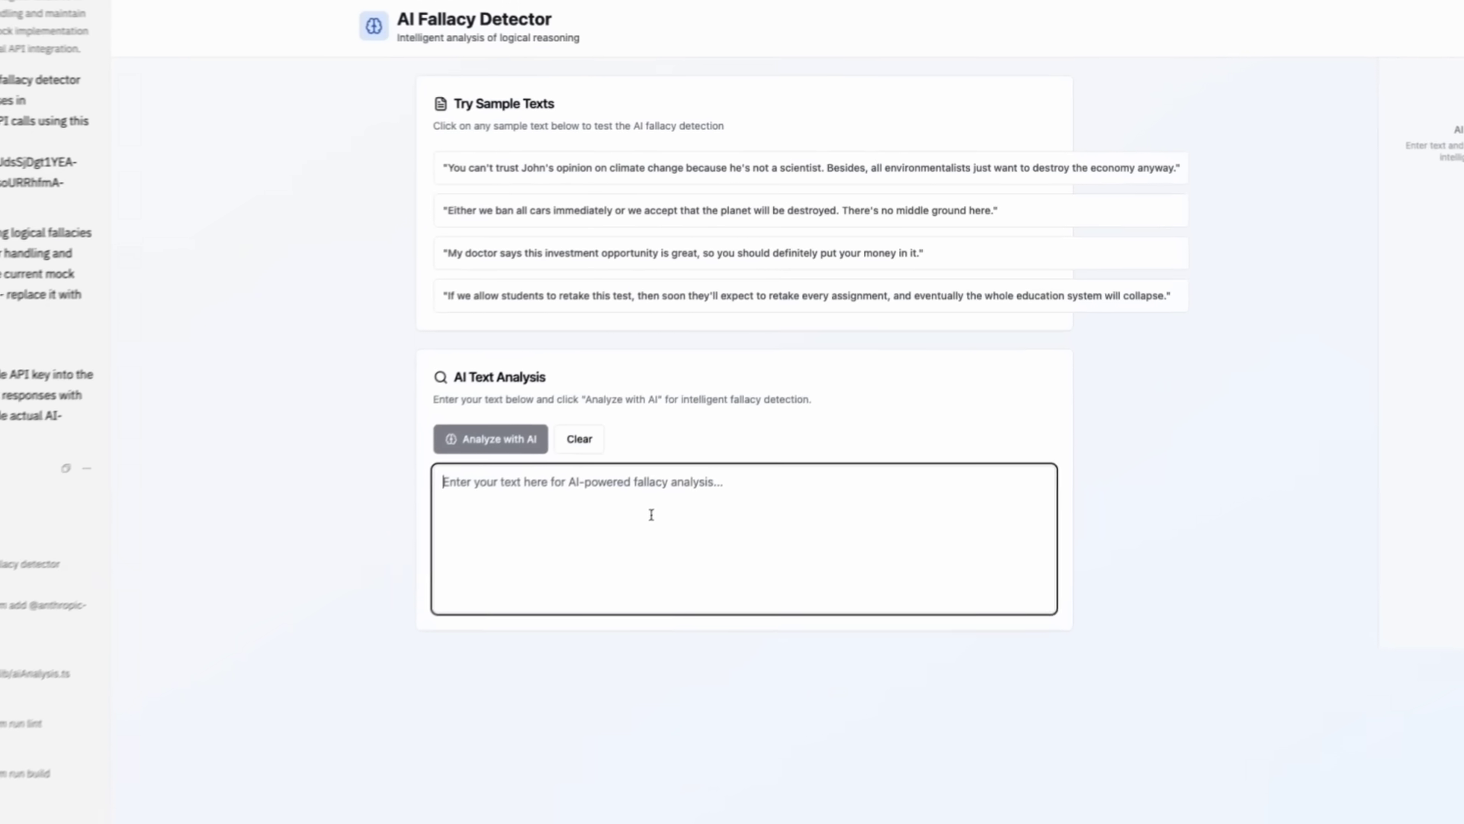
Paste the government-policy paragraph and run Analyze with AI on it
type("The government's new policy must be perfect because no one has proven it's flawed, and besides, the mayor is a family man who coaches Little League. If we allow people to criticize this policy, next thing you know they'll want to overthrow the entire government.")
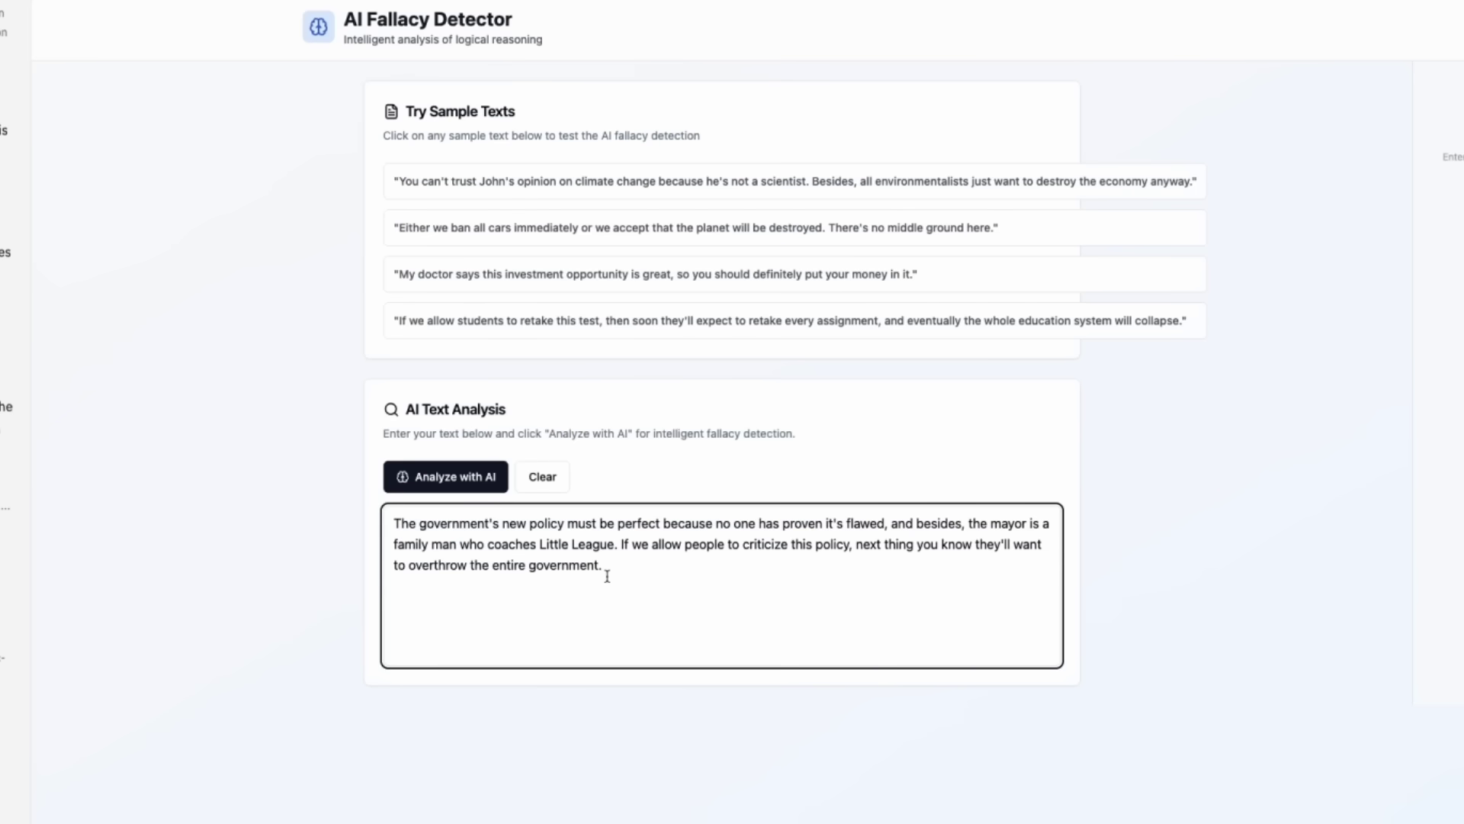
left_click(481, 488)
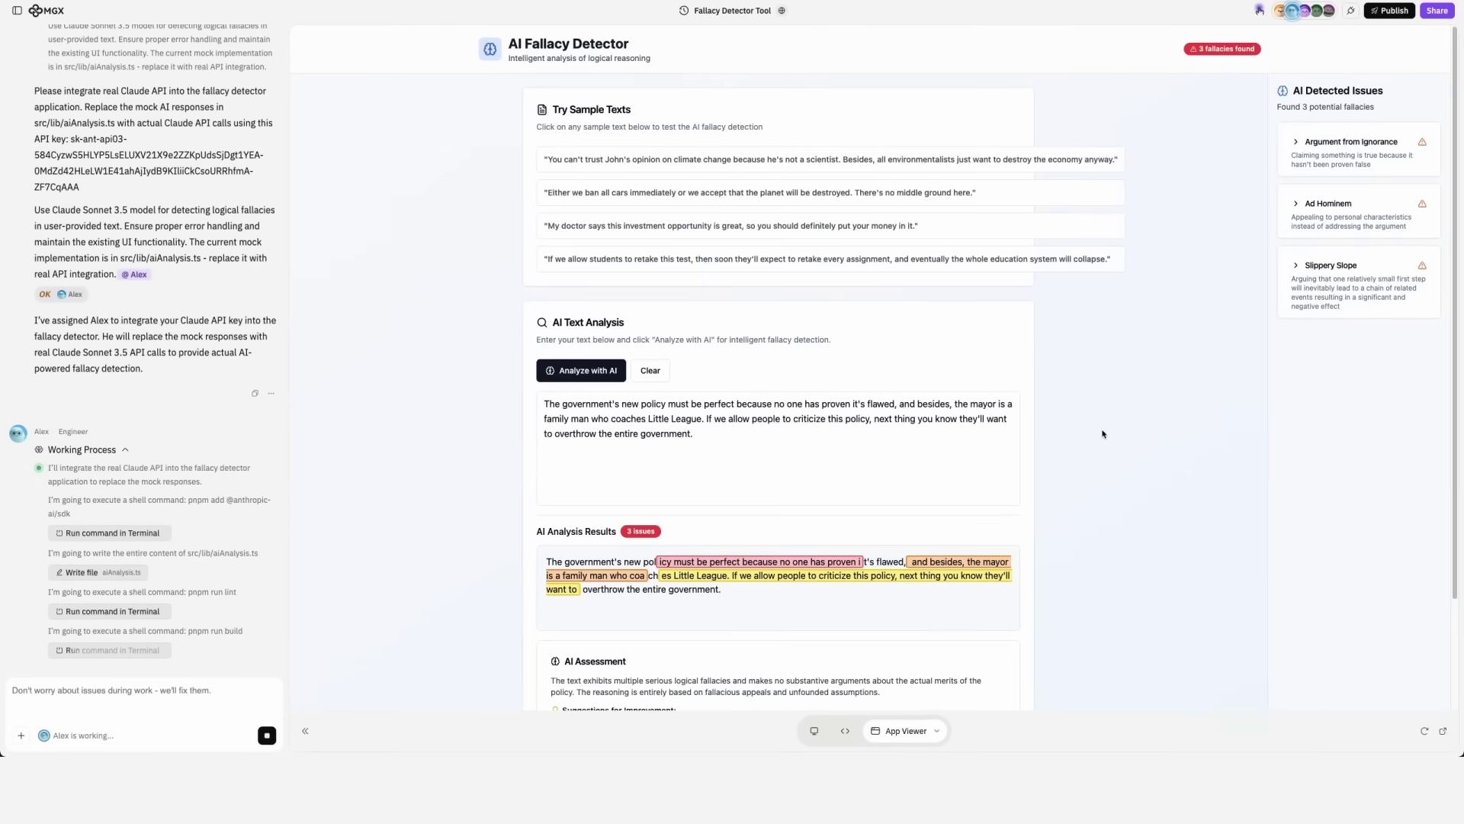
scroll(1097, 424, "down", 2)
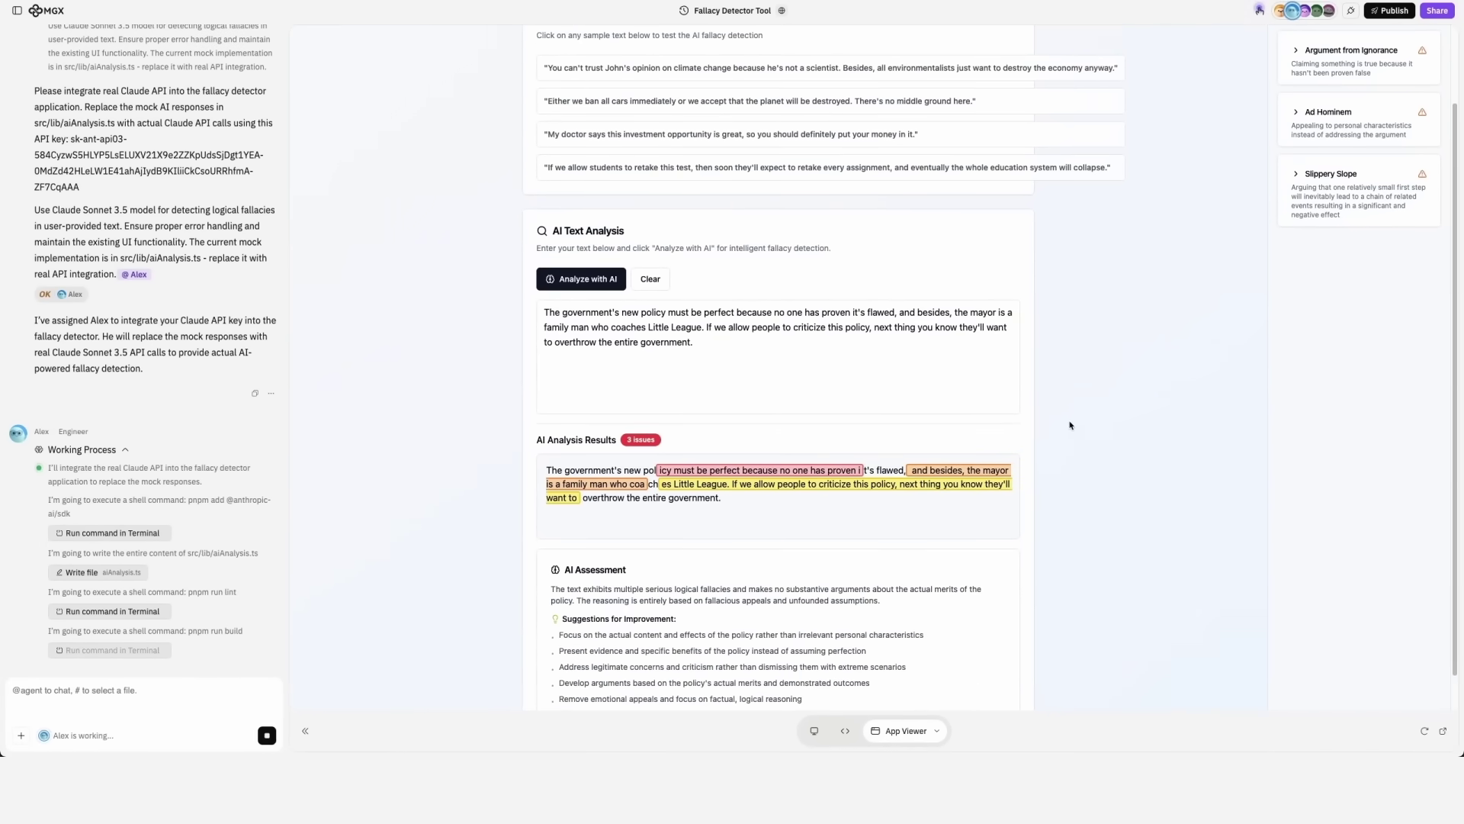
scroll(1068, 425, "up", 2)
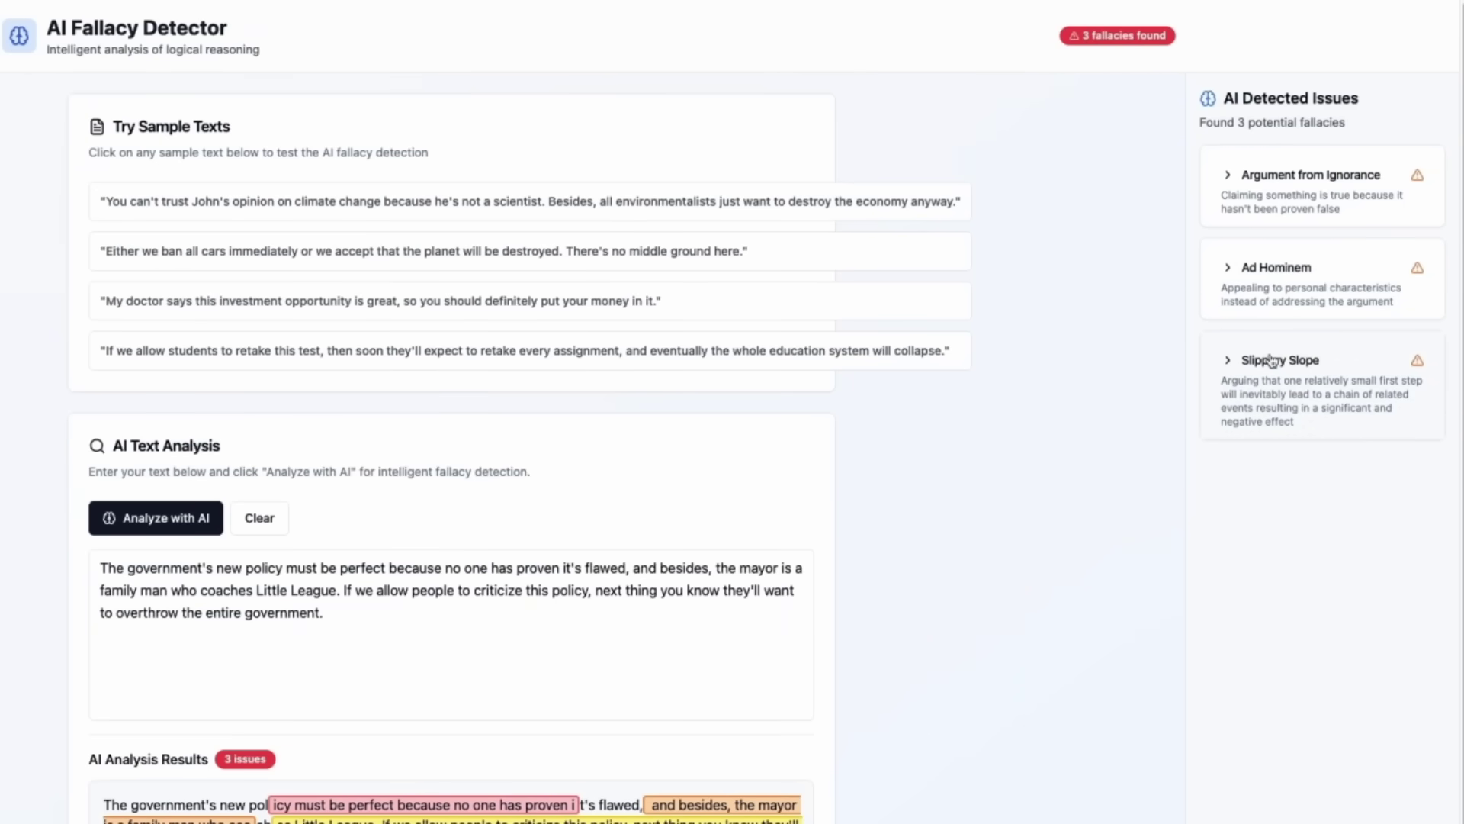
left_click(1220, 197)
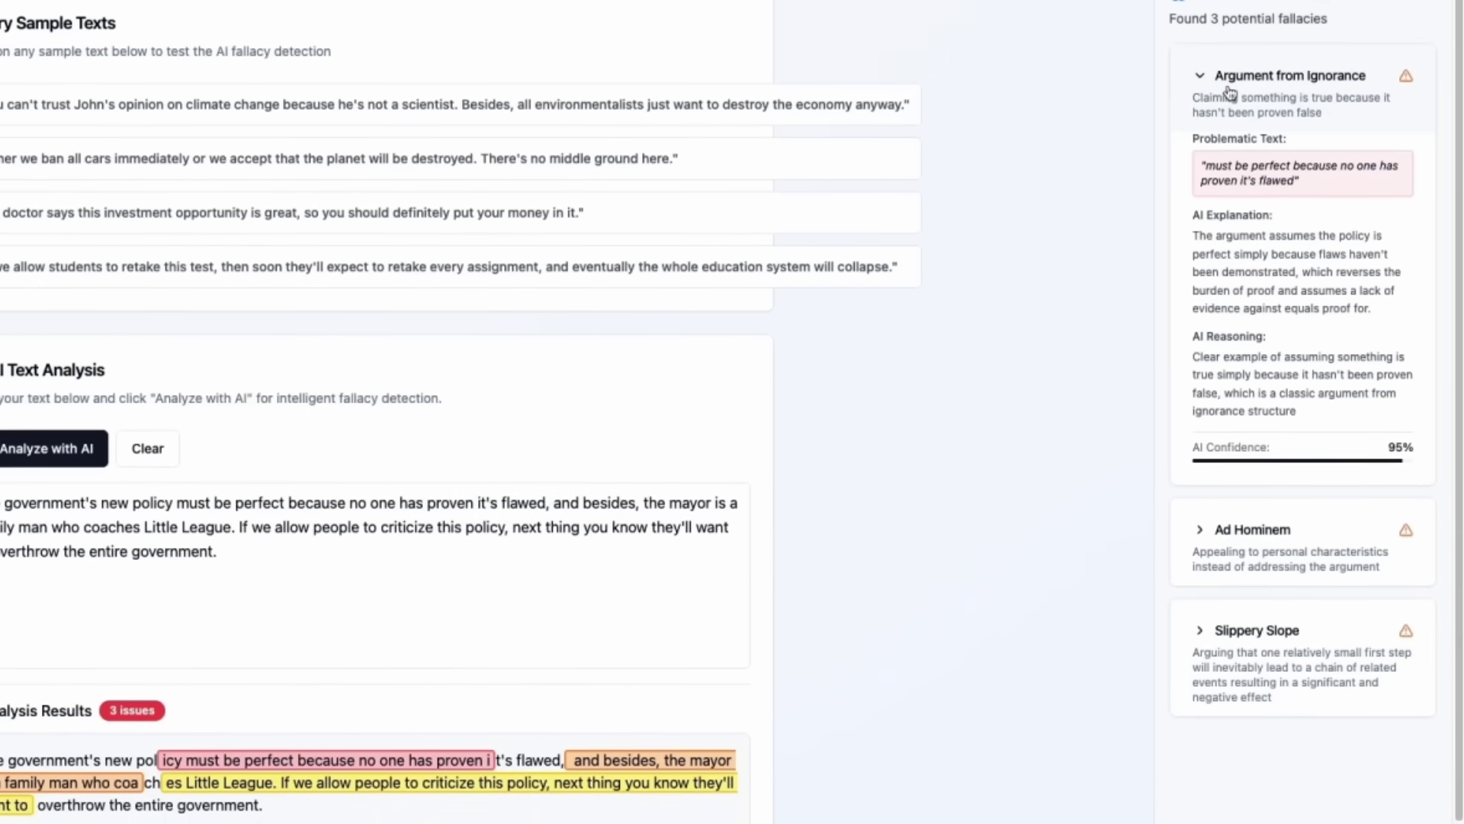
left_click(1234, 92)
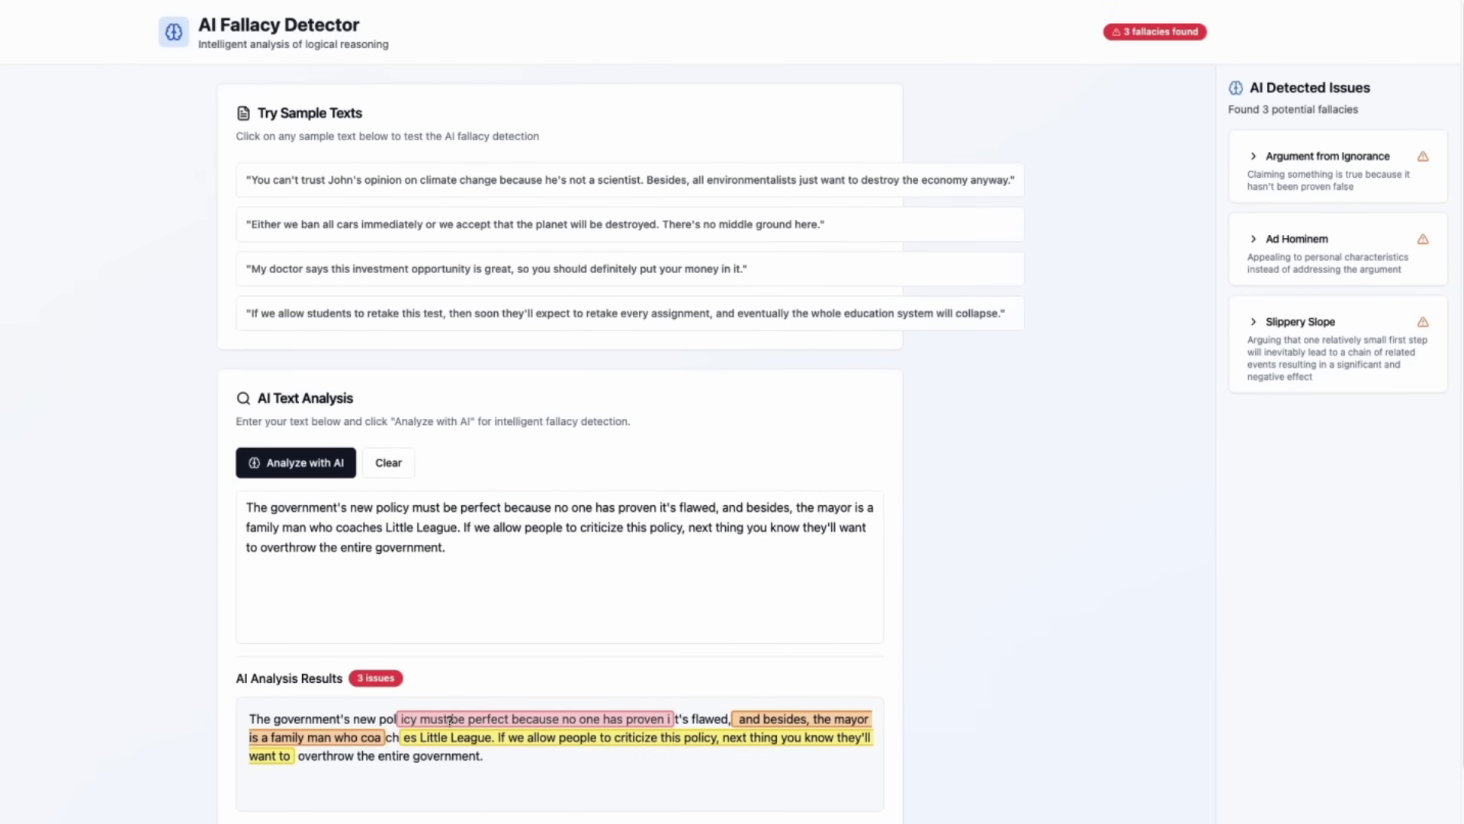
left_click(1263, 259)
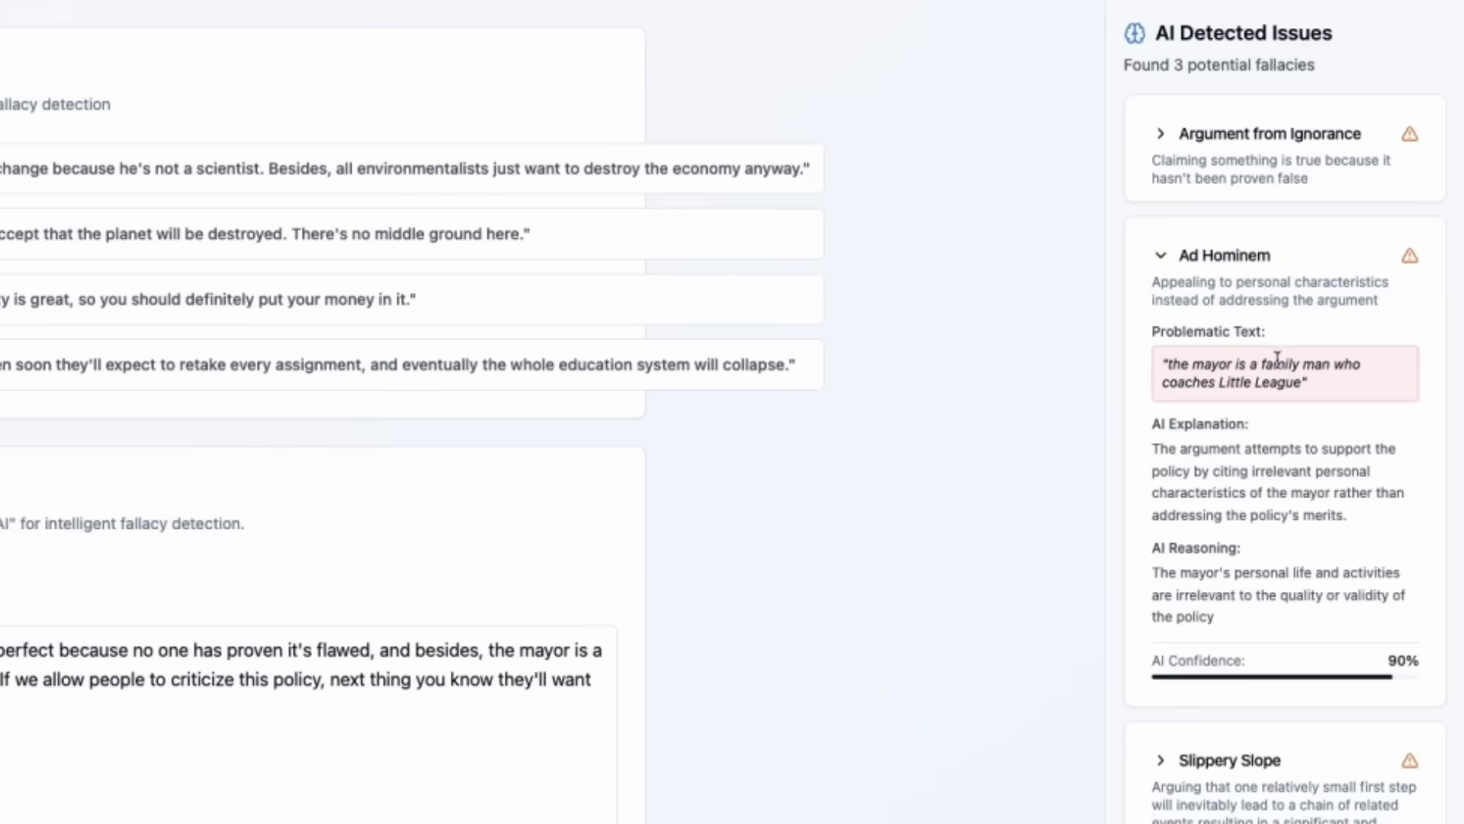
left_click_drag(1137, 386, 1305, 382)
left_click(1295, 403)
left_click(1161, 255)
scroll(1160, 305, "down", 3)
left_click(1160, 323)
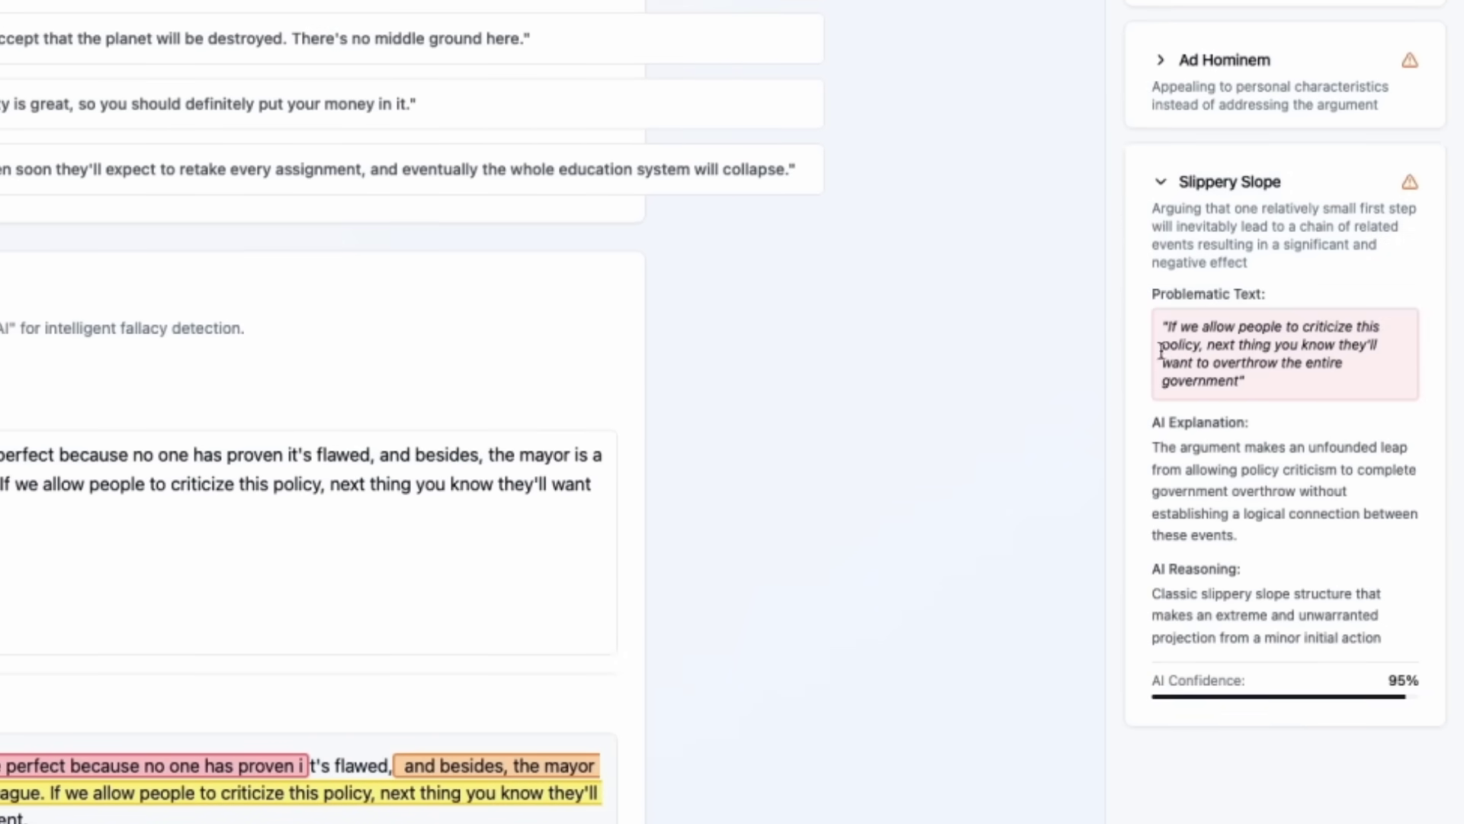
left_click_drag(1159, 329, 1386, 356)
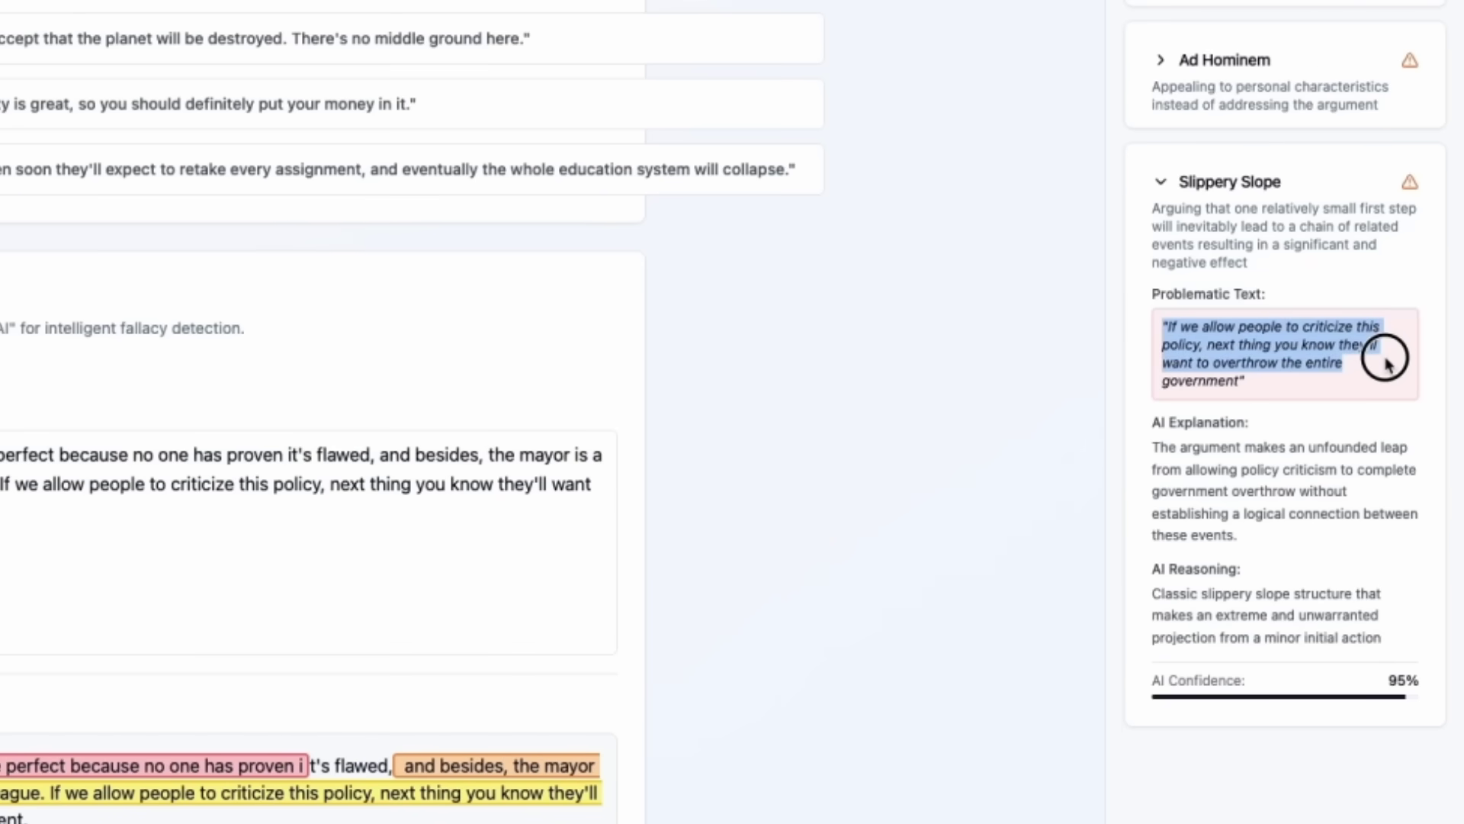
left_click(1154, 194)
left_click(1154, 195)
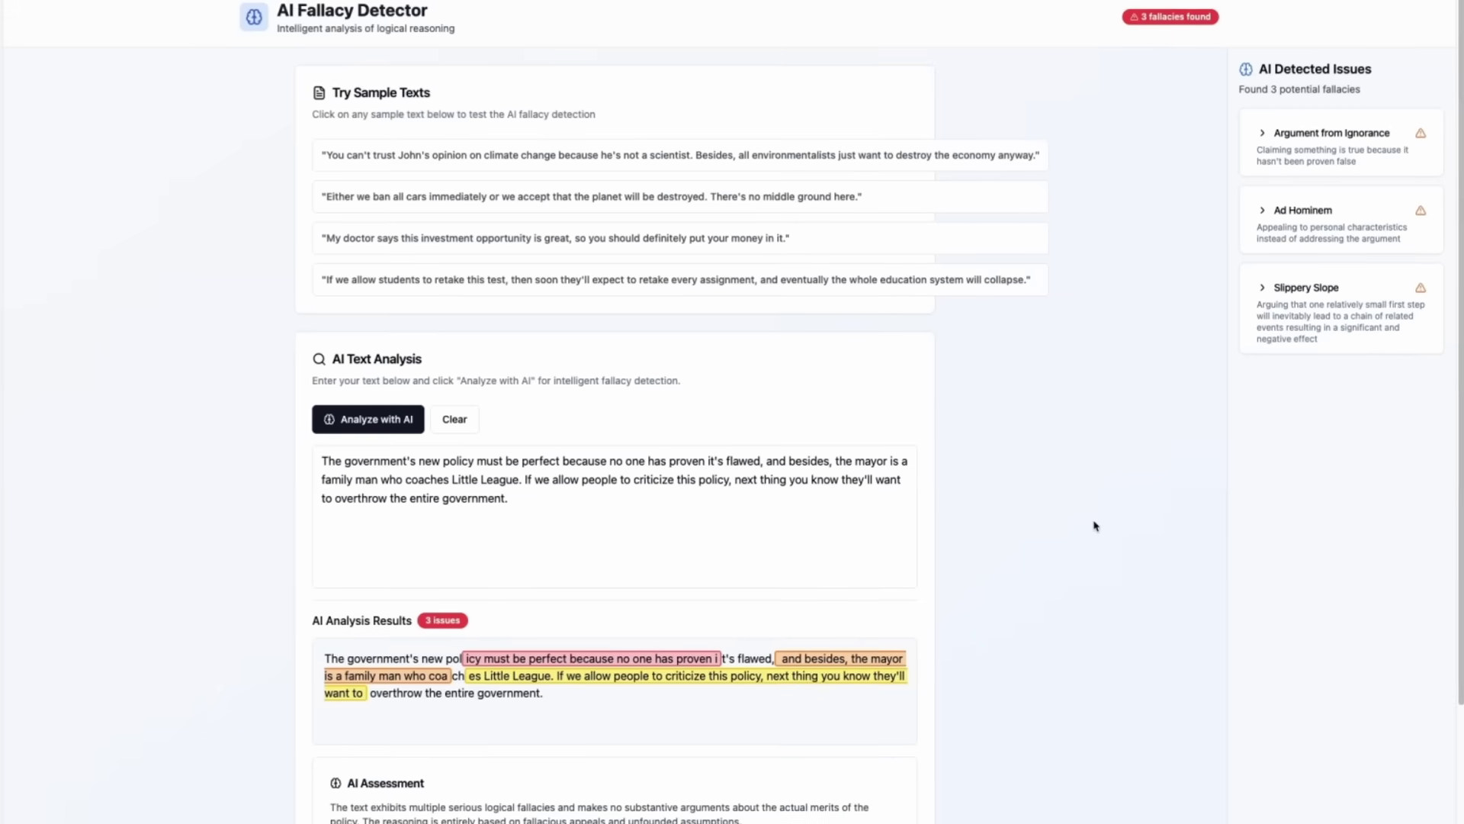
scroll(1095, 526, "down", 3)
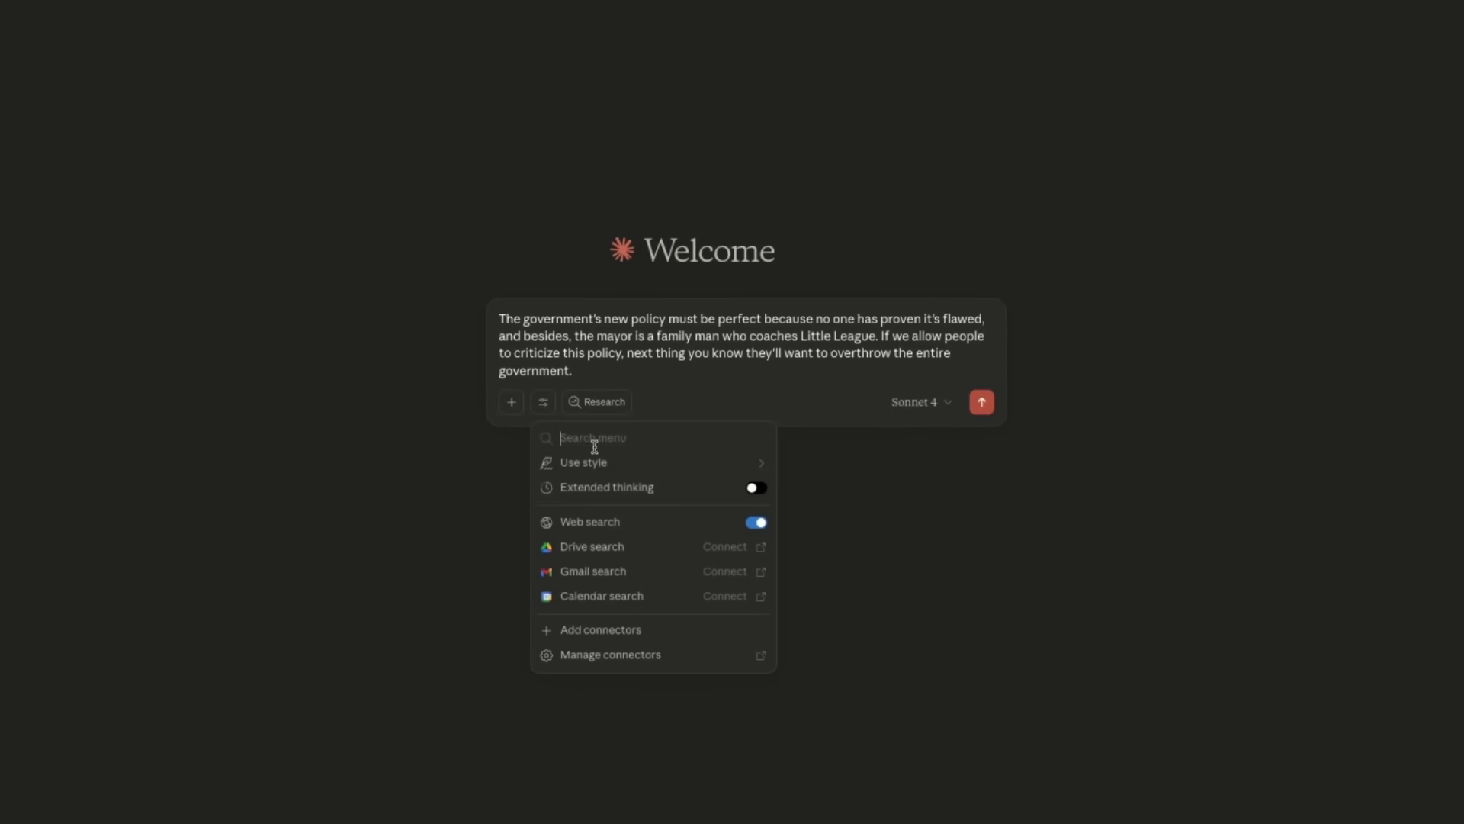
With Extended thinking on, ask Claude to analyze the paragraph for logical fallacies and compare labels
left_click(756, 487)
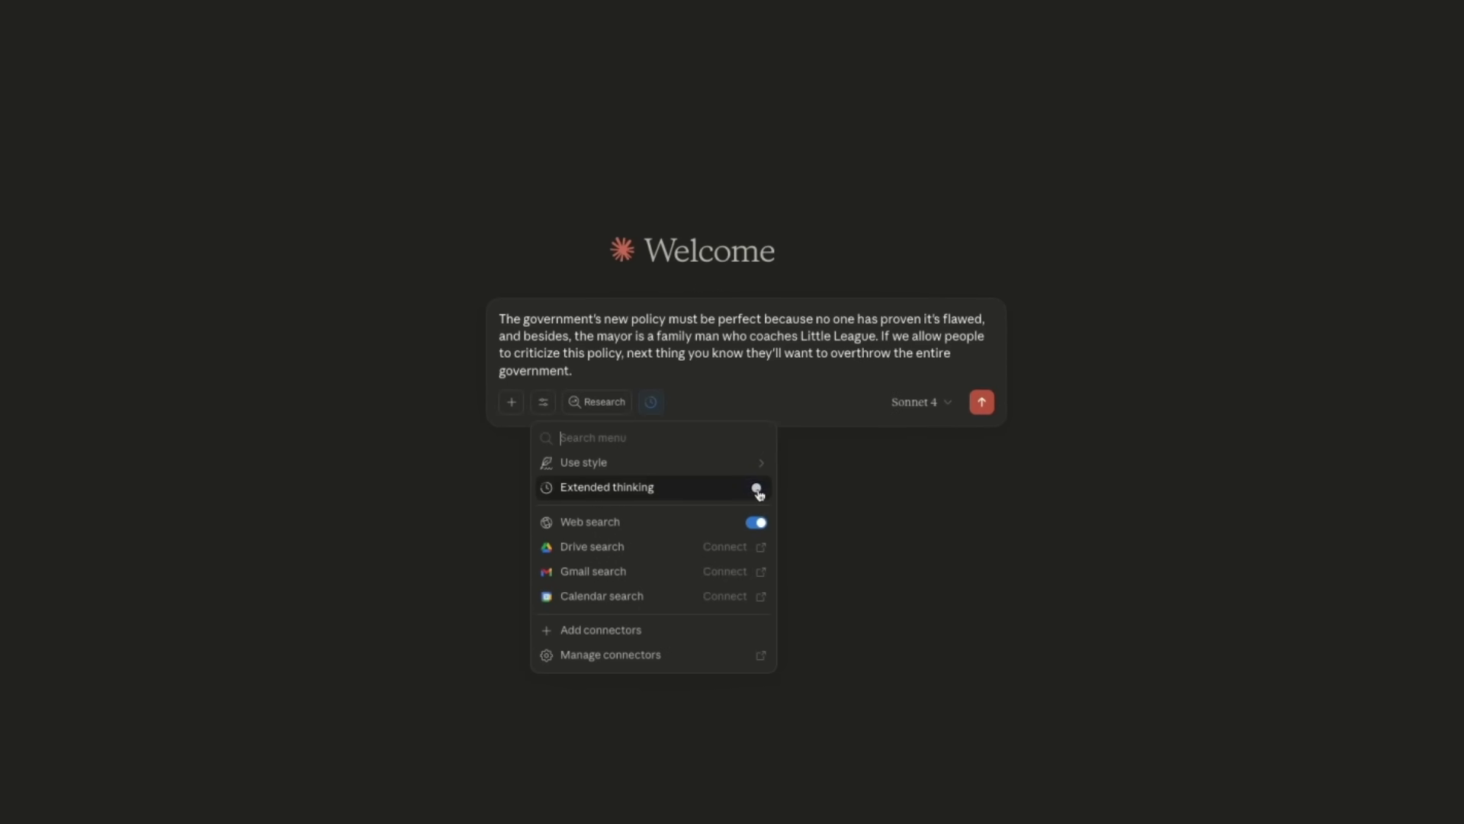
left_click(663, 355)
left_click(601, 373)
key("shift+Return")
key("shift+Return")
type("anal;yze this")
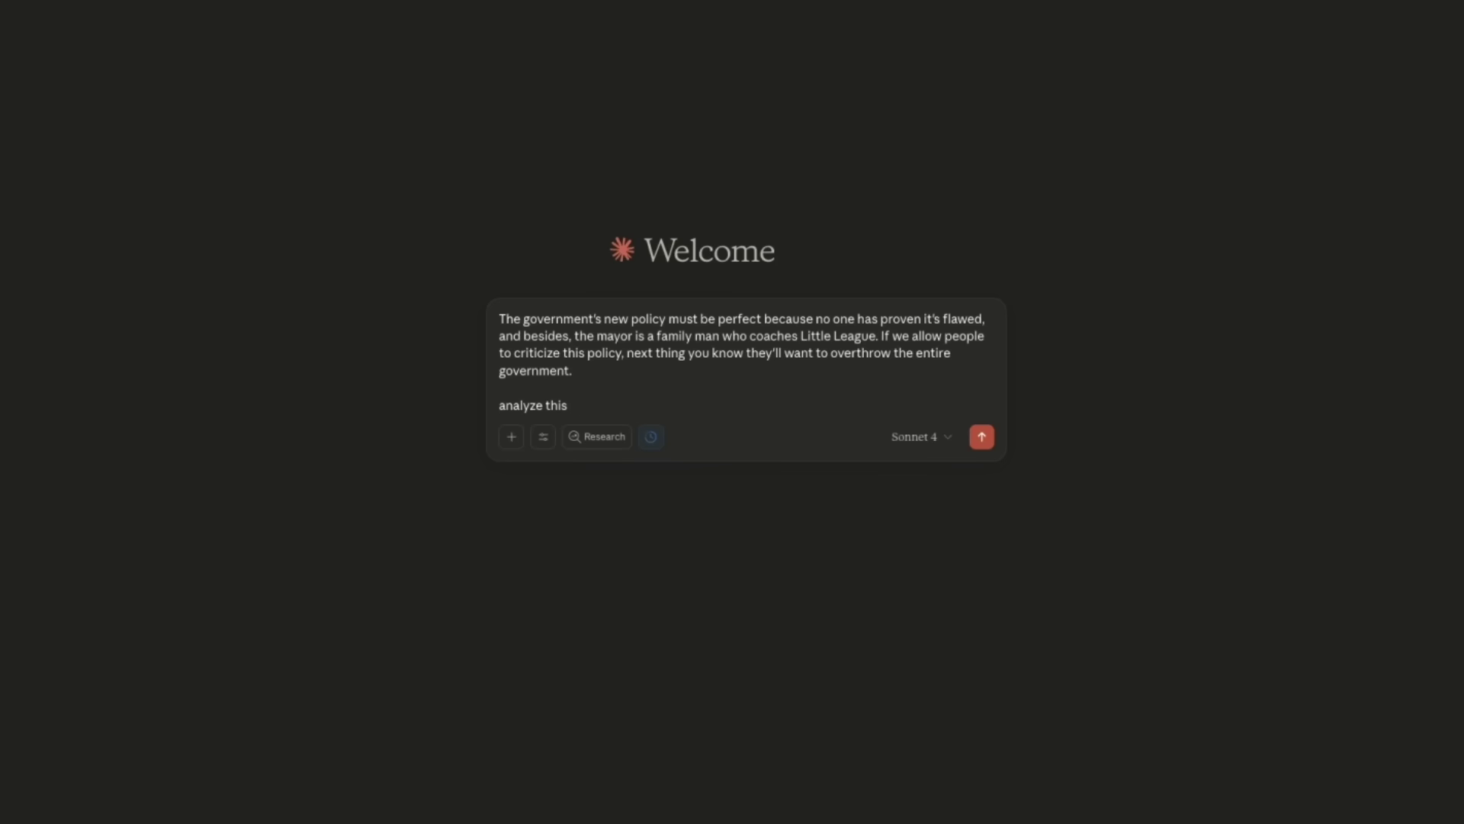
type(" text for logical fallacies.")
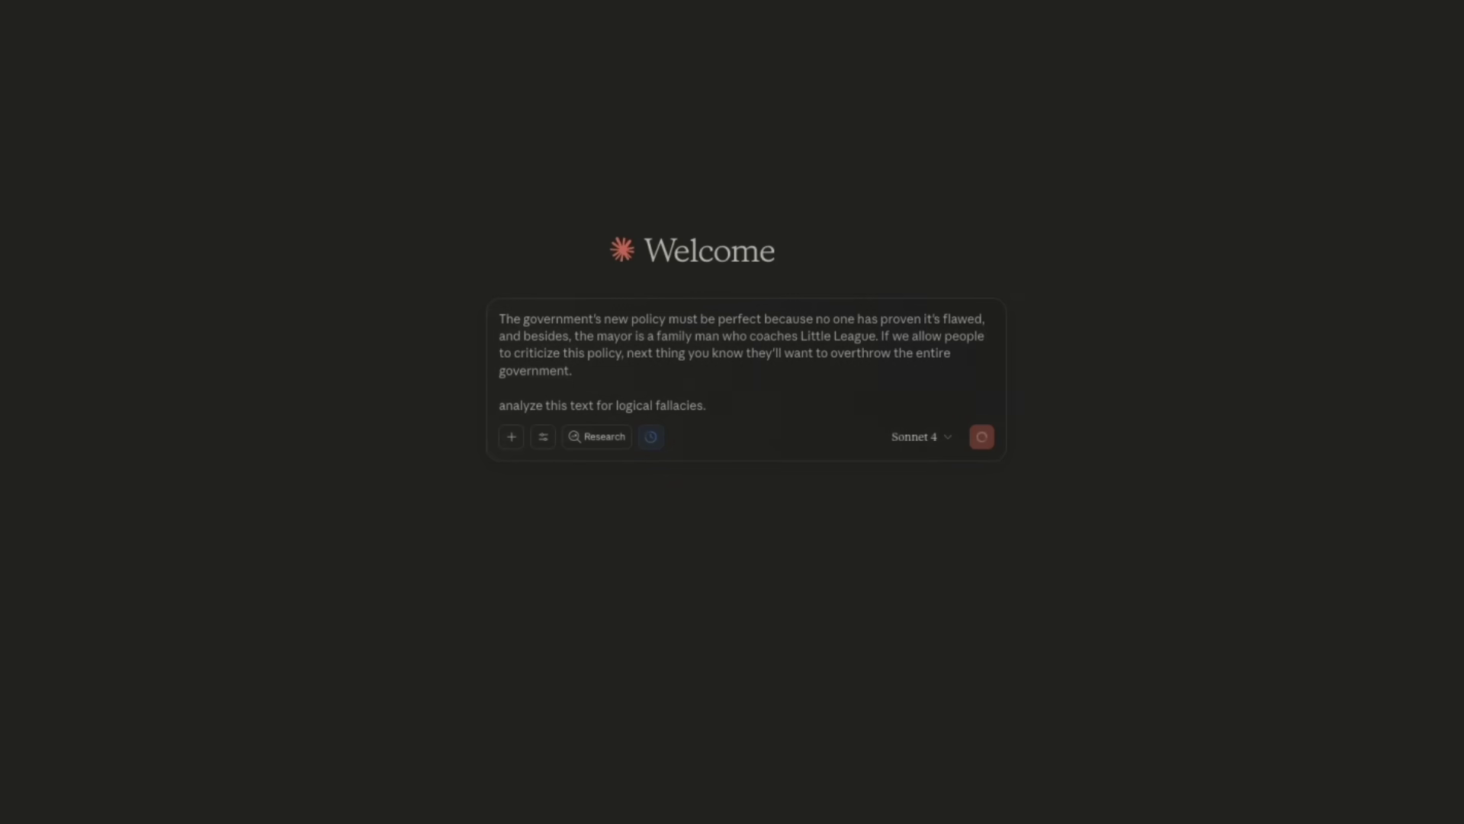
key("Return")
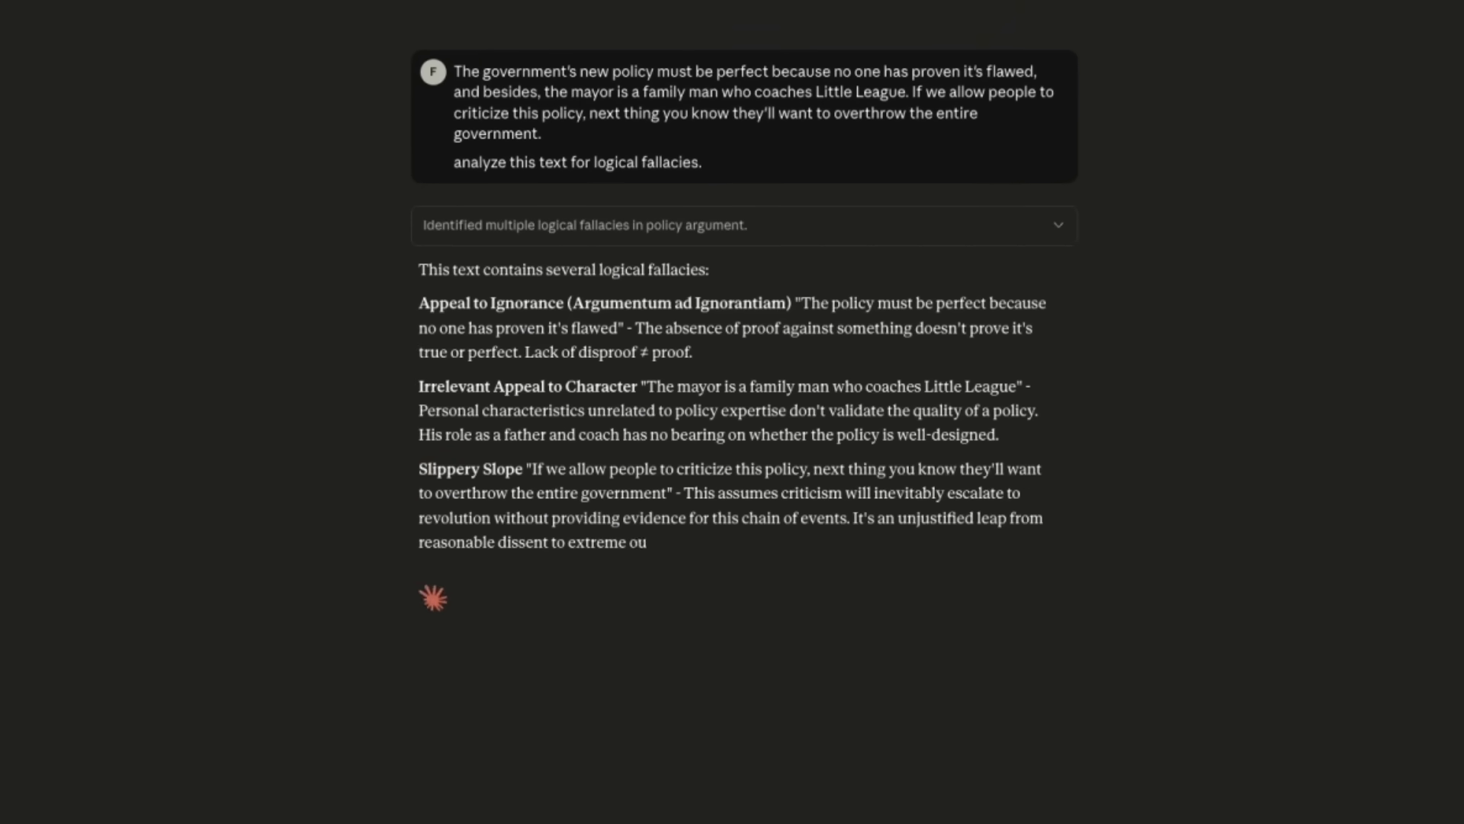
left_click_drag(419, 386, 631, 385)
left_click_drag(419, 469, 521, 469)
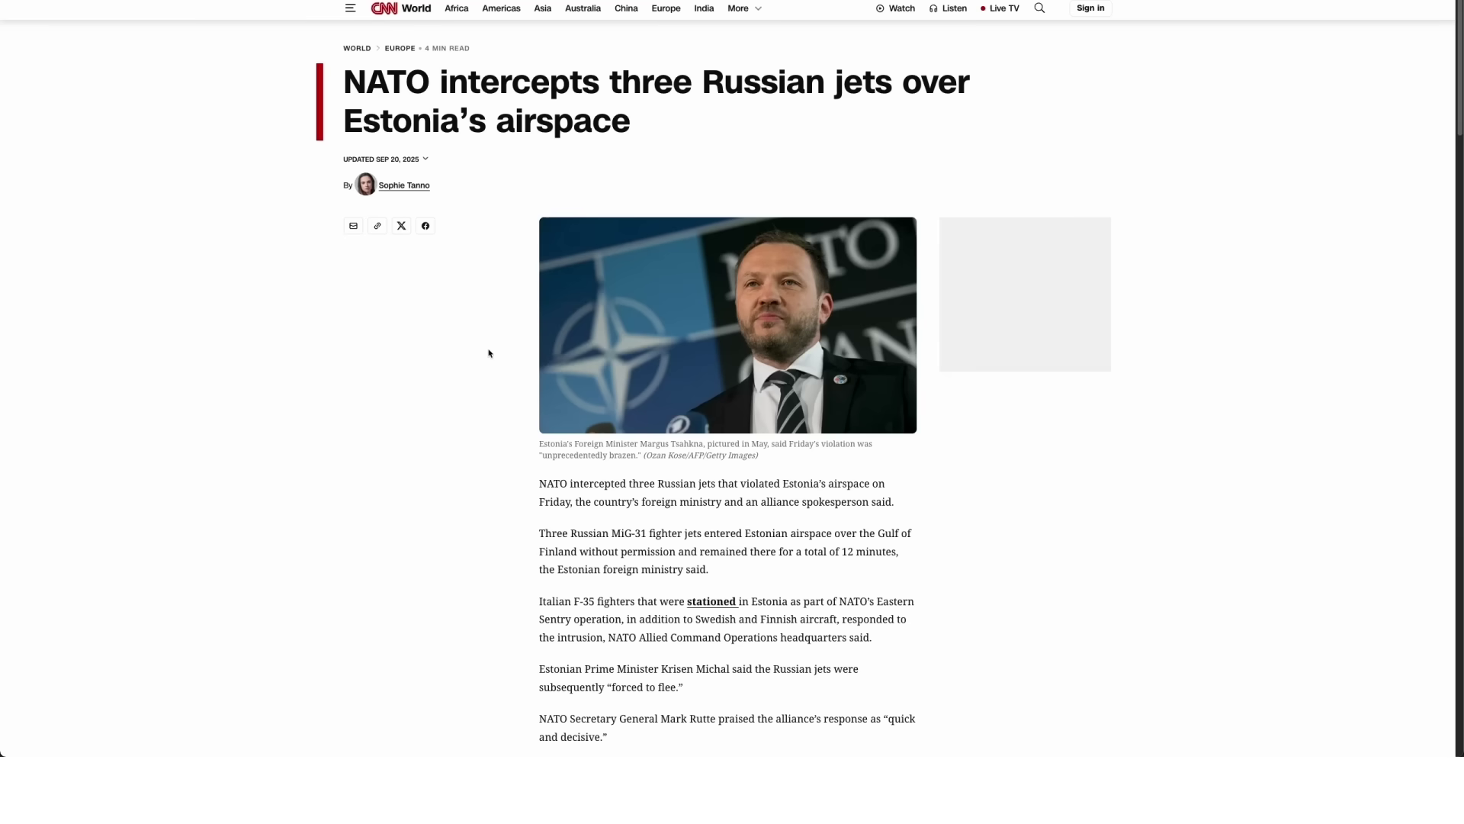
Select the CNN article on NATO intercepting Russian jets over Estonia, top to bottom, and copy it
left_click_drag(340, 94, 915, 86)
left_click(909, 125)
scroll(731, 264, "down", 3)
left_click_drag(539, 317, 908, 275)
scroll(641, 415, "down", 10)
scroll(689, 588, "down", 10)
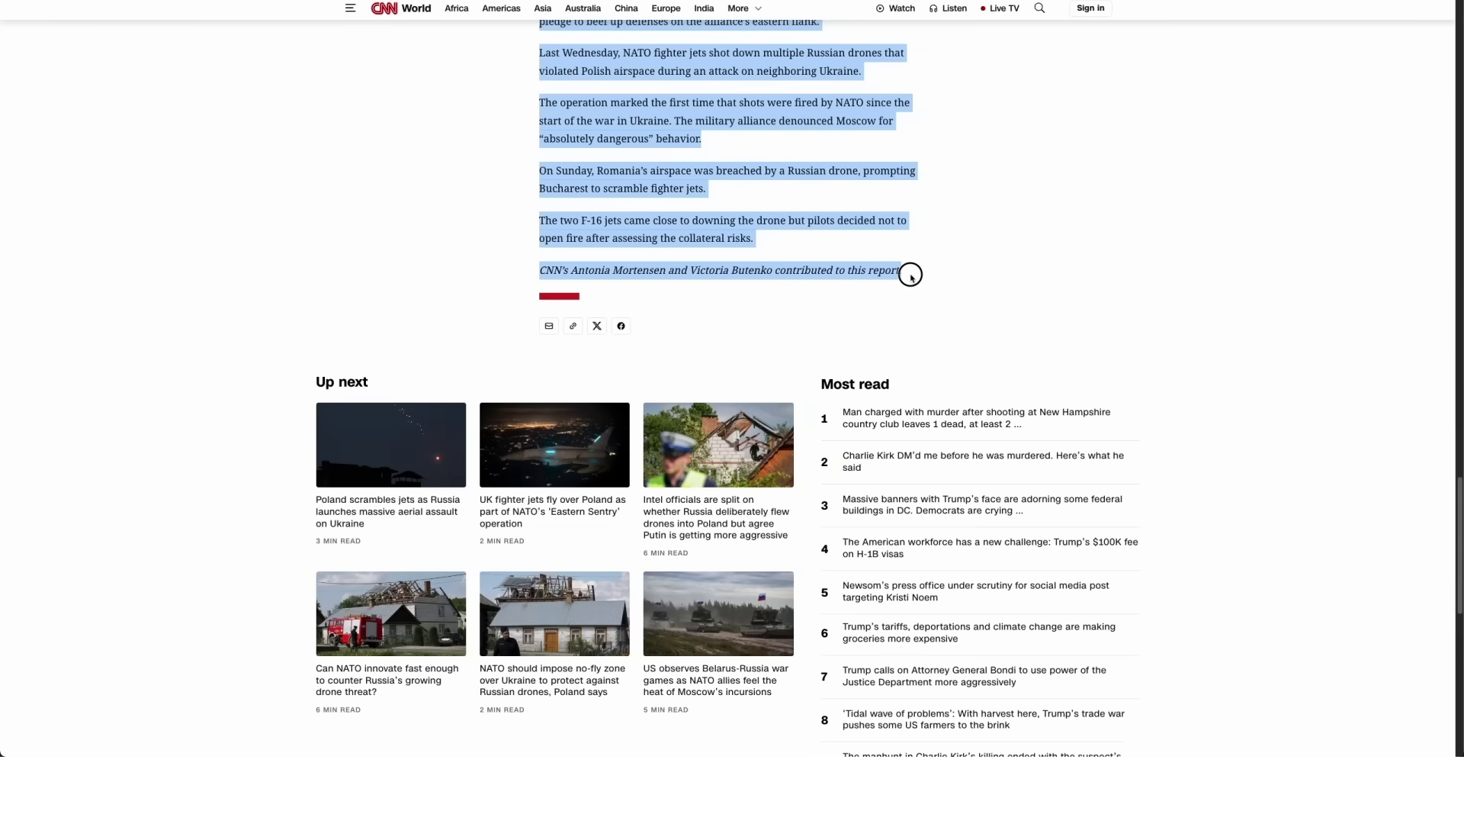
right_click(607, 177)
left_click(619, 196)
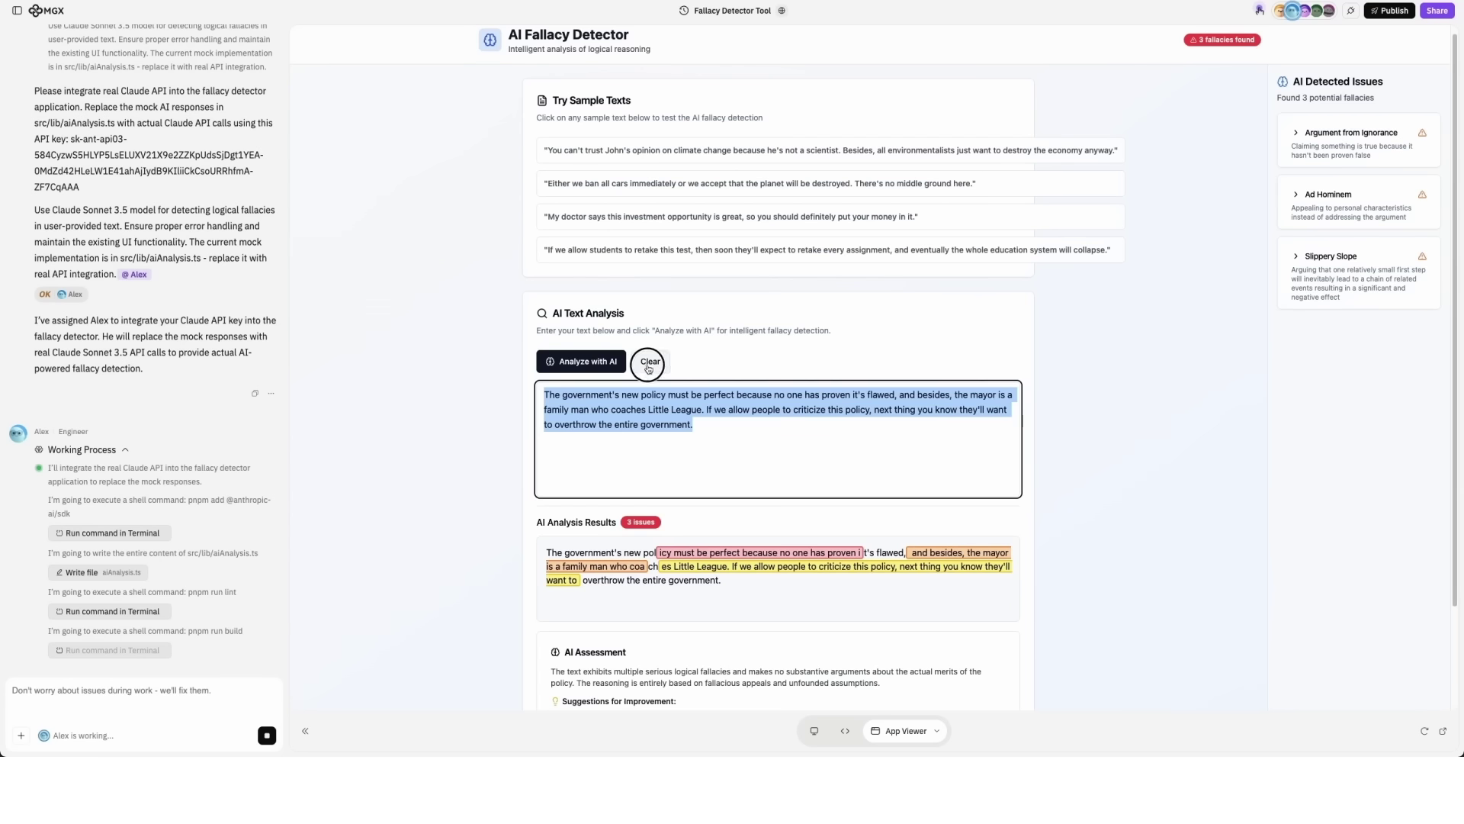
Replace the detector's text with the copied NATO article and run Analyze with AI
left_click(654, 370)
left_click(616, 412)
right_click(603, 404)
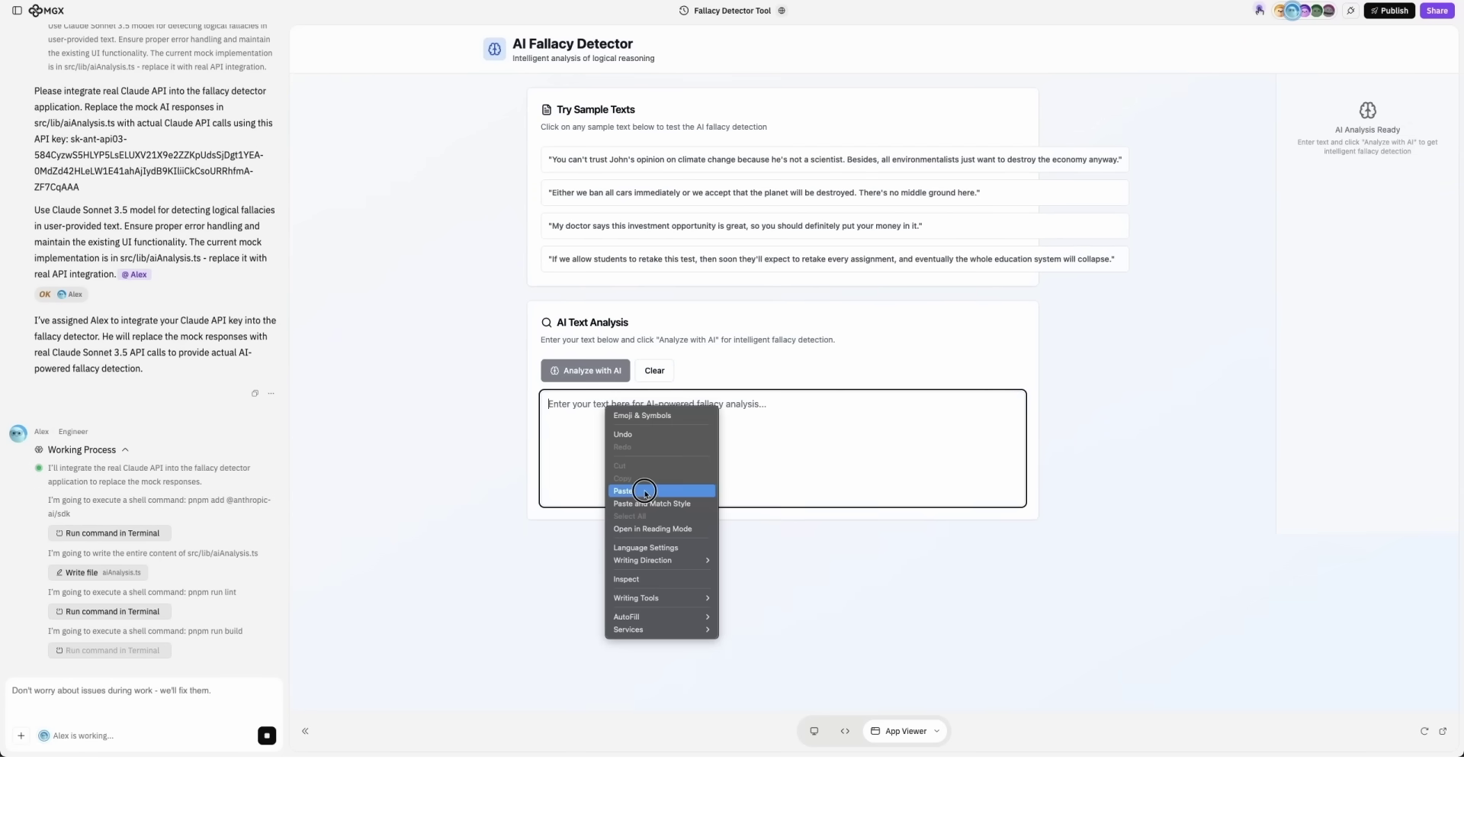
left_click(643, 488)
left_click(585, 370)
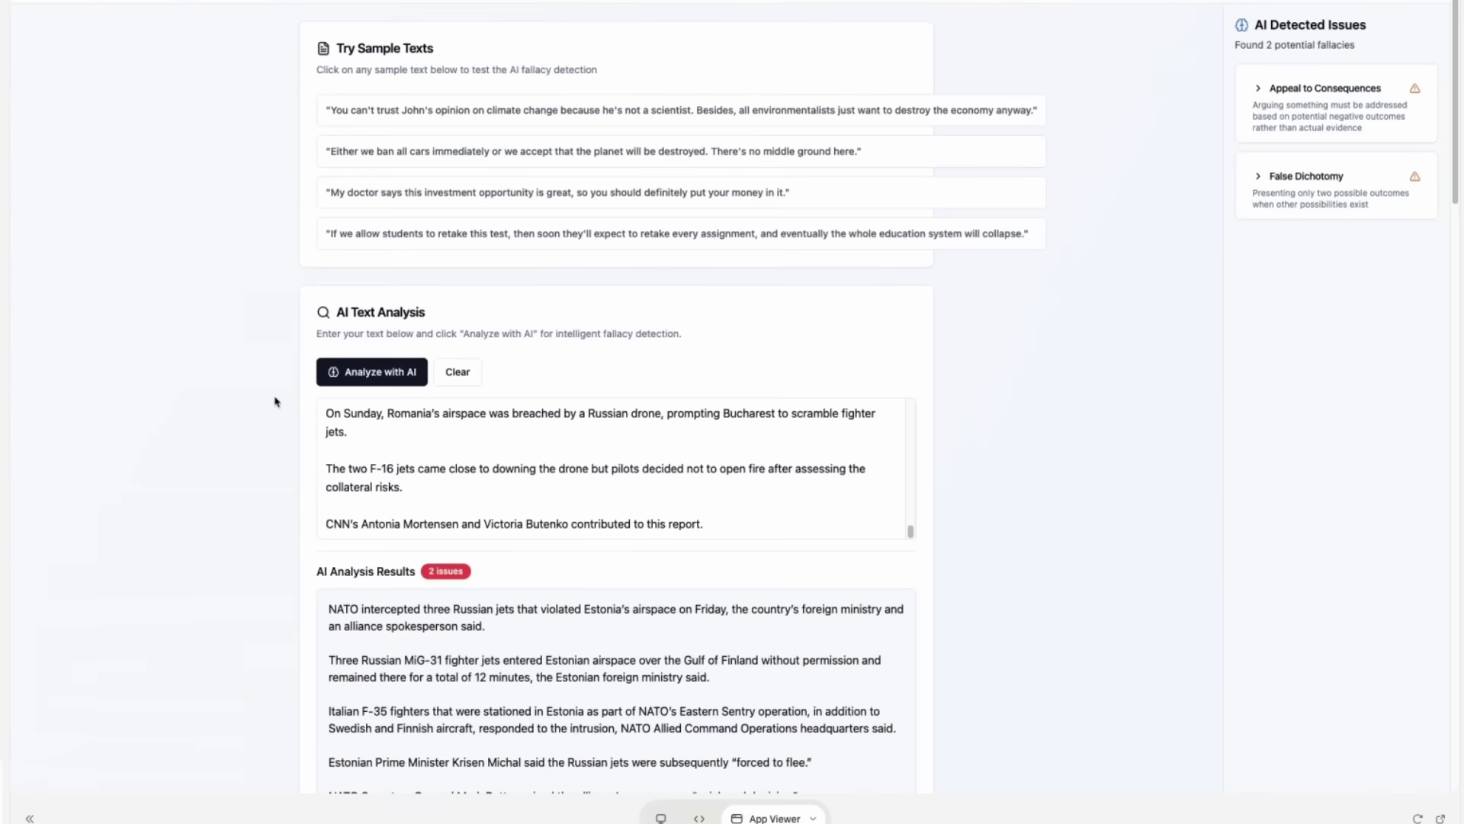
Review the results, expanding the Appeal to Consequences and False Dichotomy findings
scroll(276, 401, "down", 10)
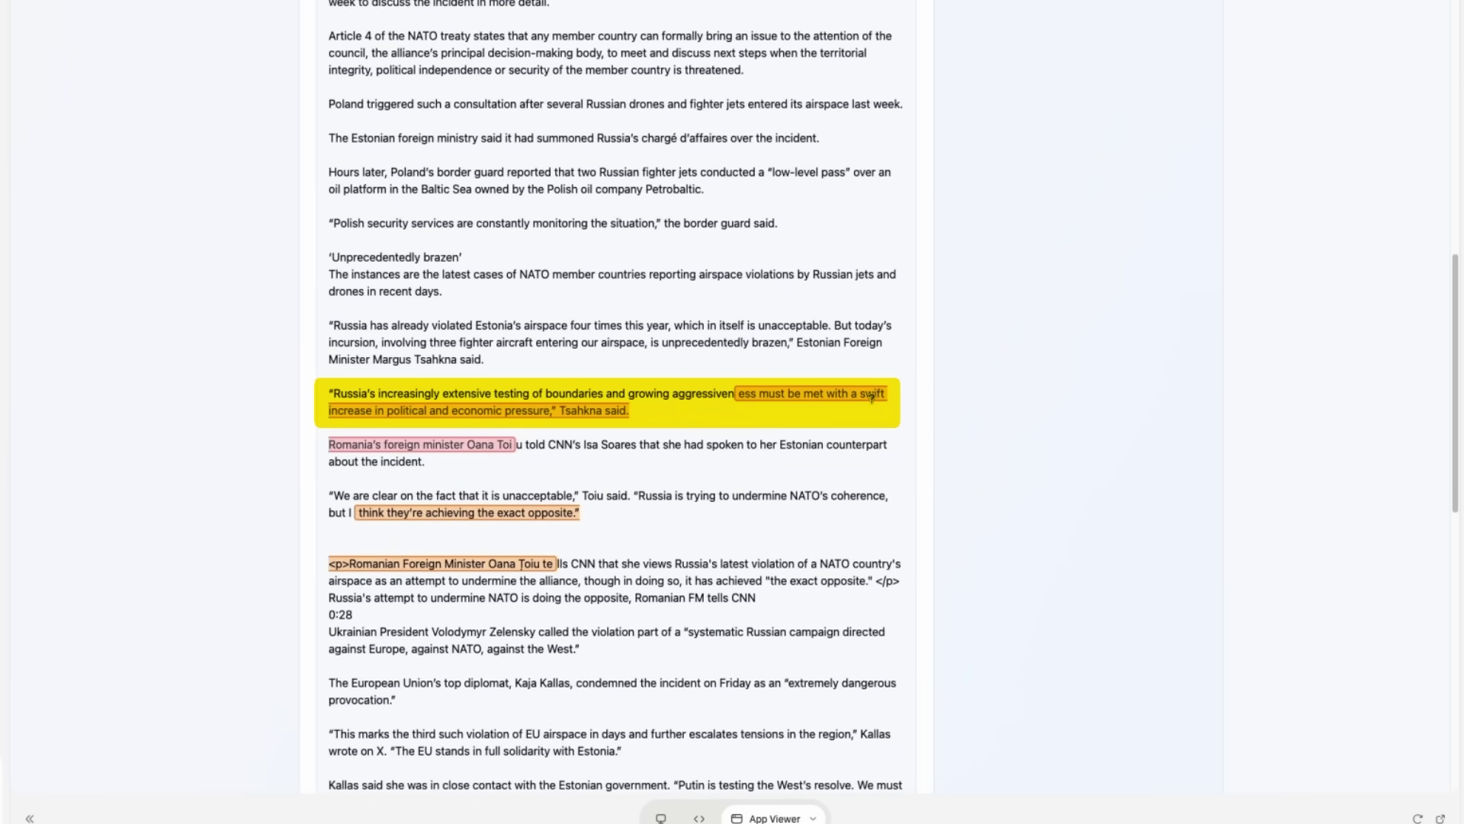
scroll(522, 413, "up", 12)
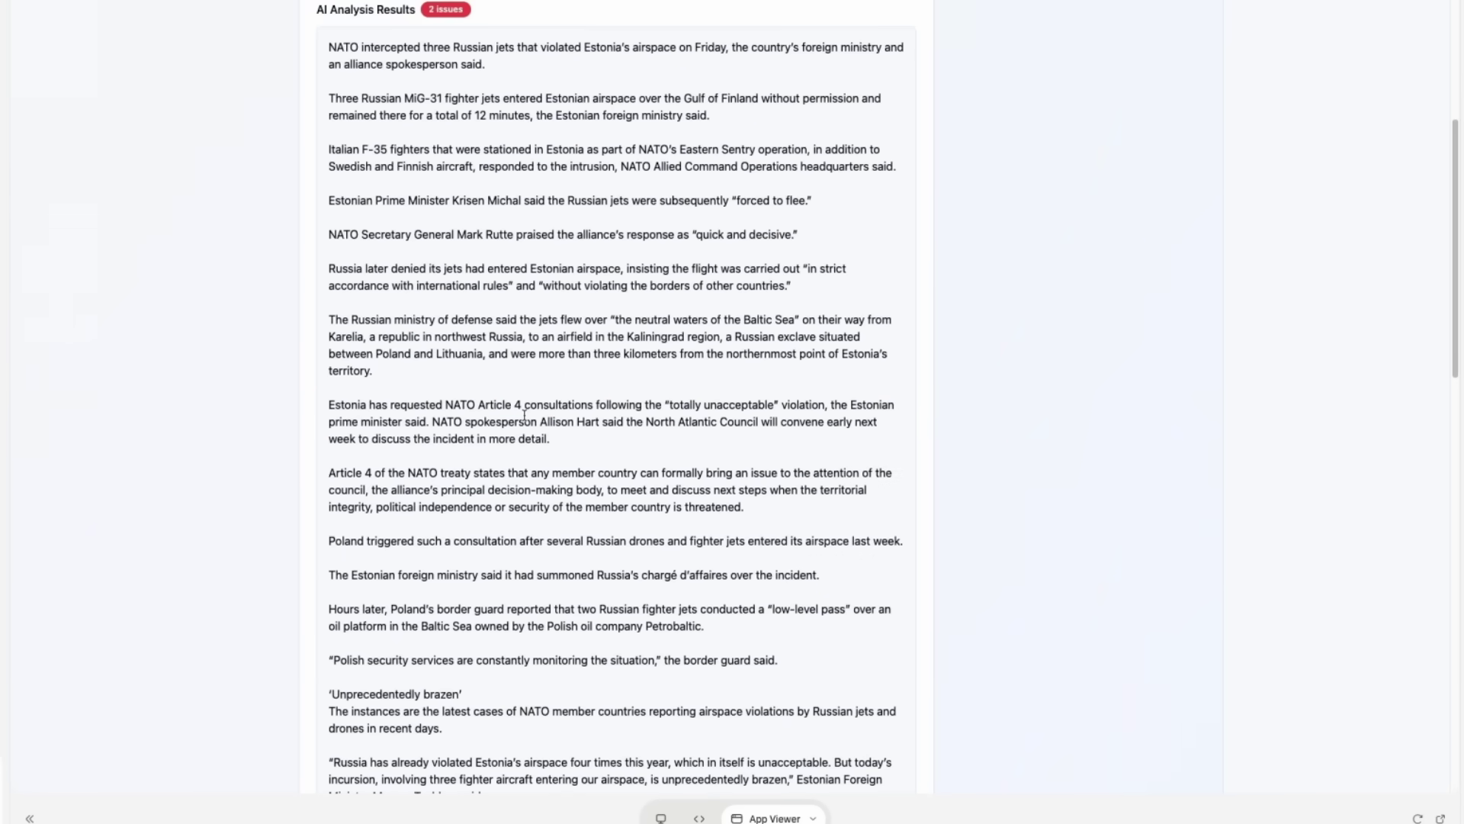
left_click(1269, 76)
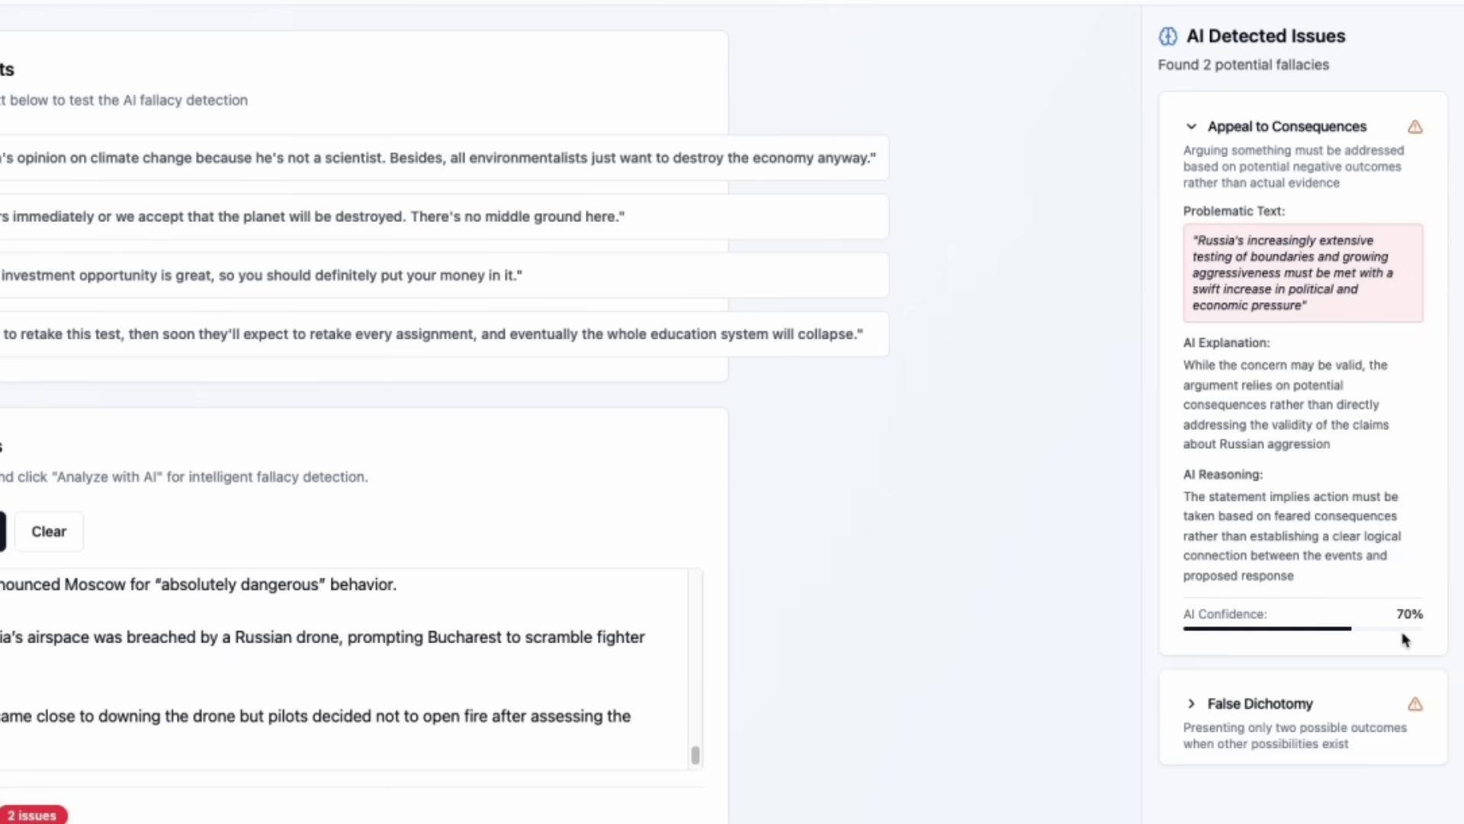
left_click(1213, 143)
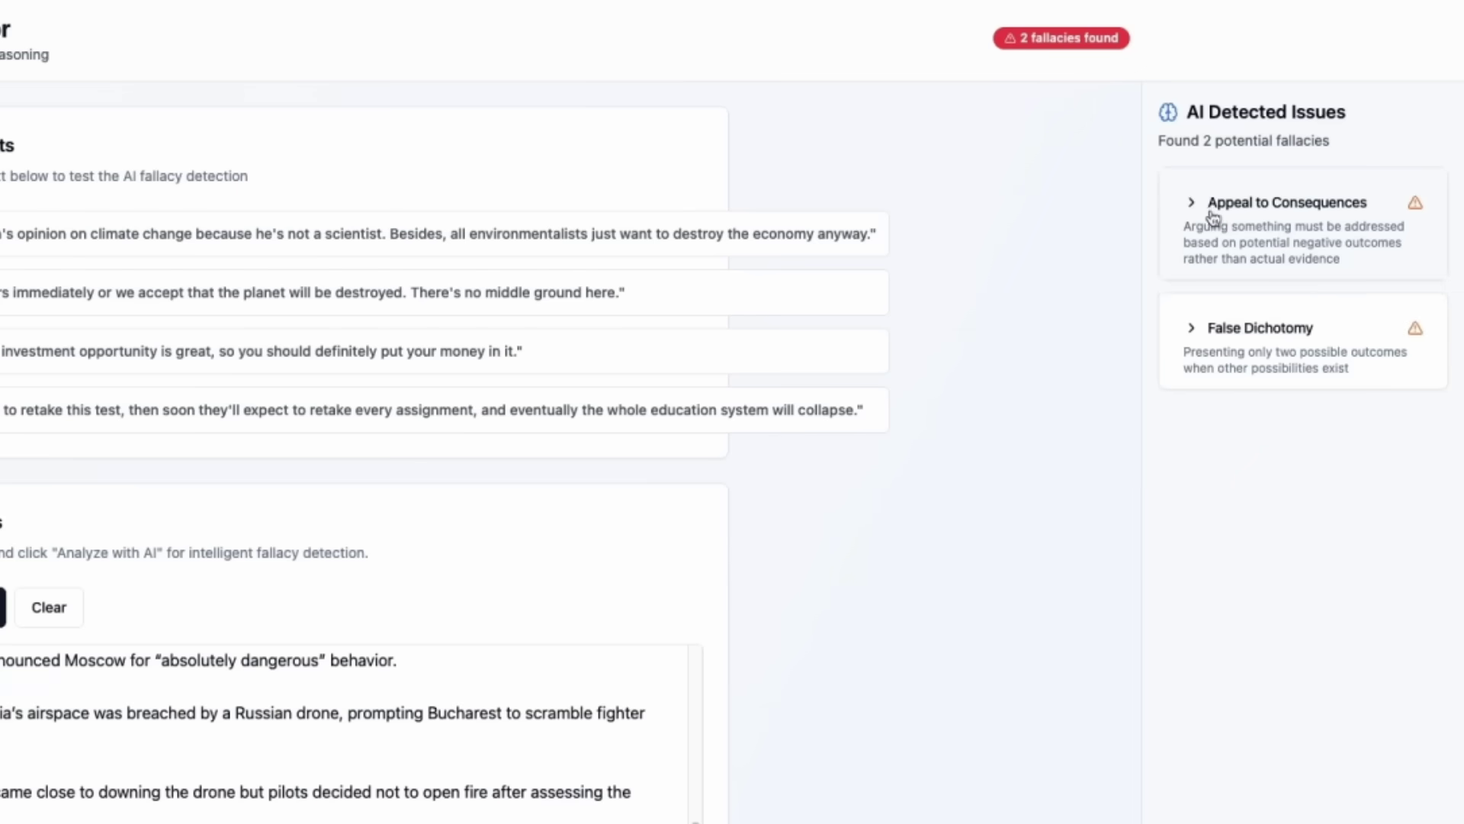
left_click(1195, 282)
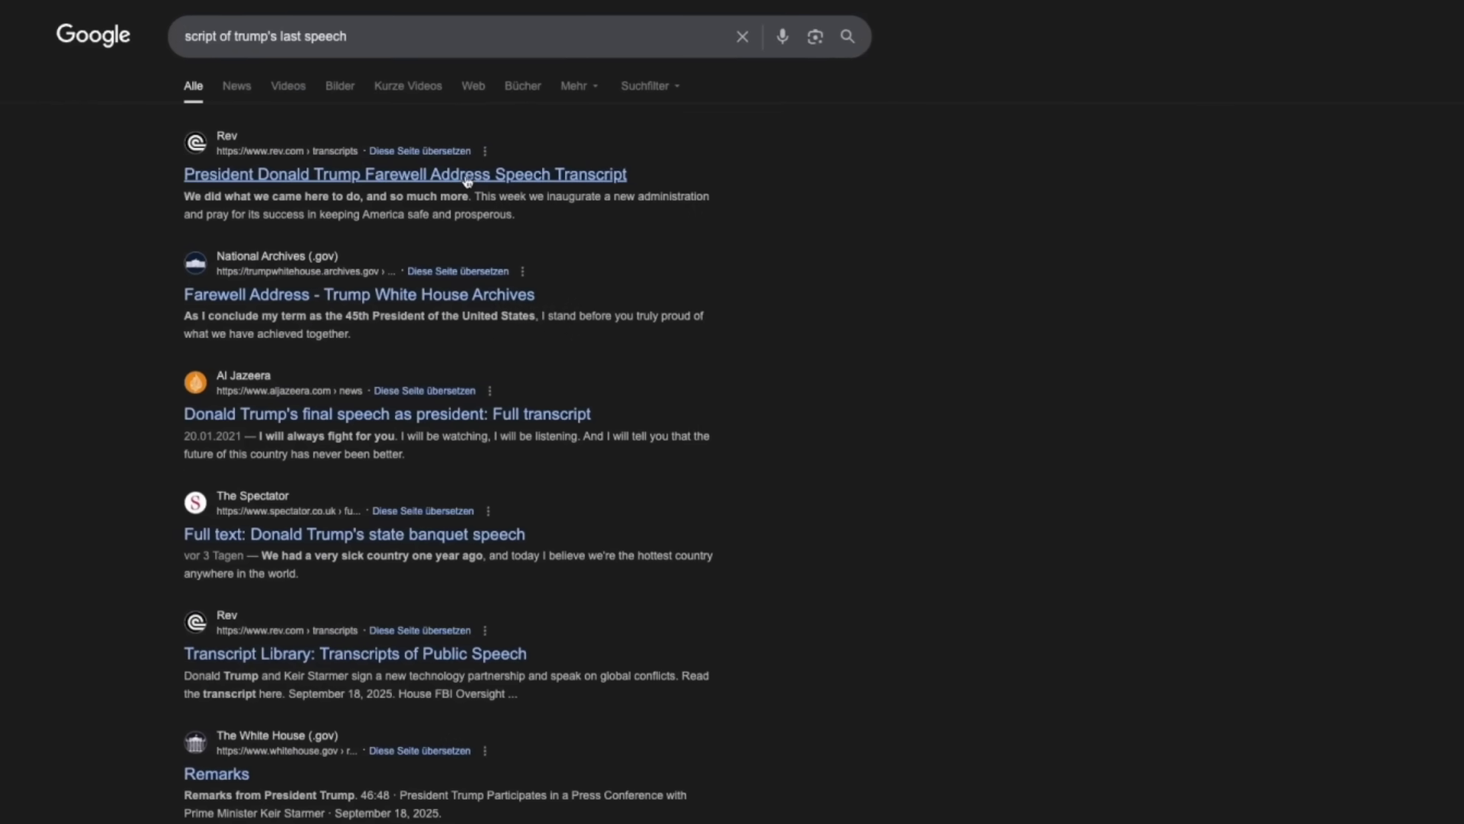
Open Rev's Trump farewell address transcript and copy the whole speech
left_click(467, 176)
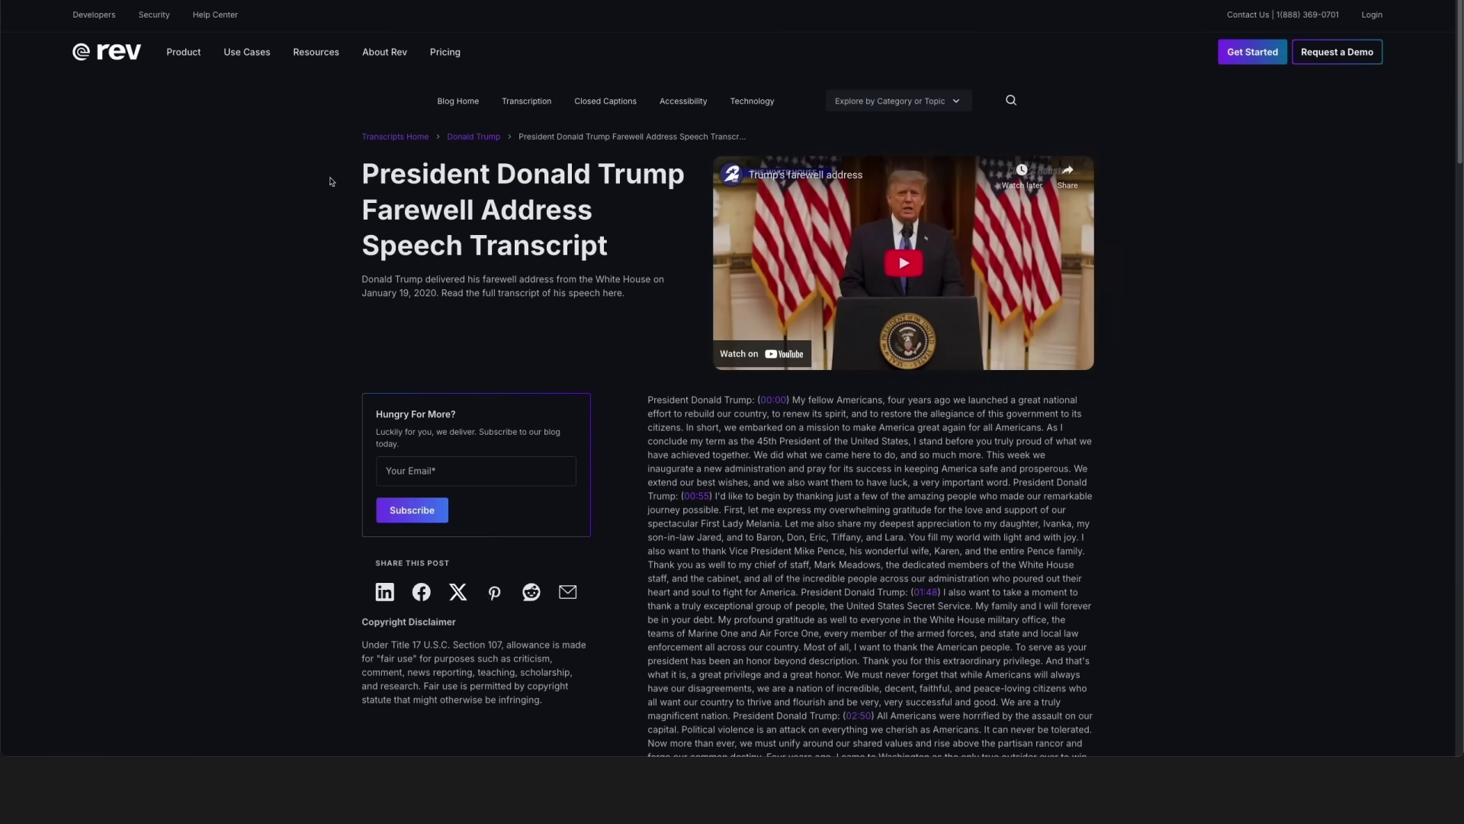
scroll(695, 392, "down", 1)
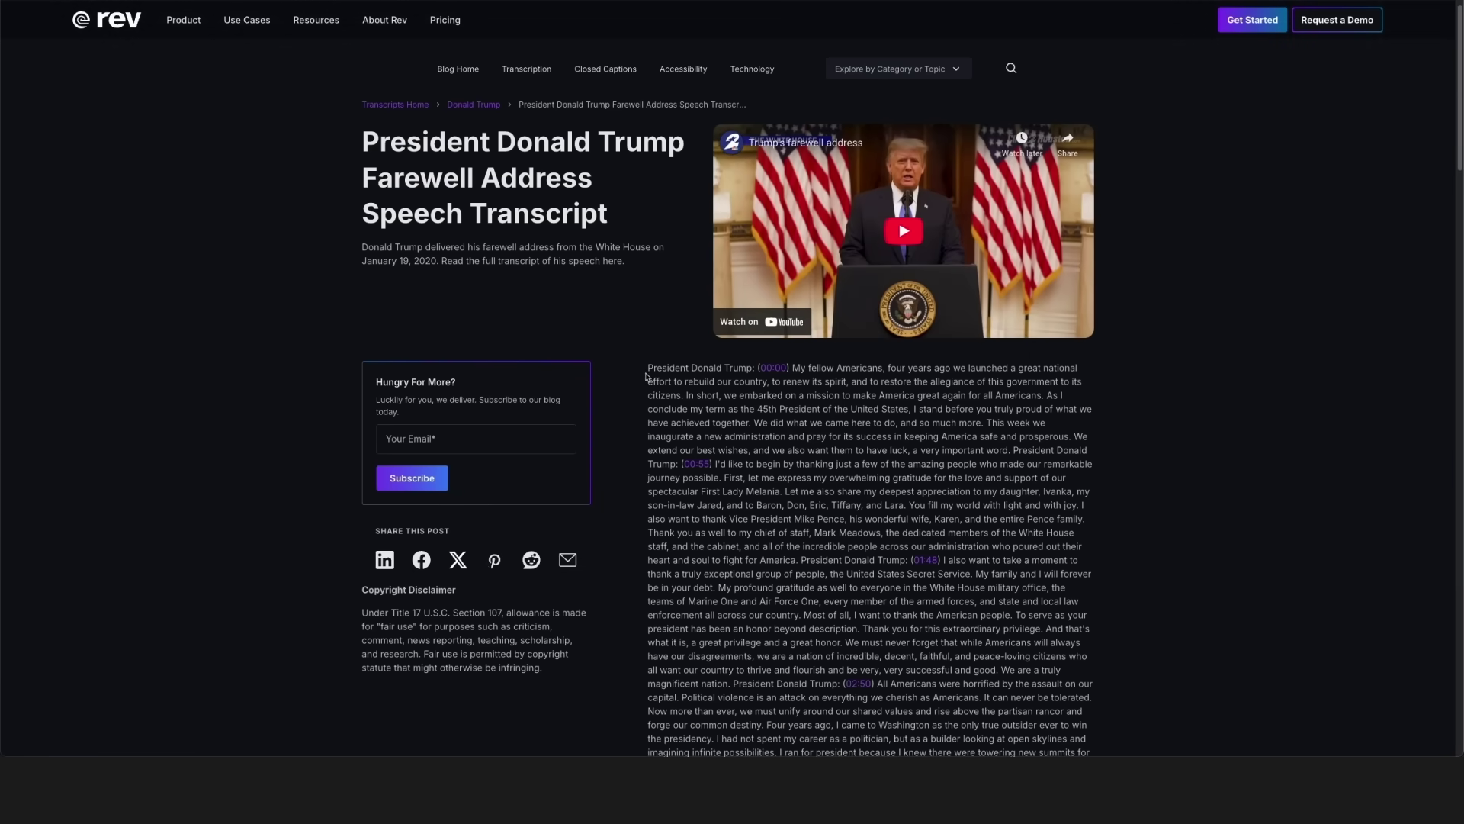
scroll(882, 367, "down", 20)
left_click_drag(649, 370, 890, 366)
right_click(828, 299)
left_click(847, 331)
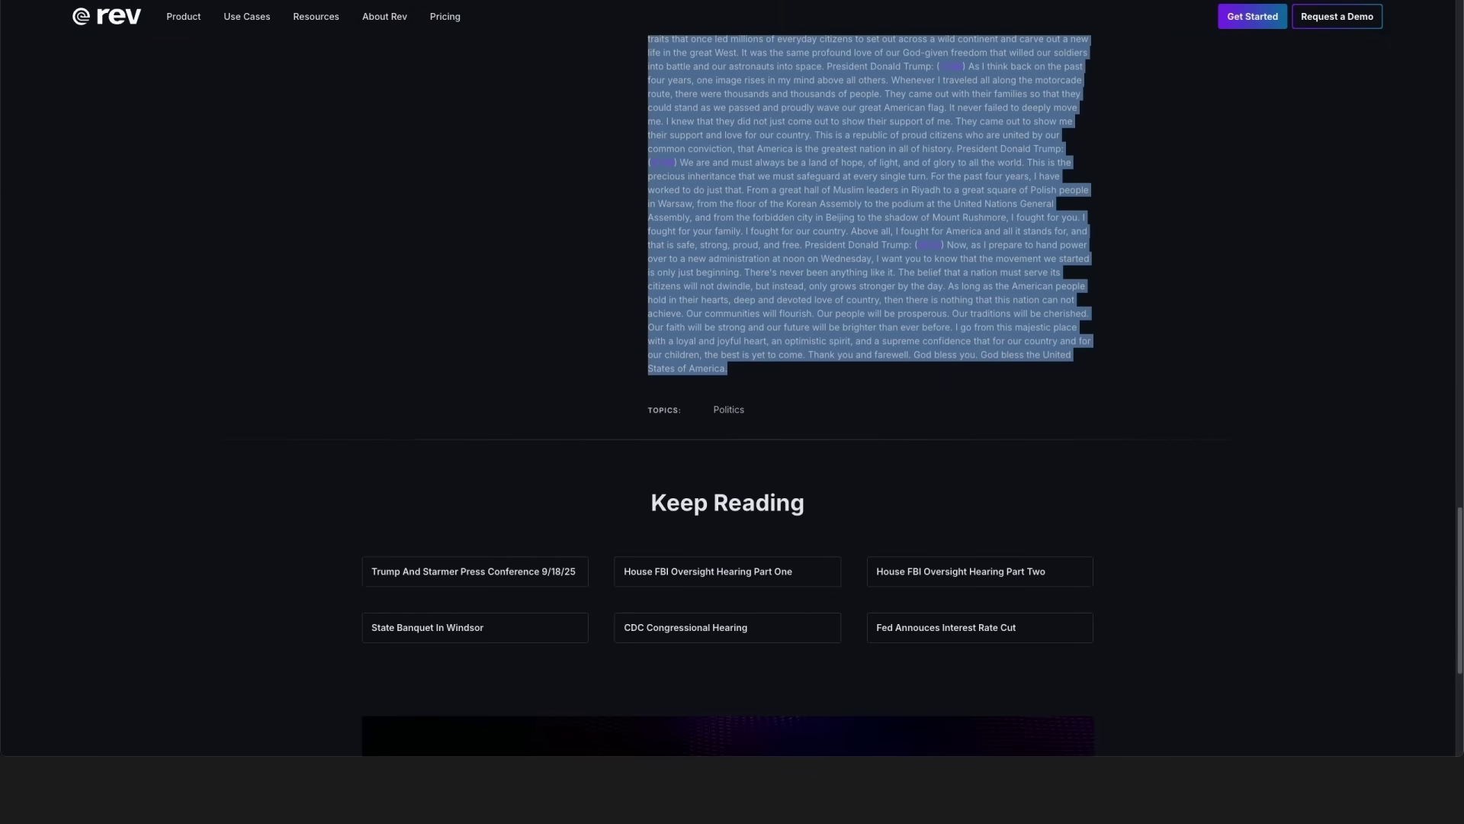
Paste the transcript into the detector's text box and analyze it with AI
right_click(592, 422)
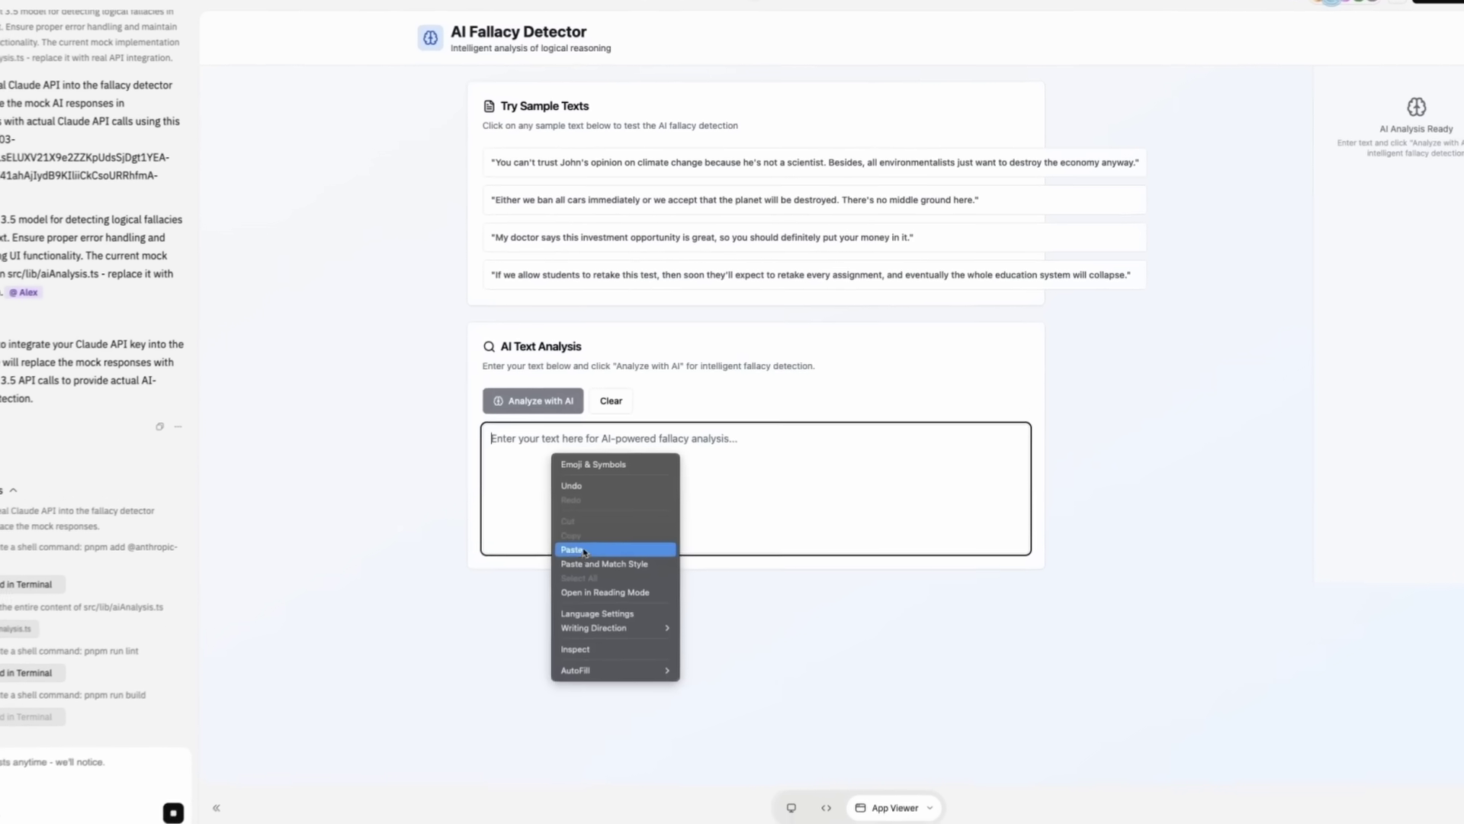
left_click(621, 513)
left_click(582, 379)
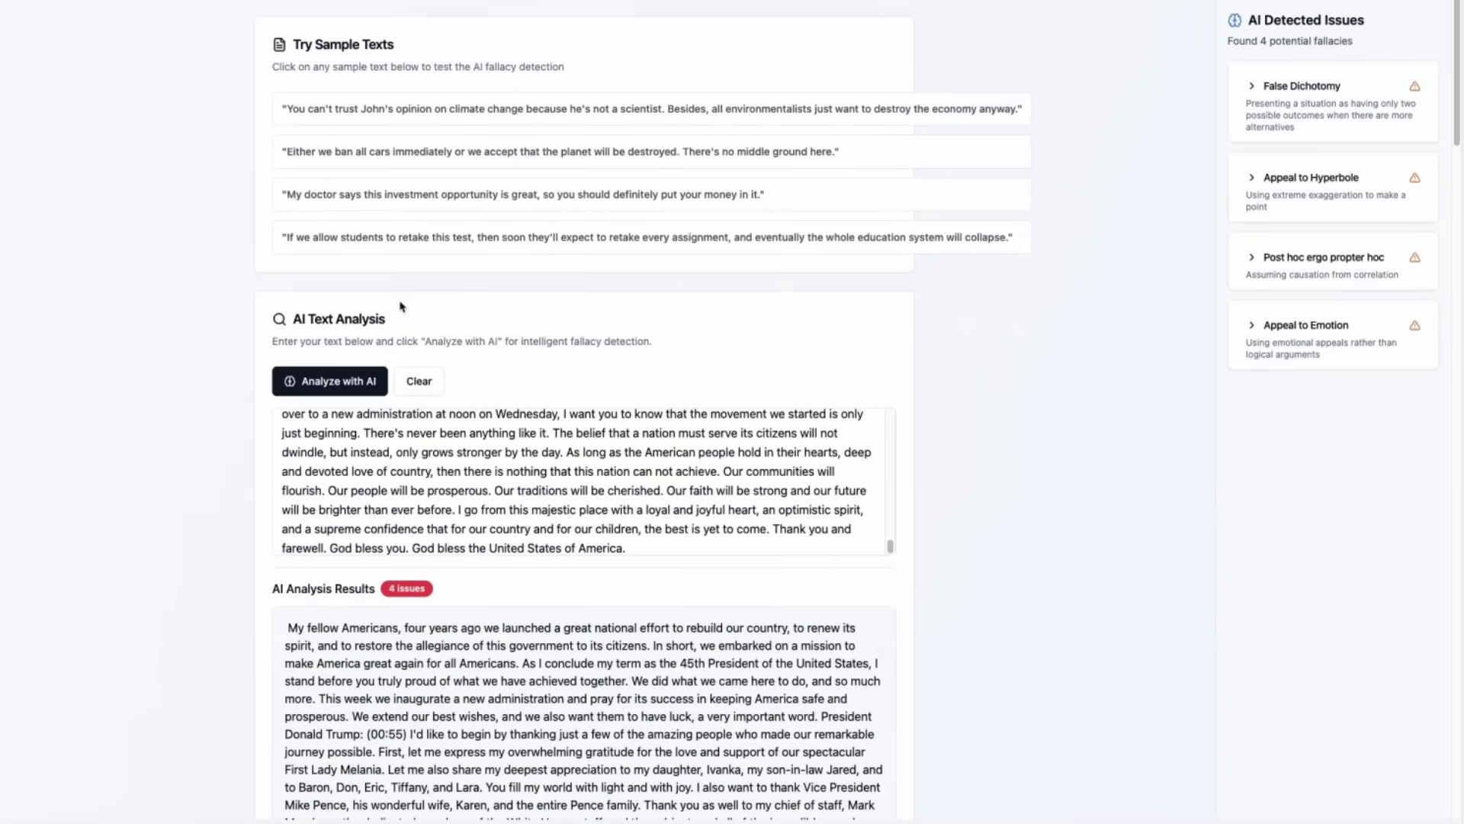
Scroll through the four flagged fallacies and expand, then collapse, the Post hoc ergo propter hoc card
scroll(1112, 485, "down", 10)
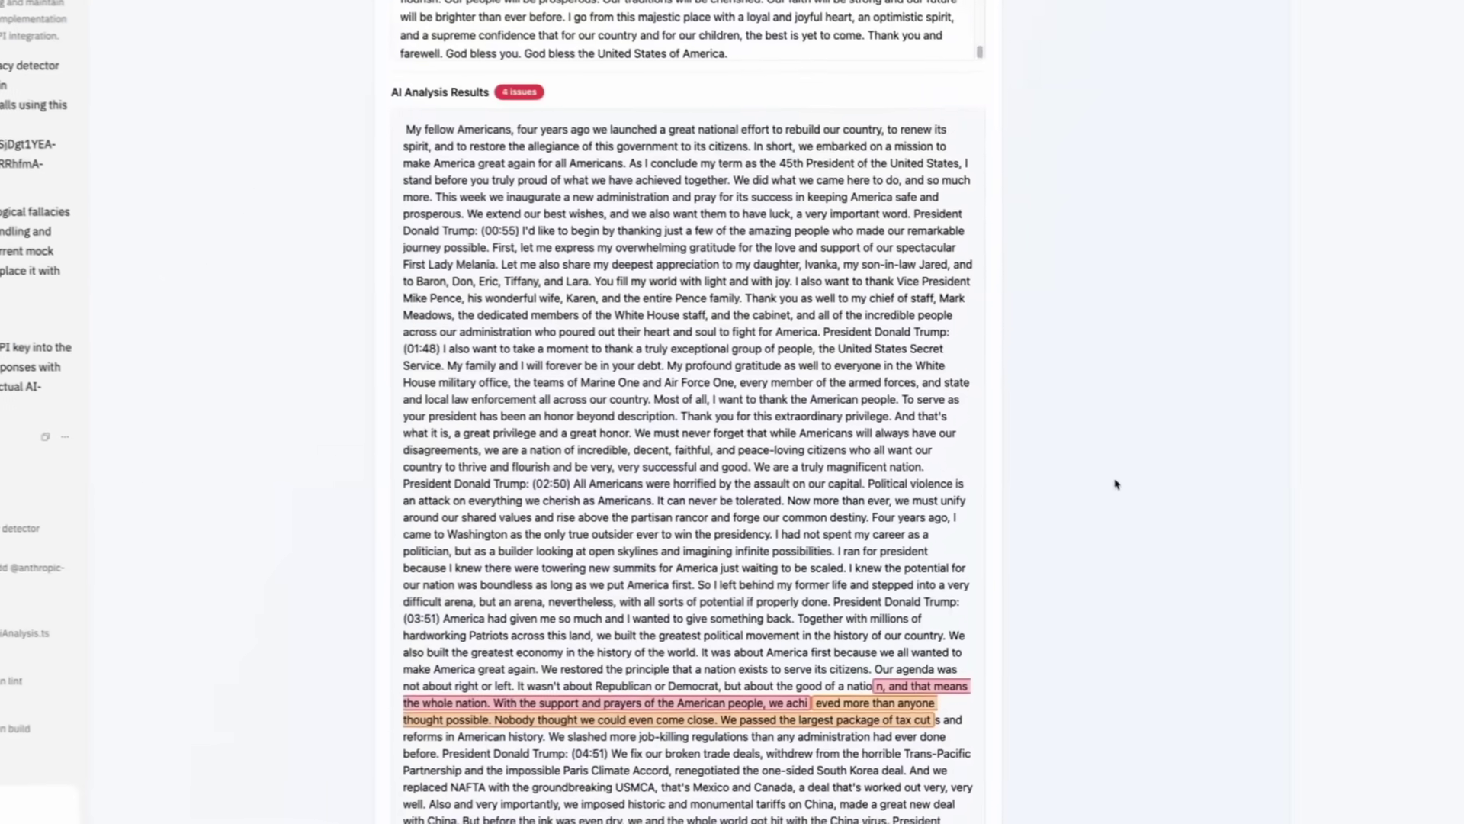
scroll(1104, 474, "down", 20)
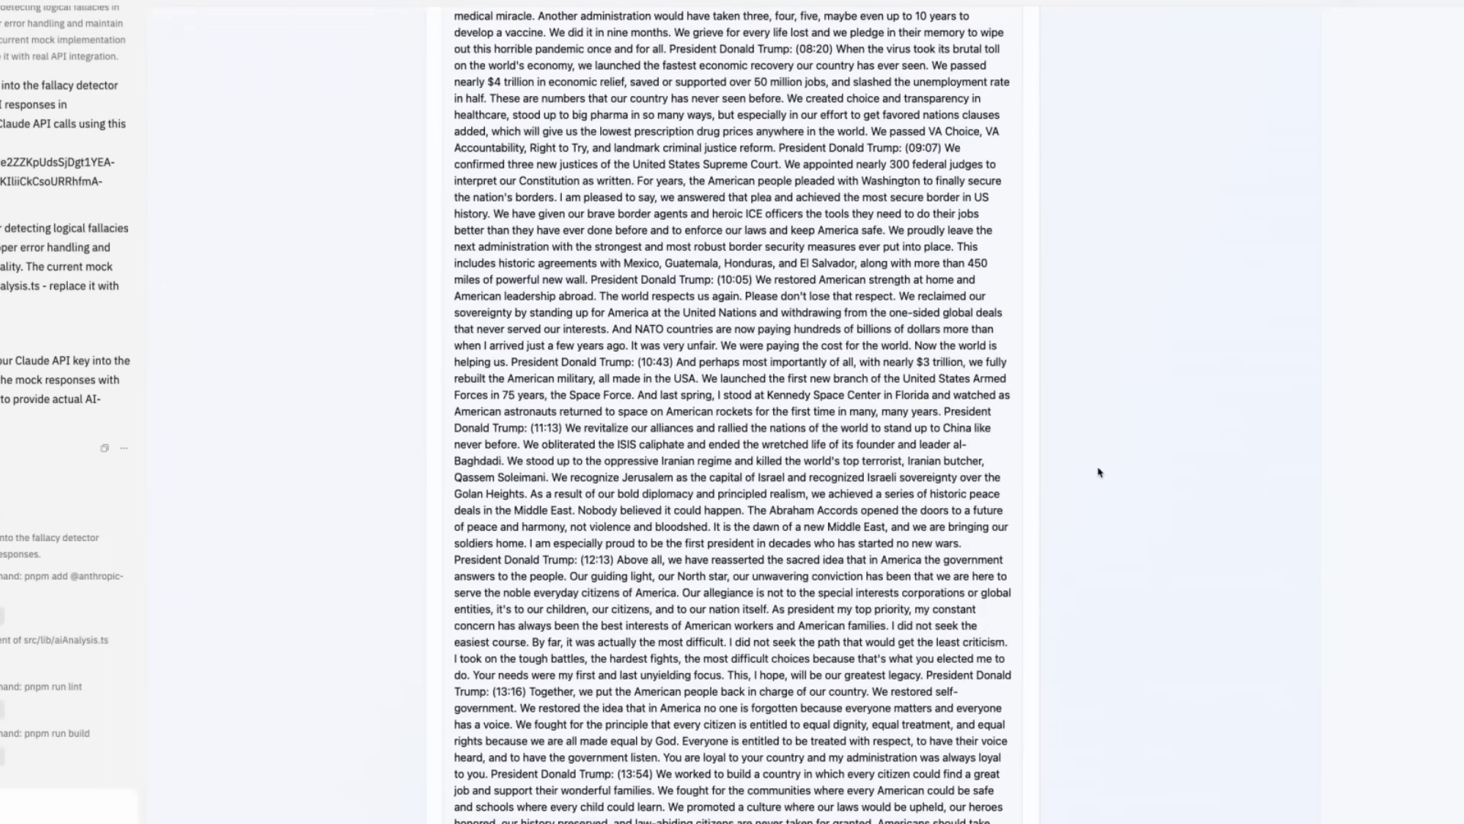
scroll(1100, 473, "down", 3)
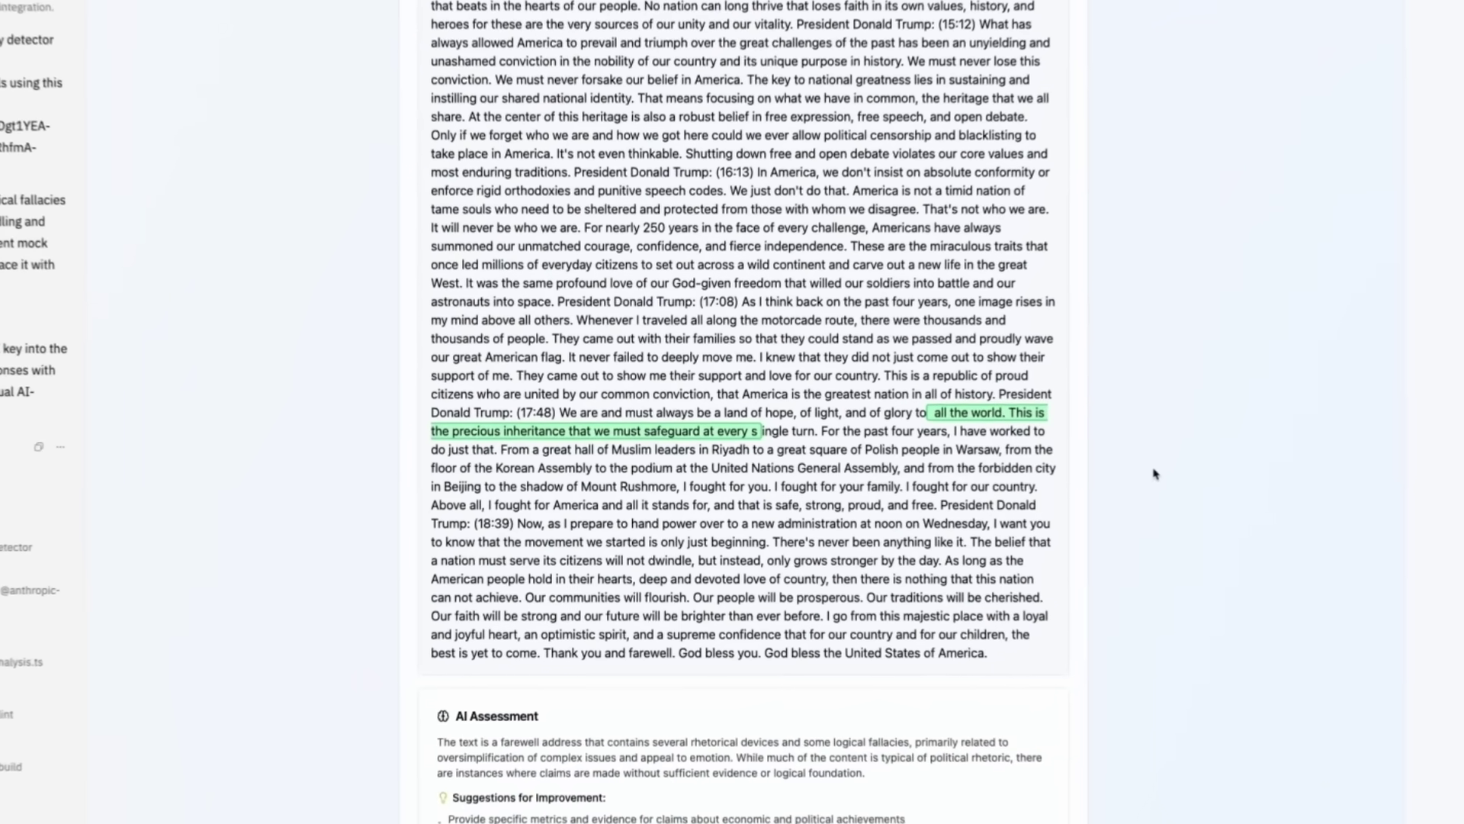
scroll(1003, 416, "up", 20)
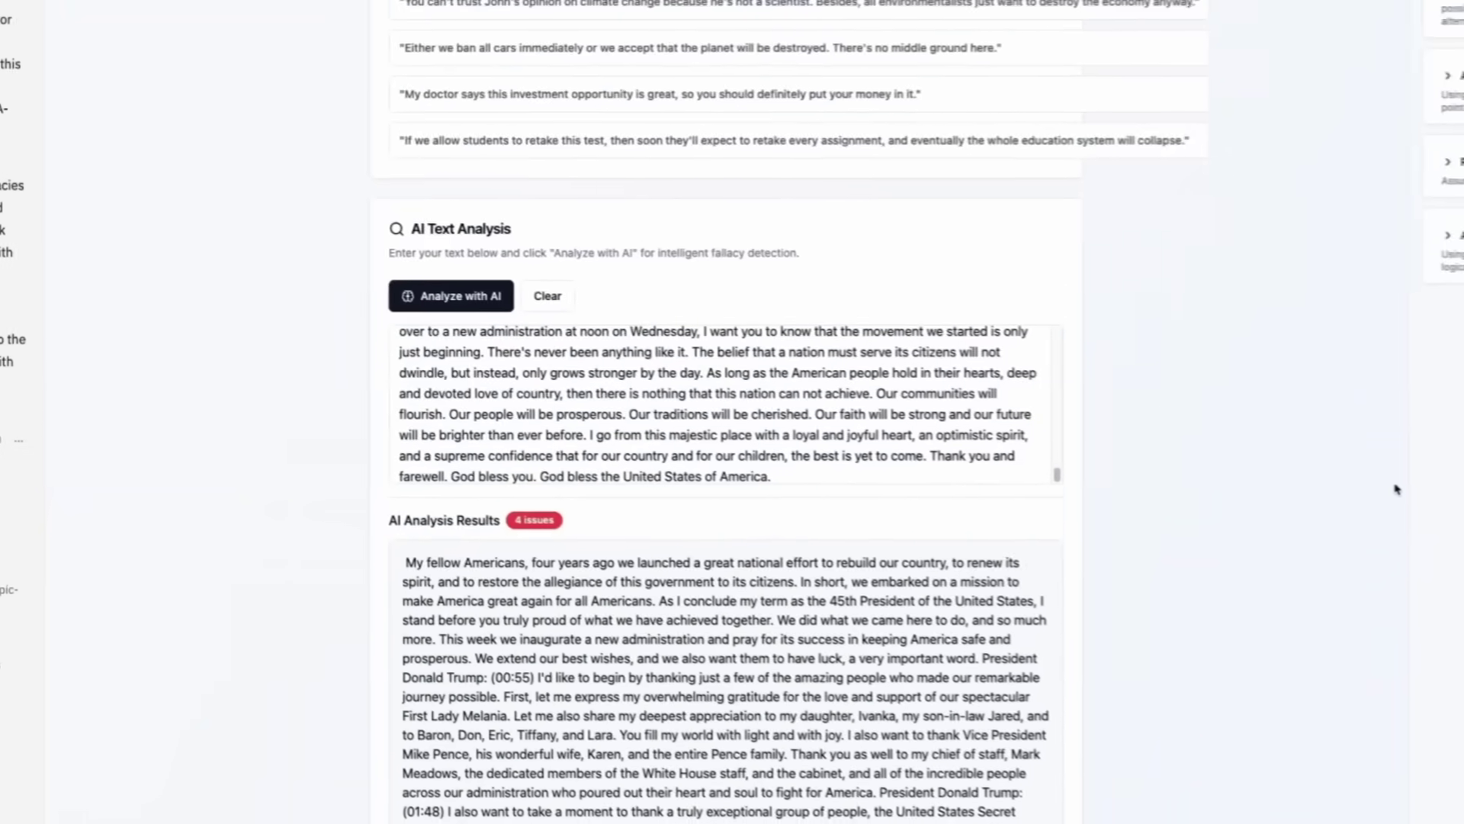
scroll(1237, 279, "up", 1)
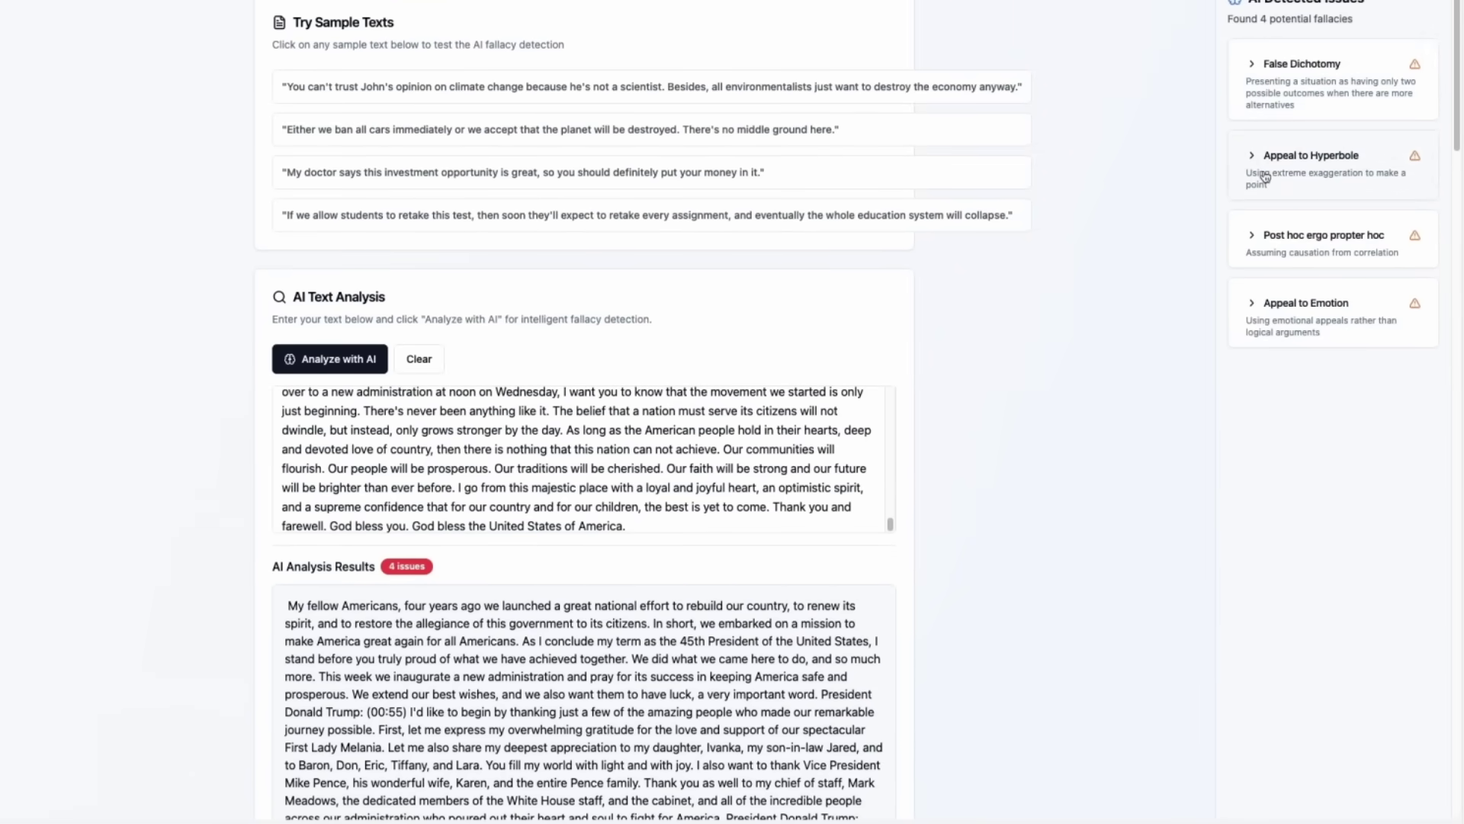
left_click(1259, 245)
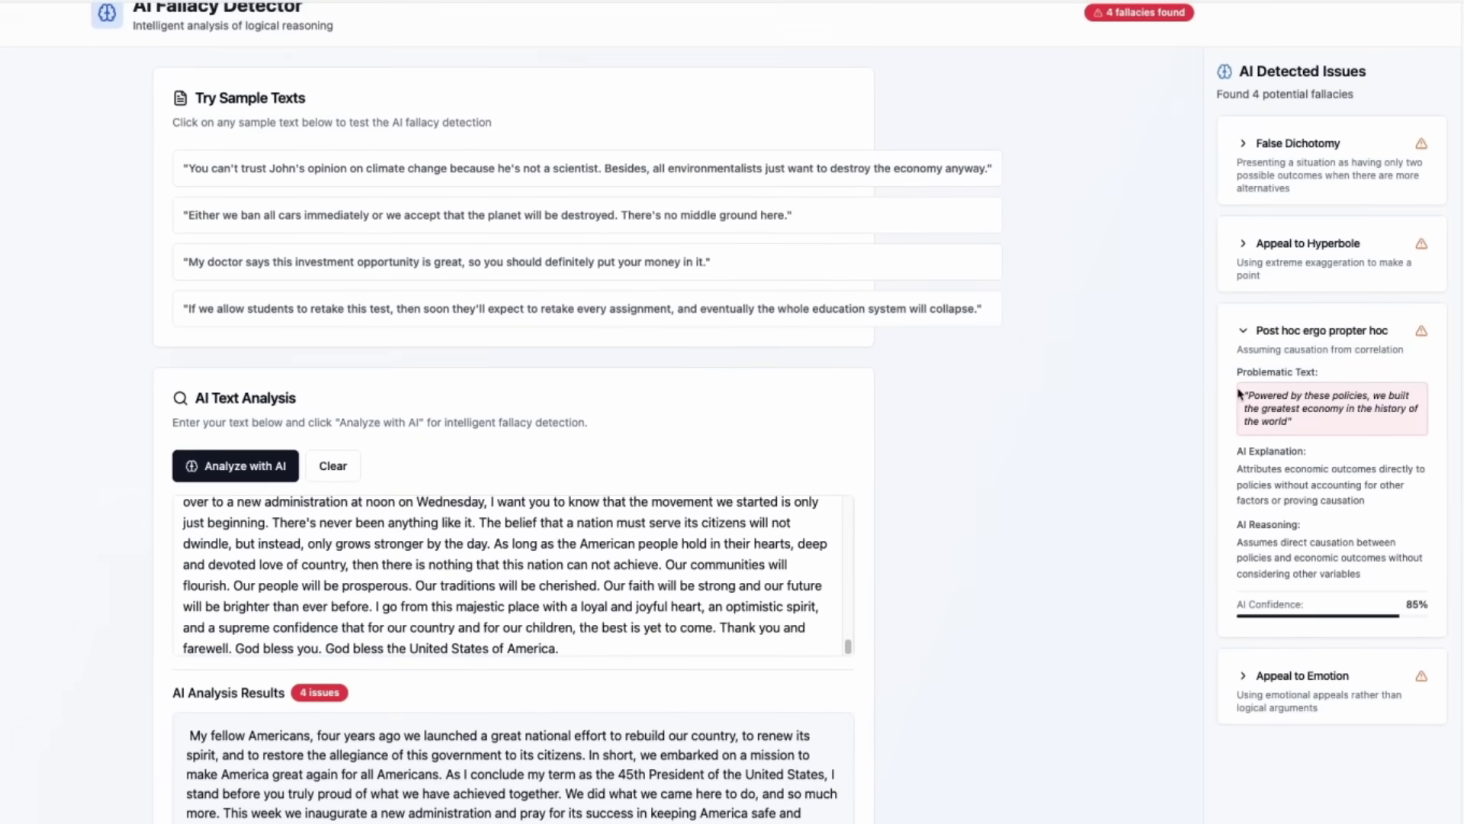
left_click(1246, 333)
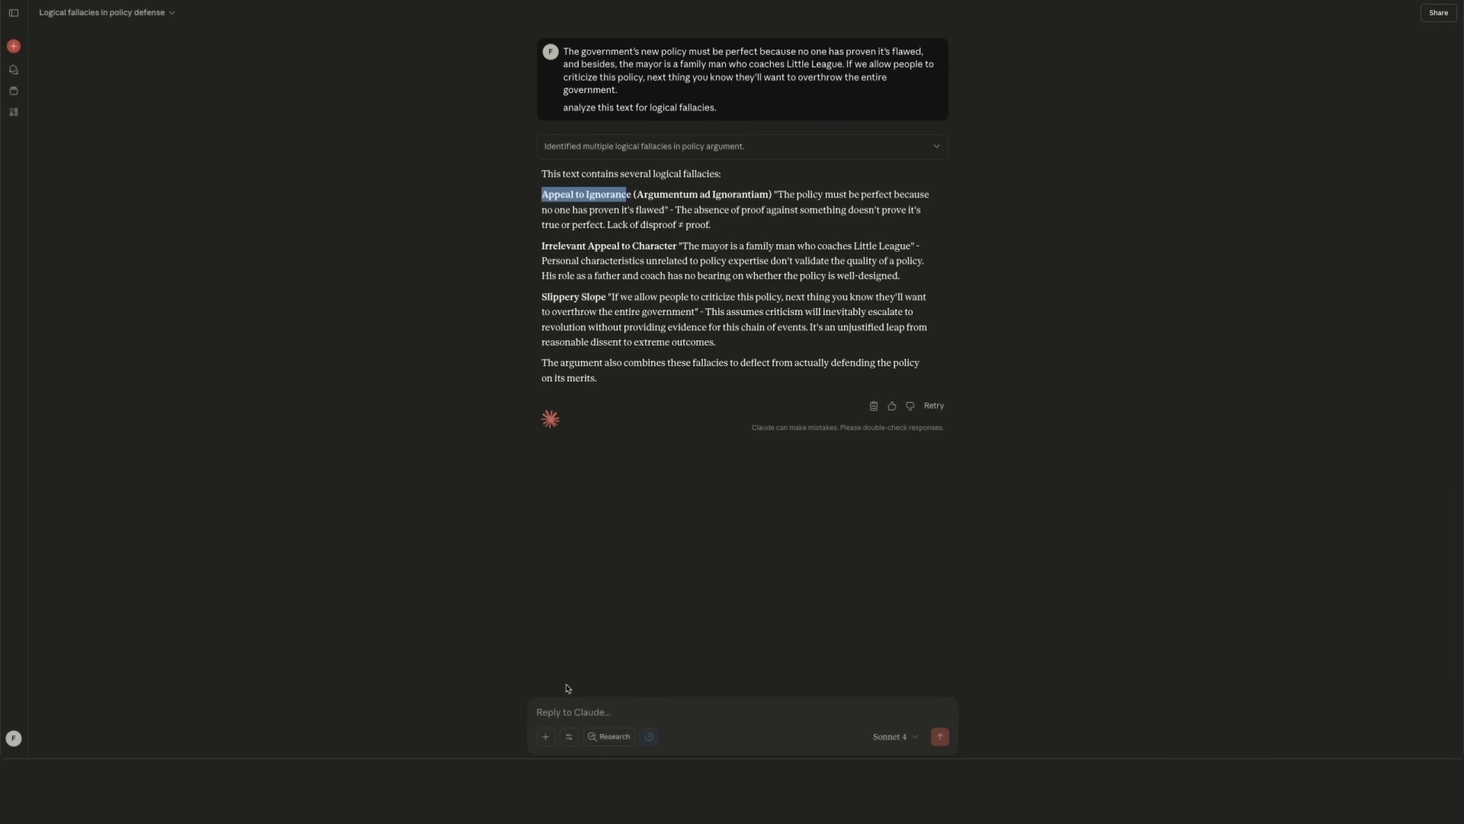
Paste the speech into Claude's reply box with the prompt 'now analyze this text for fallacies.'
scroll(549, 732, "down", 2)
right_click(549, 761)
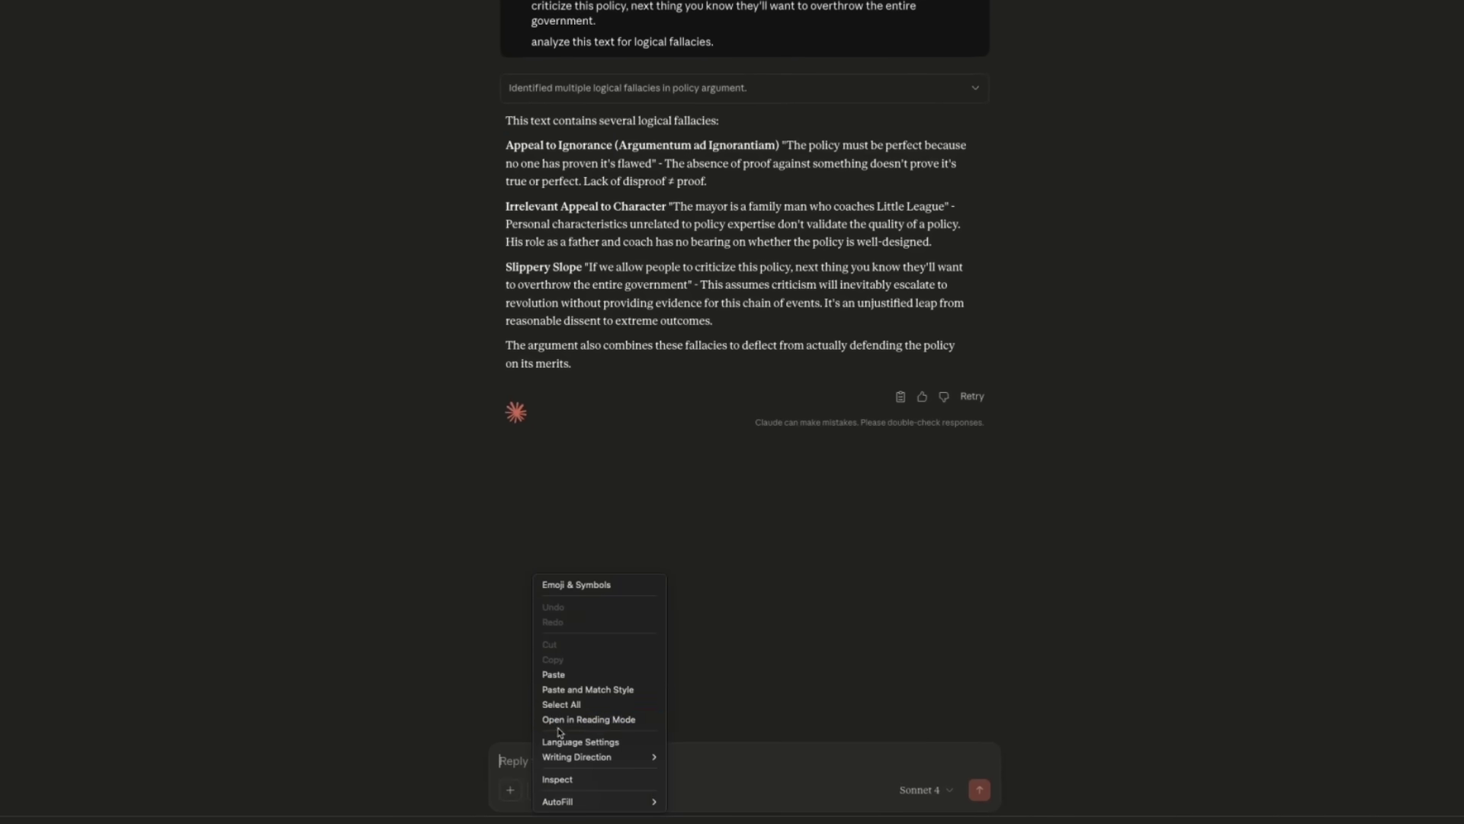
left_click(567, 675)
type("now analyze this")
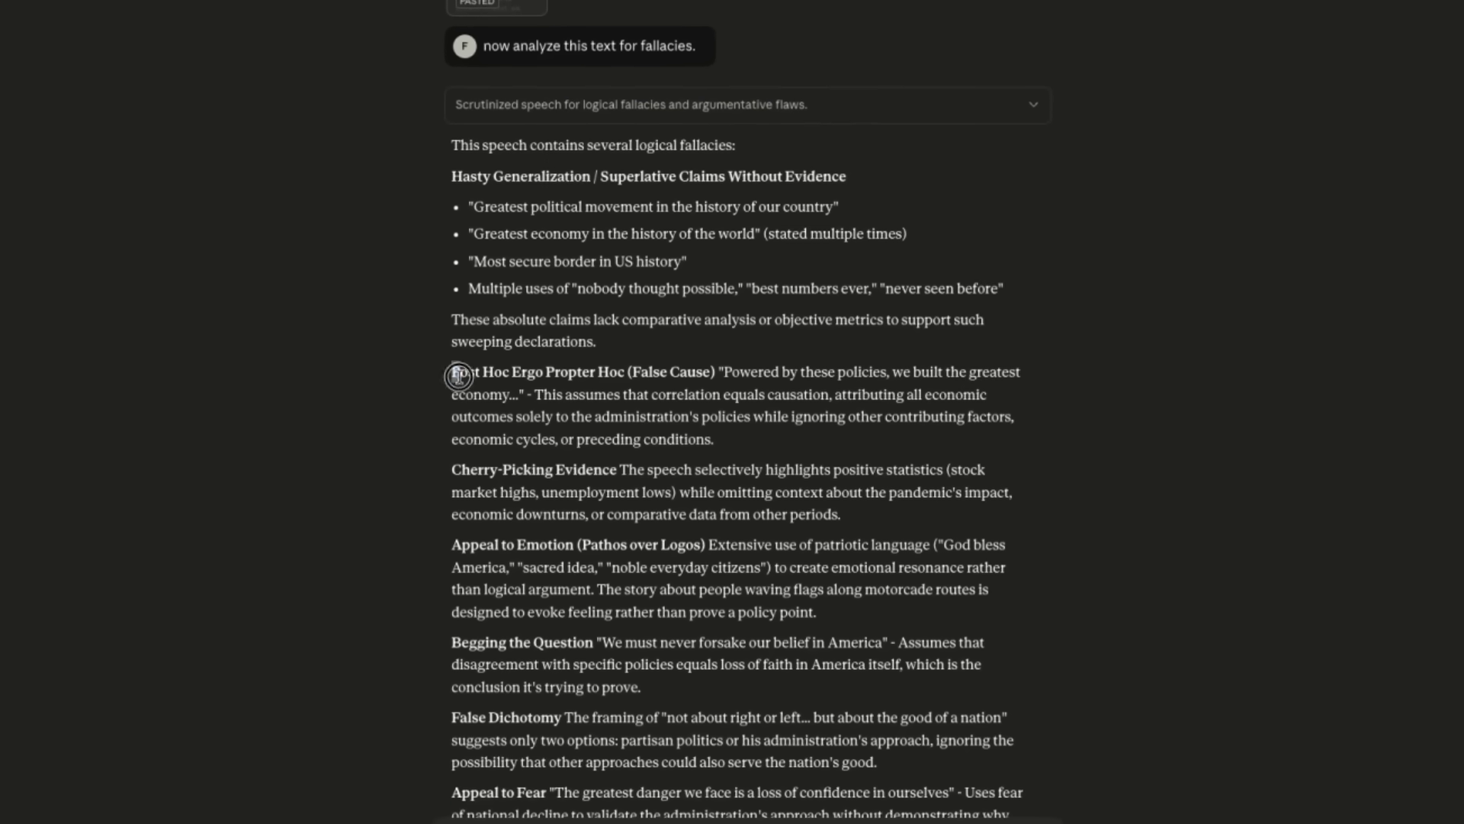
Highlight the Post Hoc Ergo Propter Hoc, Cherry-Picking Evidence and Hasty Generalization headings in the response
left_click_drag(458, 369, 669, 357)
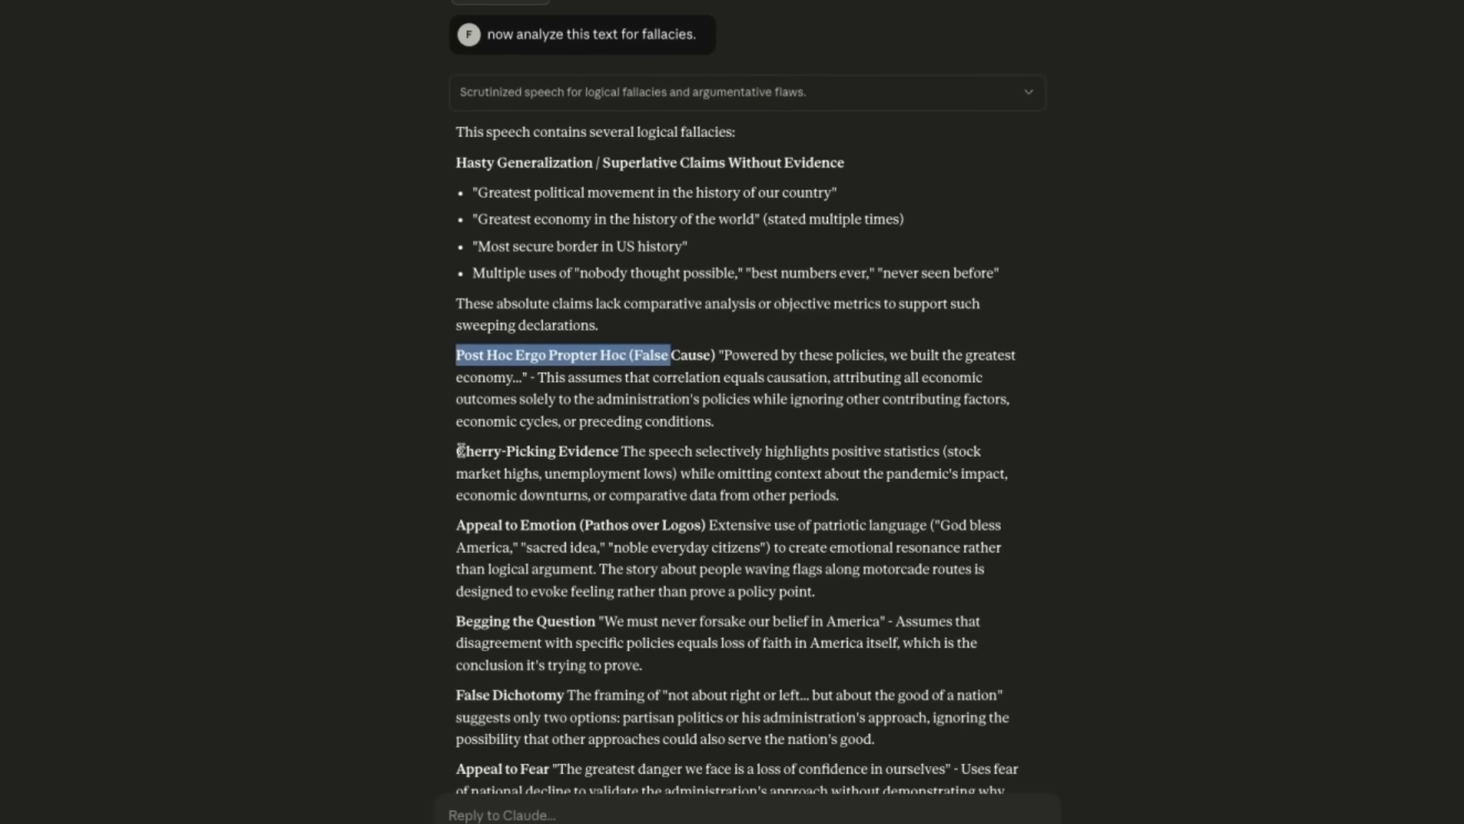
left_click_drag(466, 450, 619, 462)
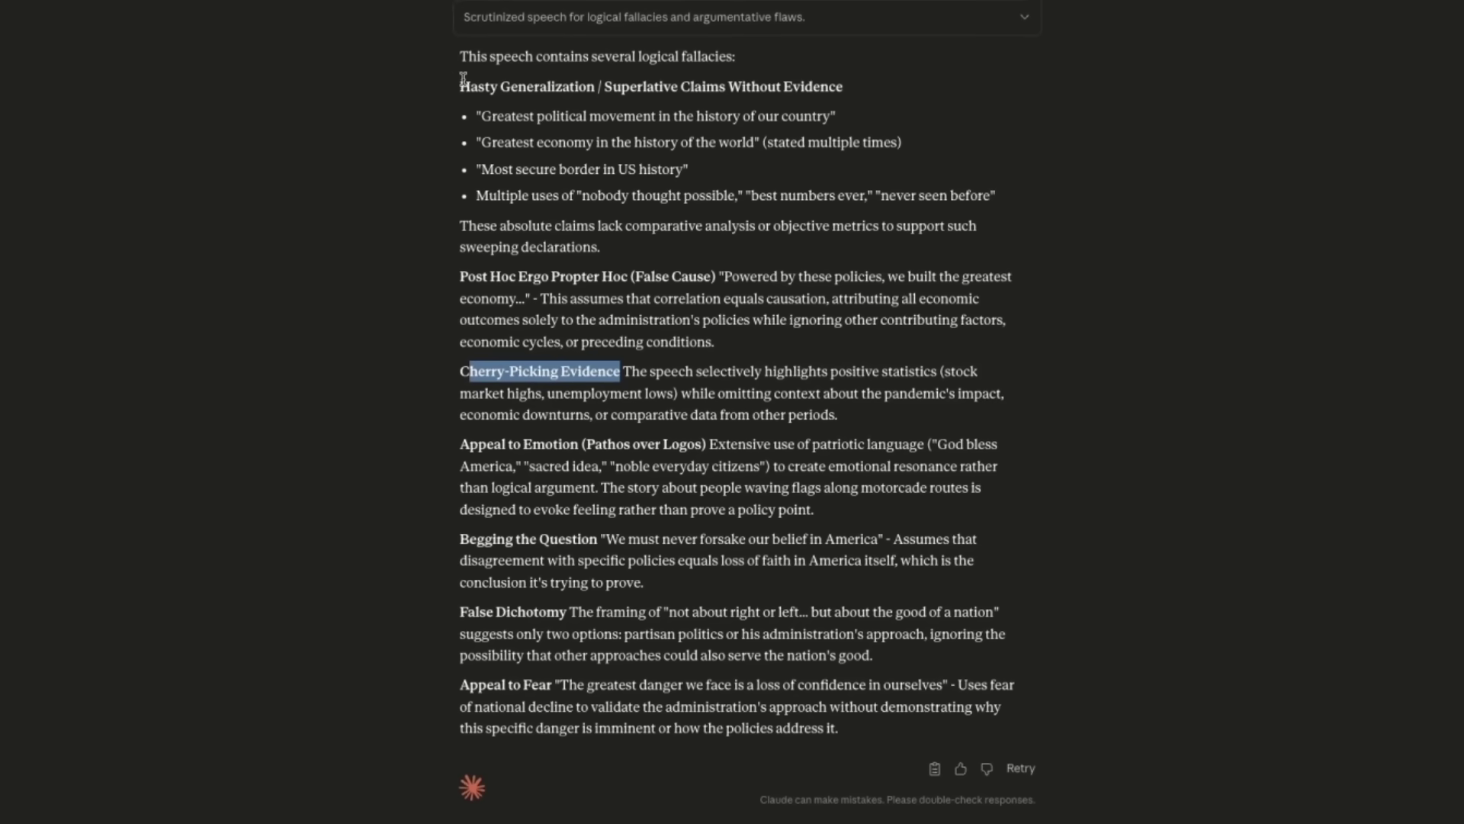
left_click_drag(462, 89, 498, 89)
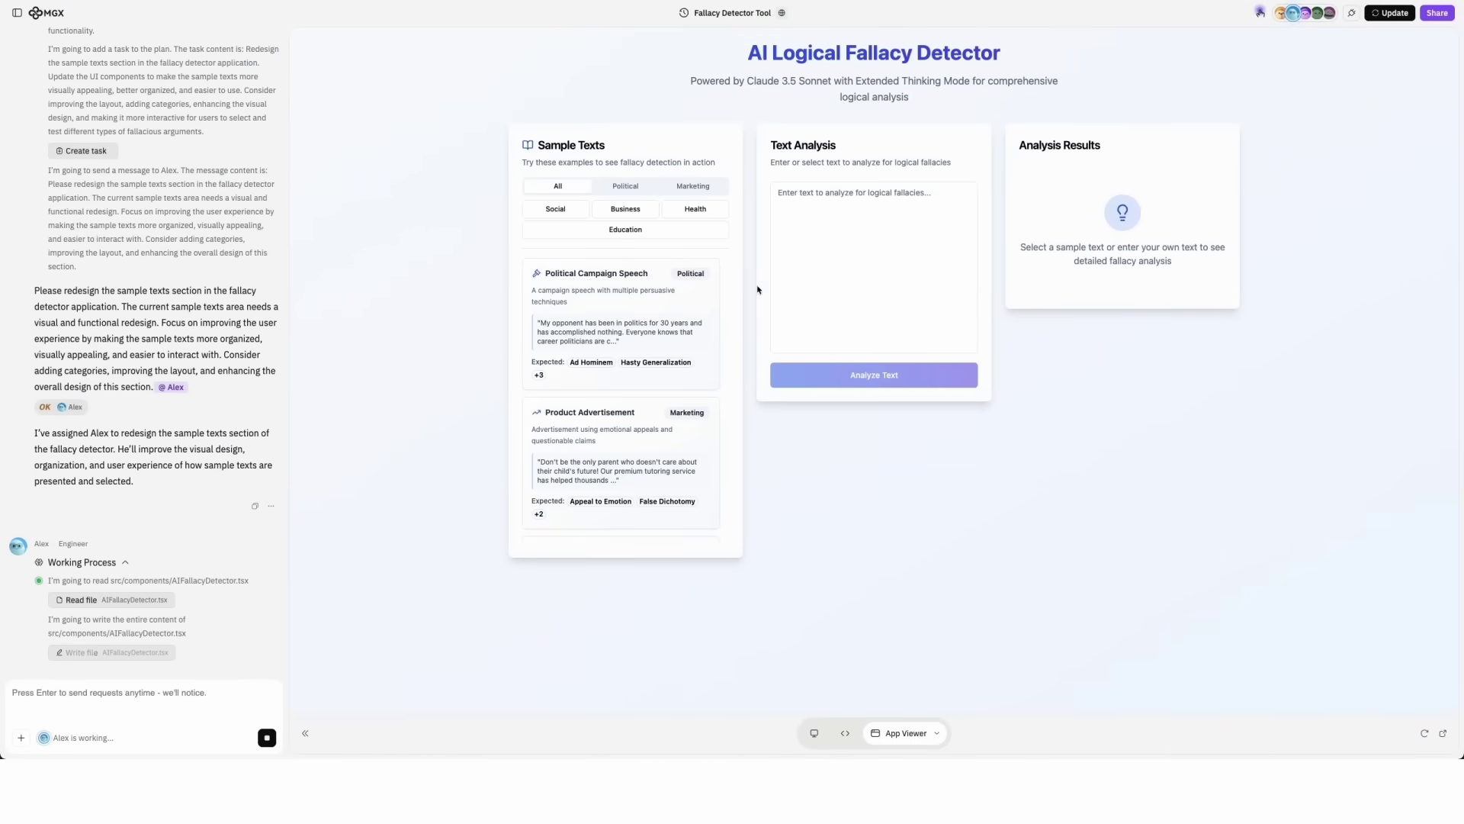
Browse the Social, Business, Health and Education sample filters, then analyze the Educational Policy Argument
left_click(556, 208)
left_click(633, 207)
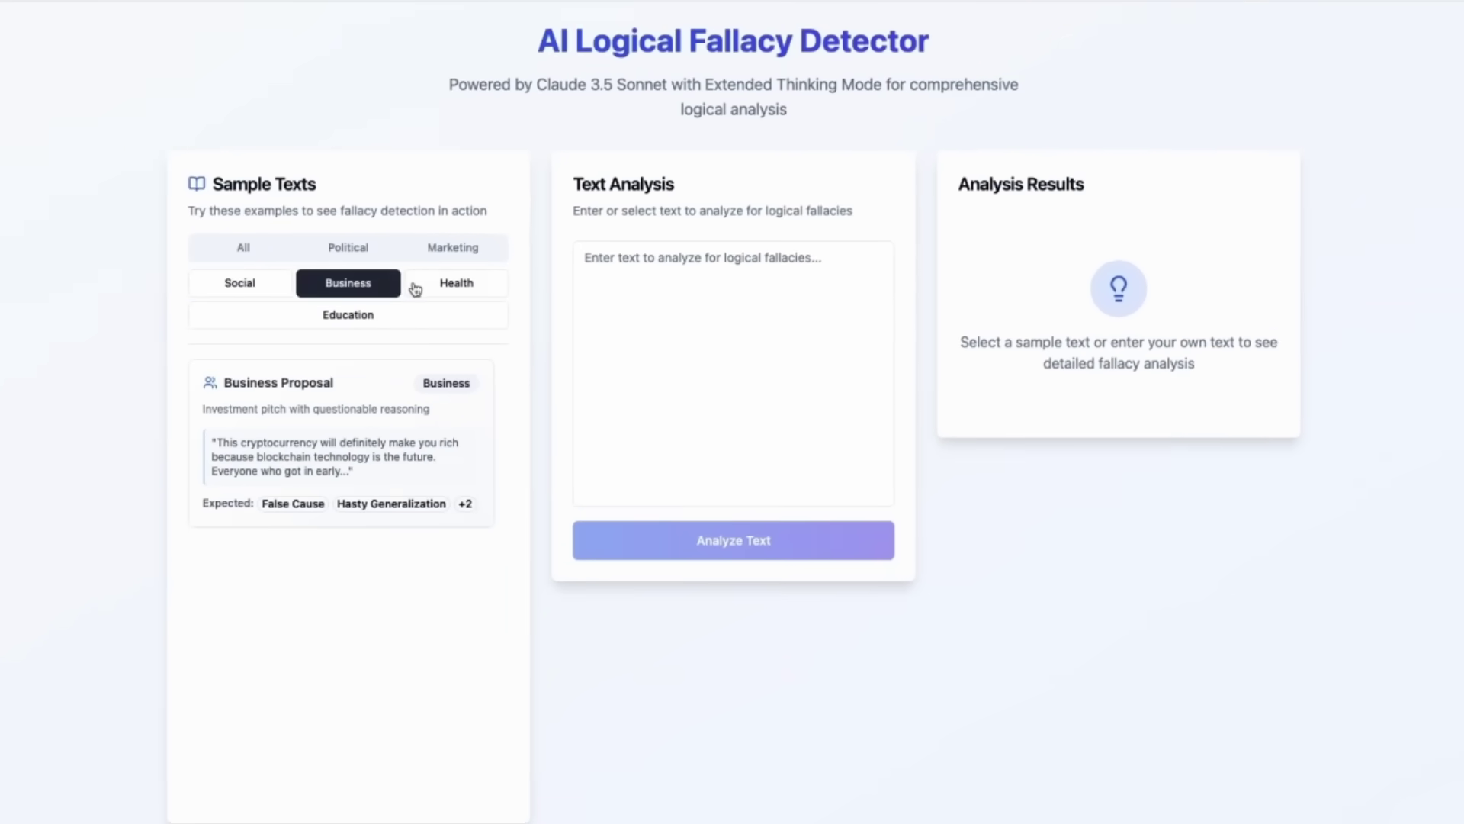
left_click(418, 286)
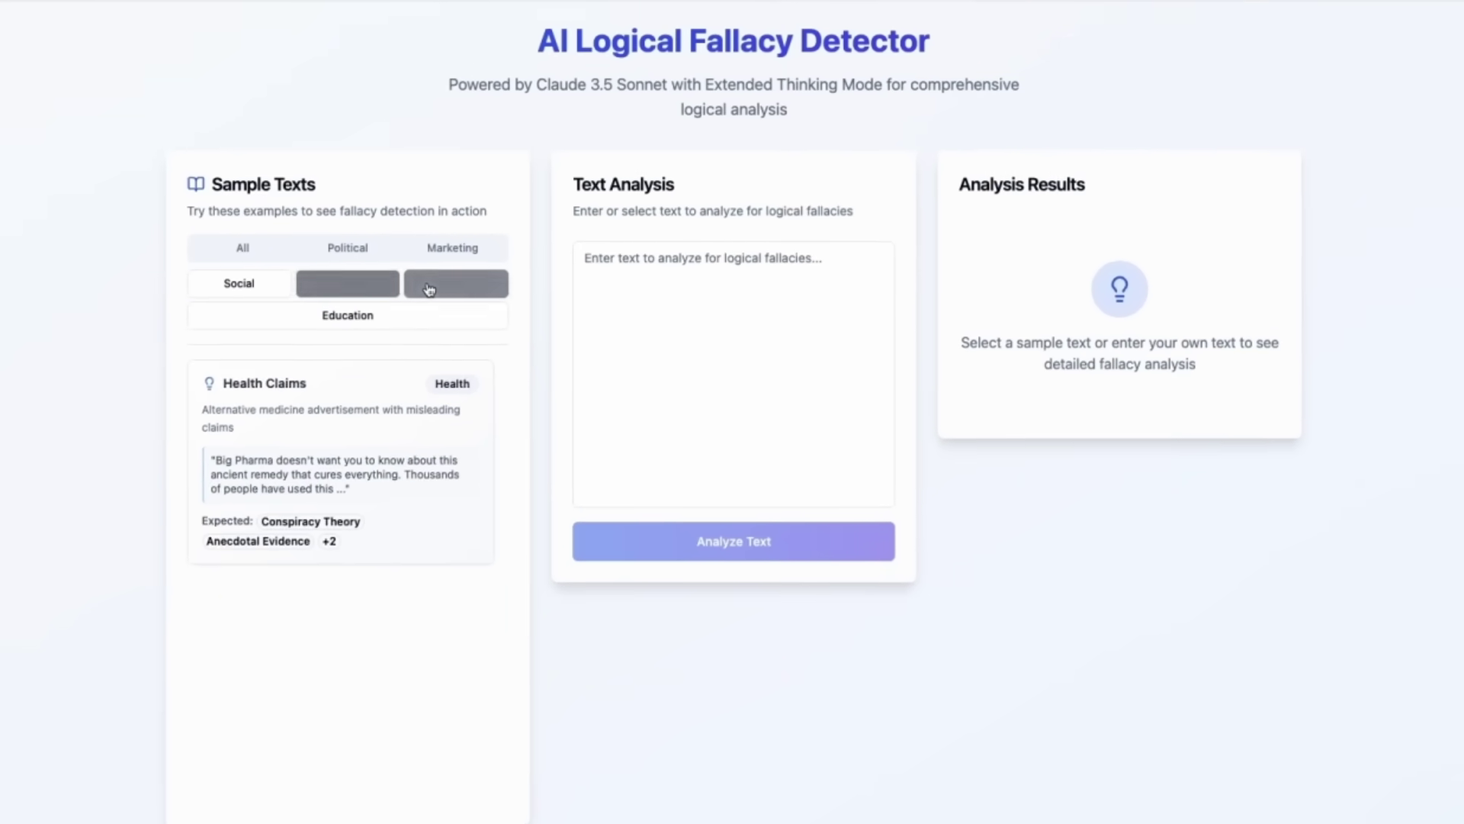
left_click(364, 320)
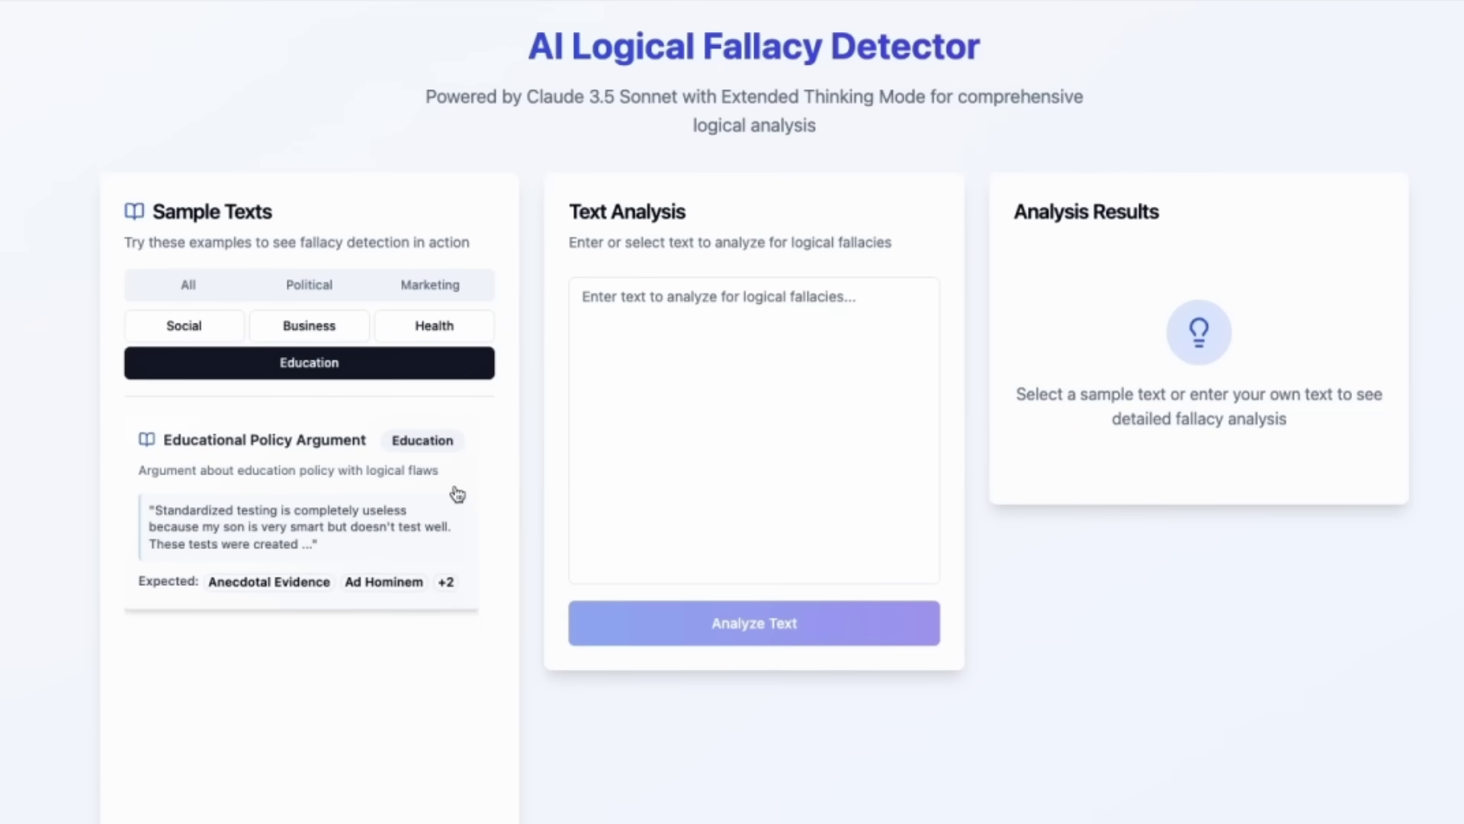
left_click(436, 517)
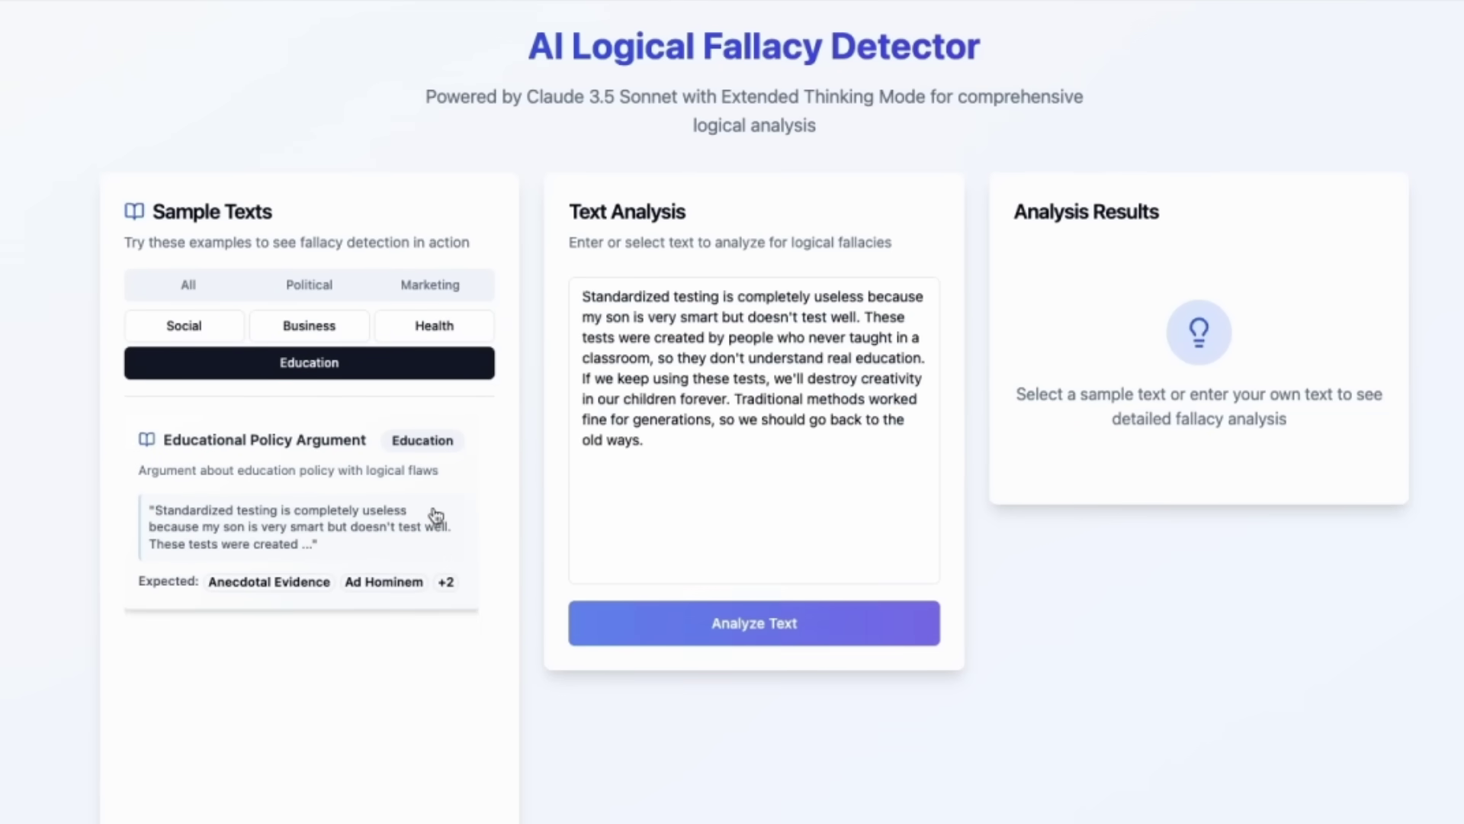
left_click(747, 623)
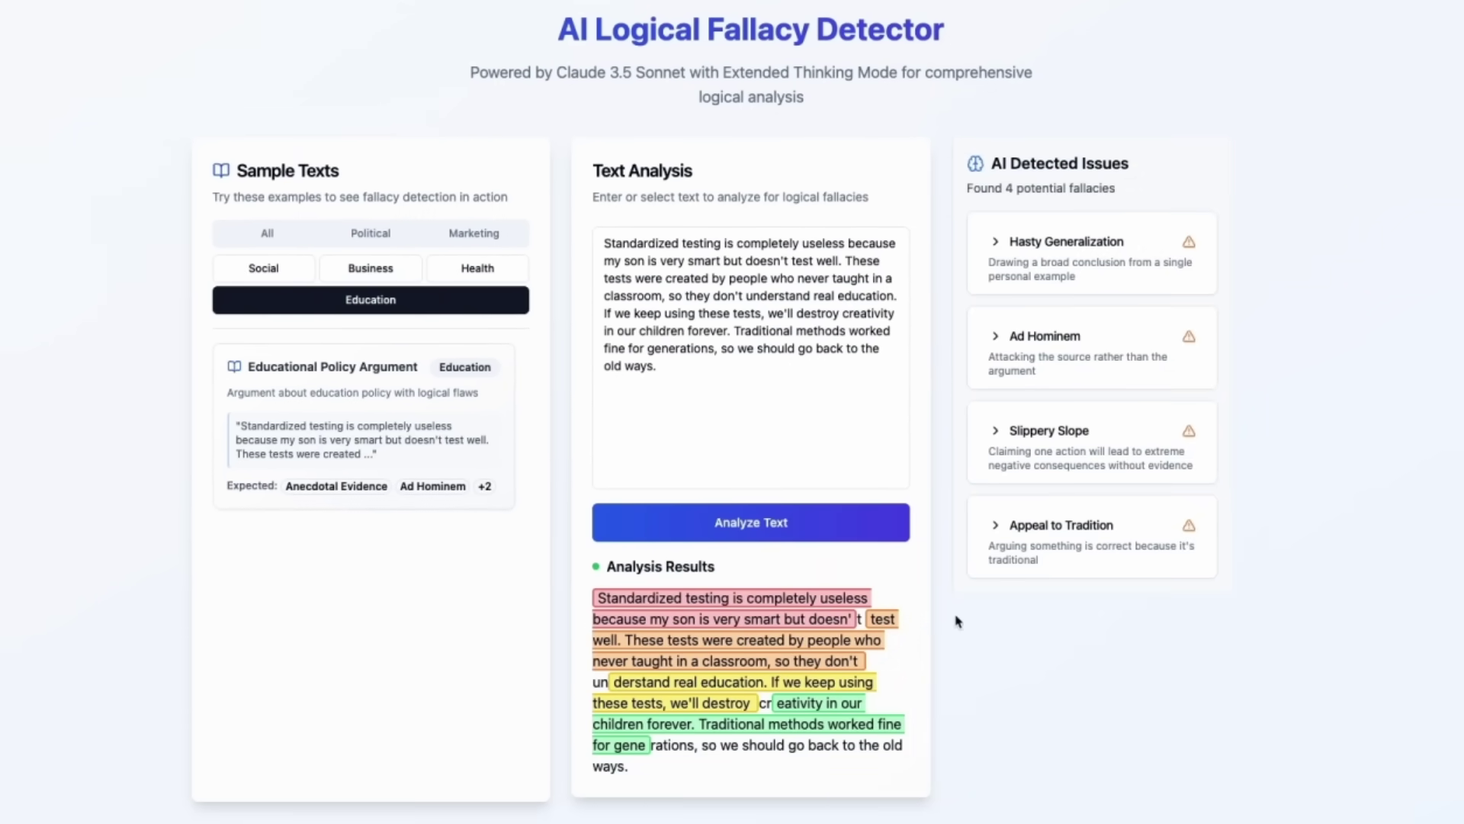
Expand the Slippery Slope issue, select its quoted problematic text, then collapse it
left_click(1022, 464)
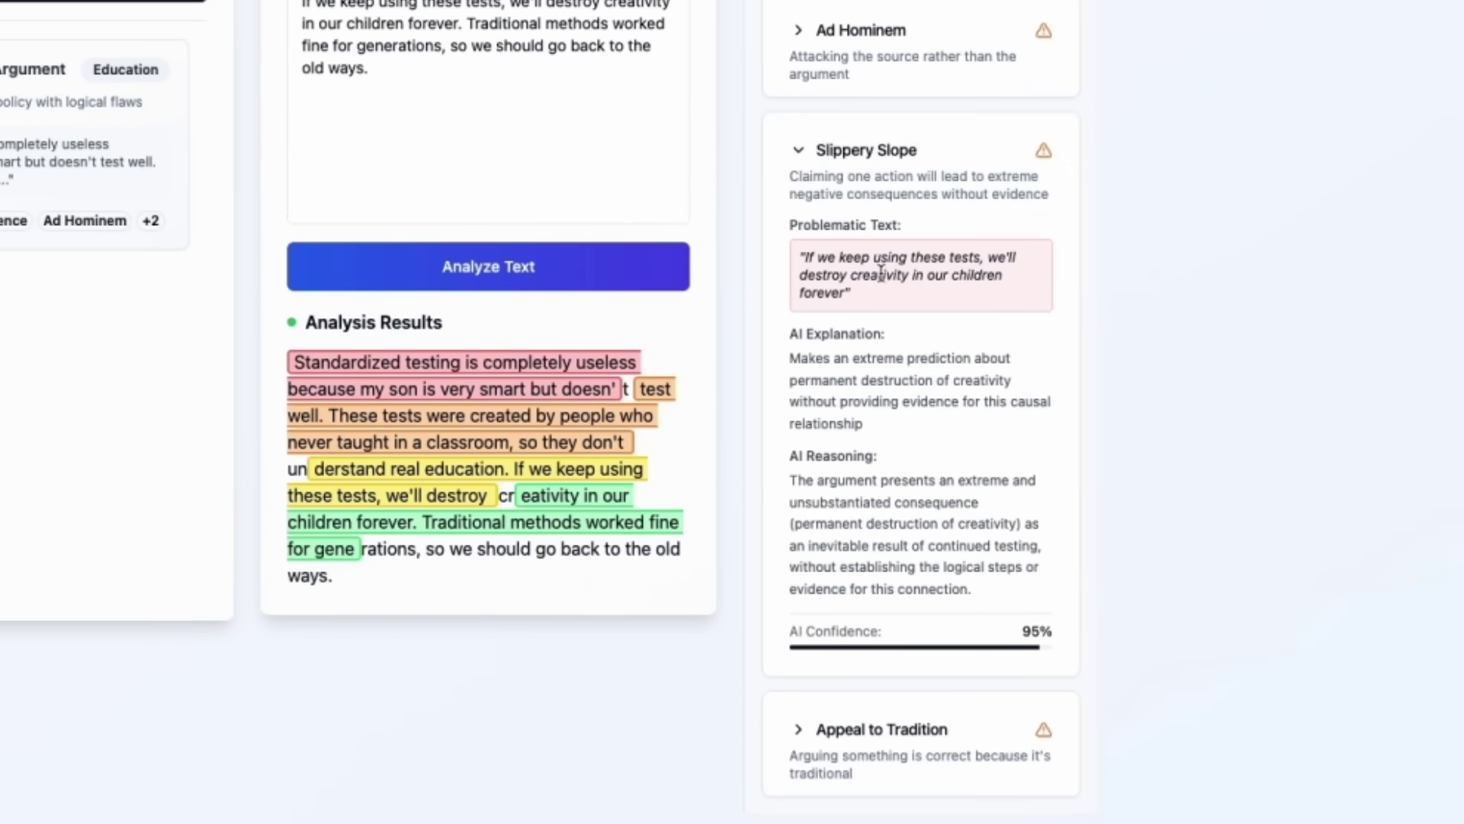
left_click_drag(798, 276, 1040, 303)
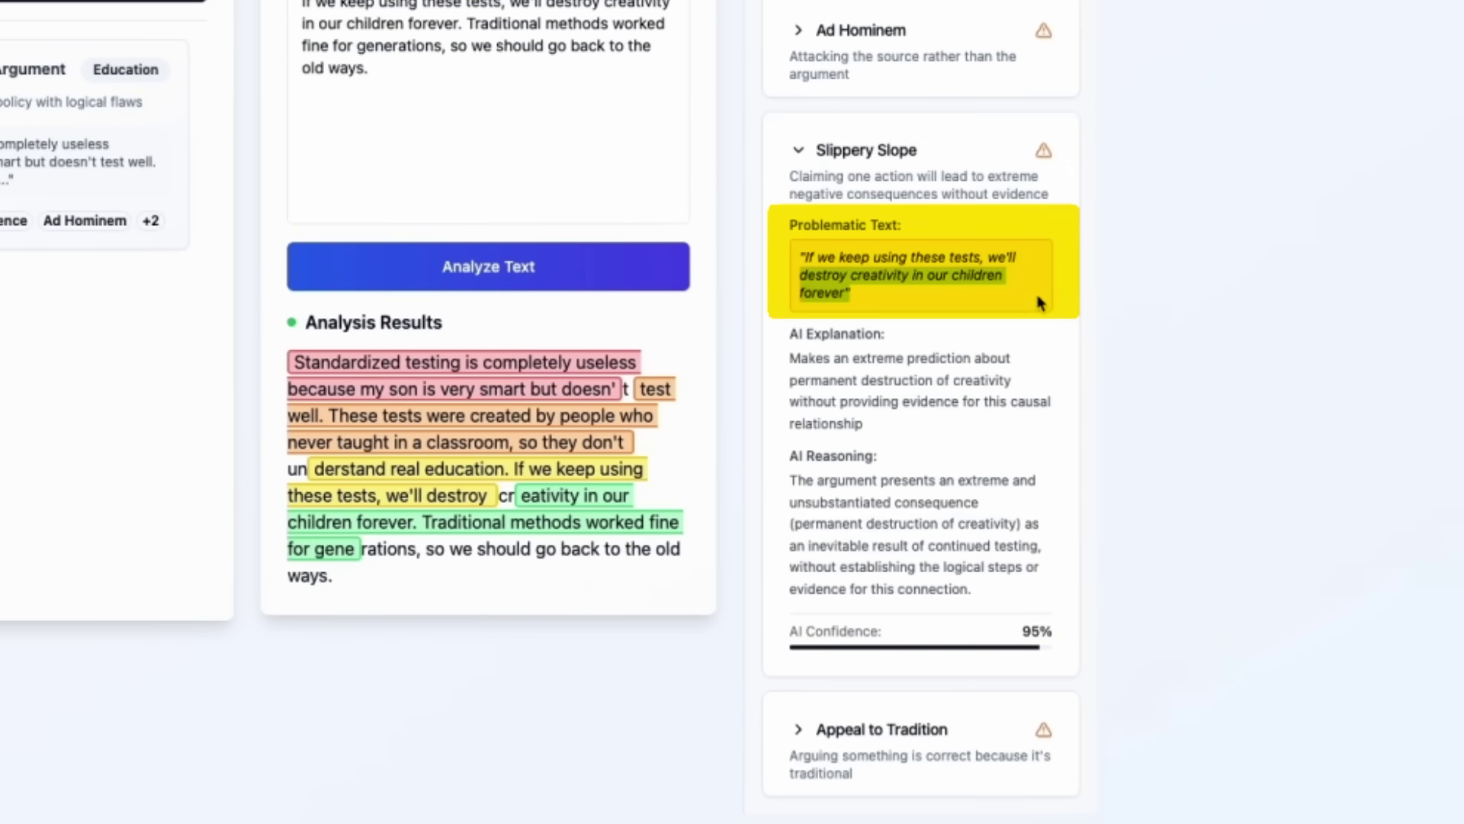
left_click(1028, 297)
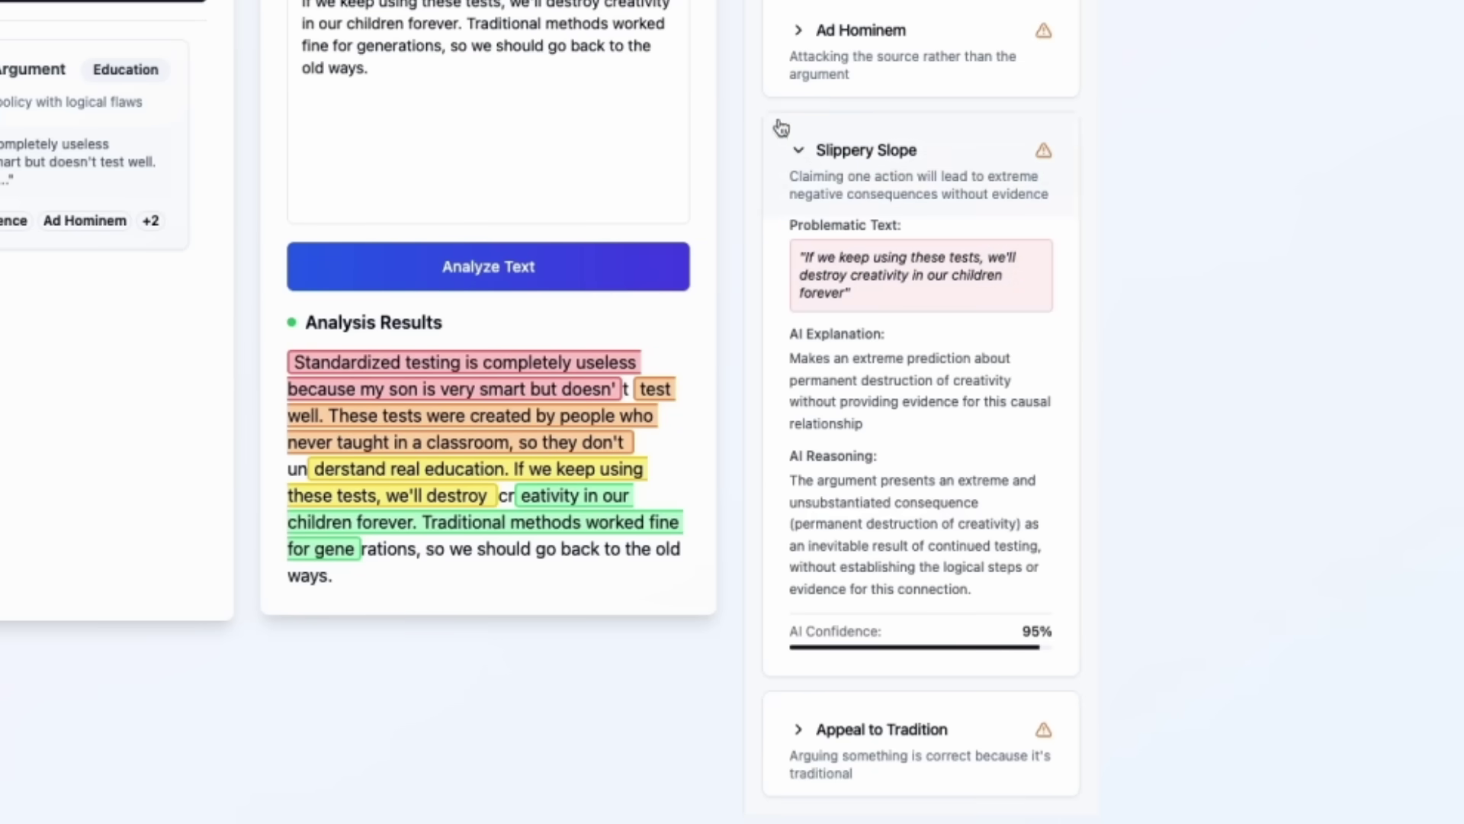
left_click(813, 153)
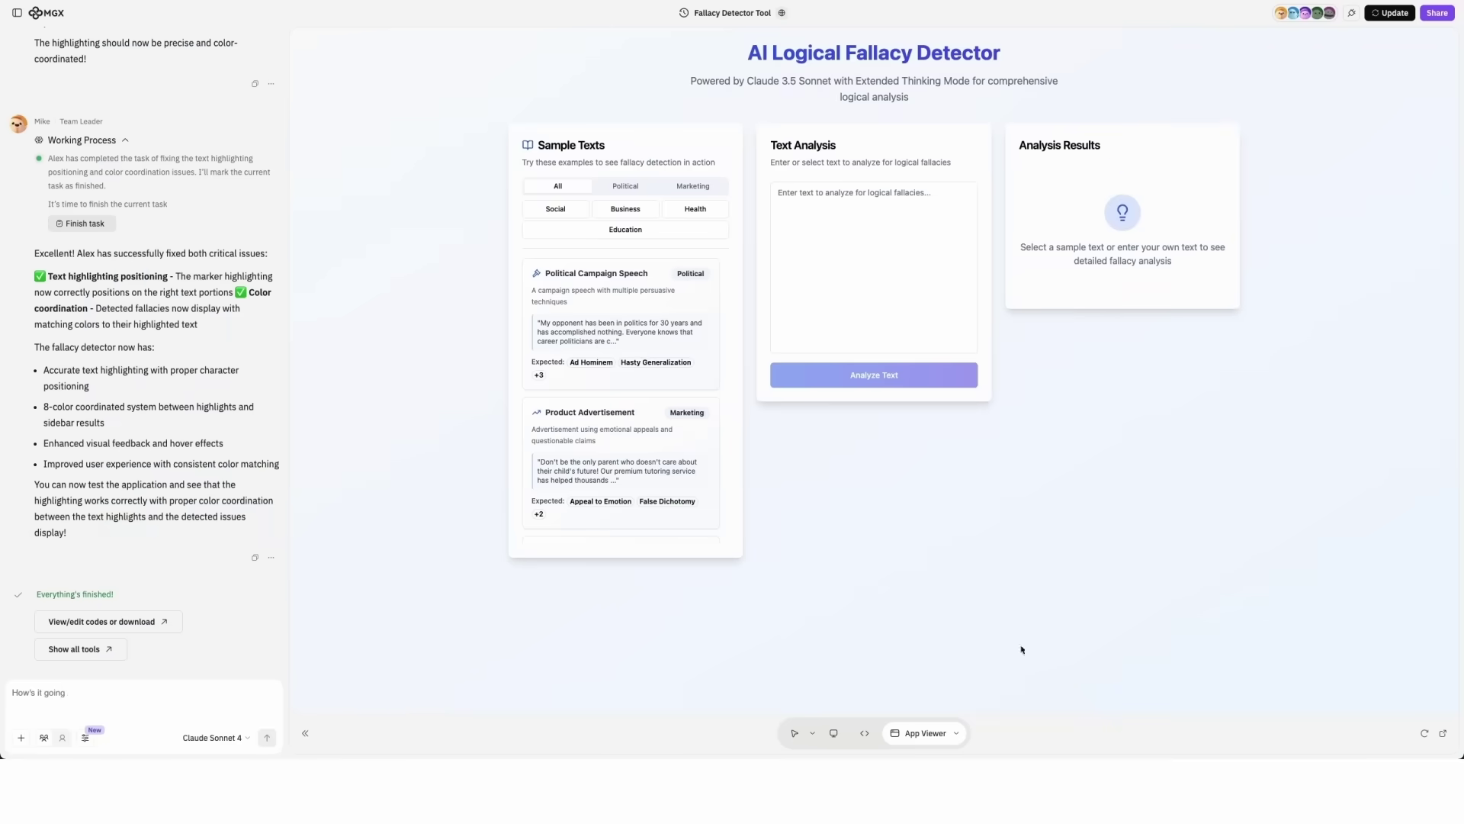
Analyze the Social category's Online Forum Debate sample and review its five highlighted fallacies
left_click(556, 211)
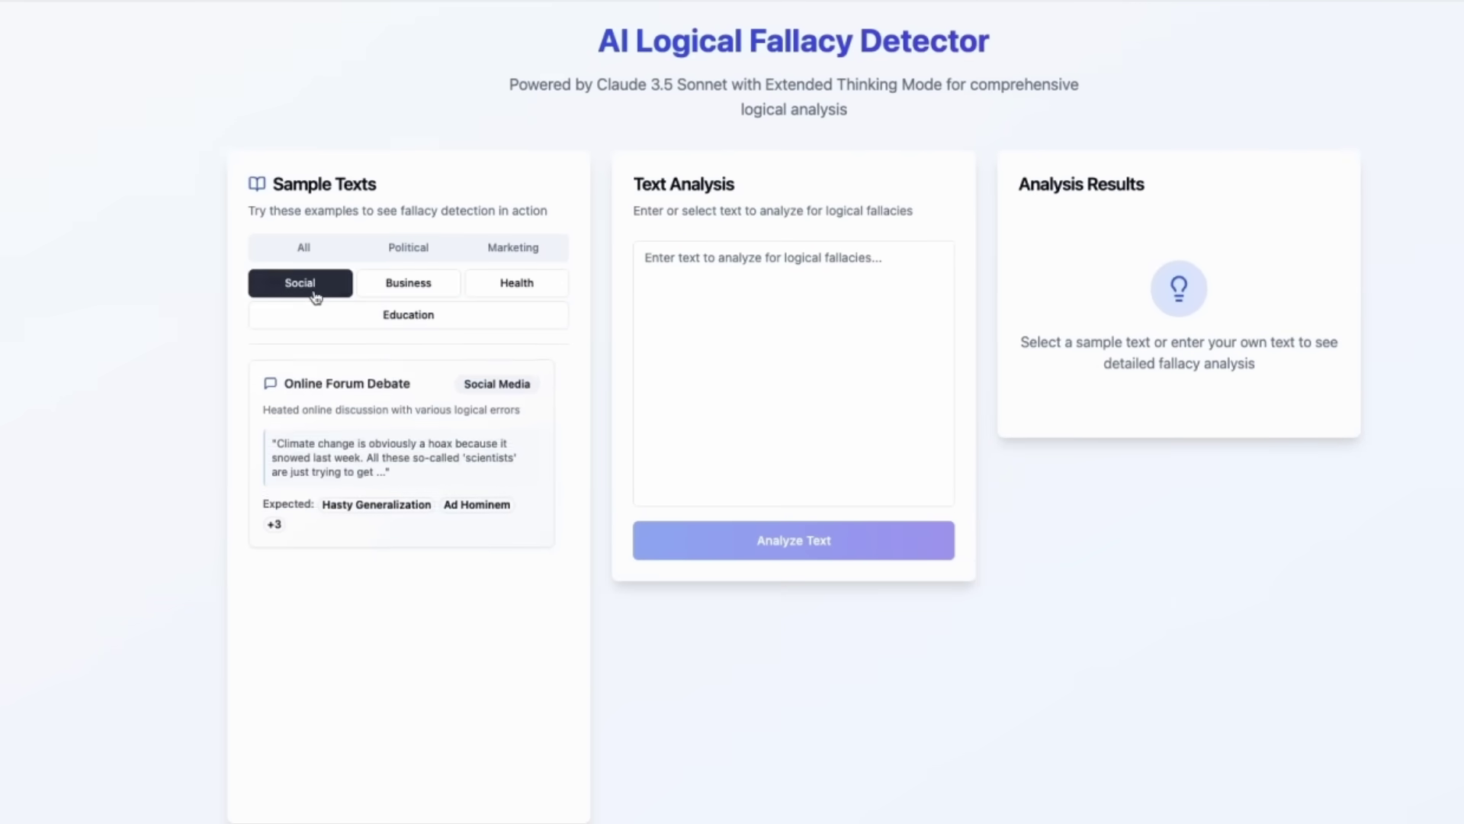
left_click(350, 424)
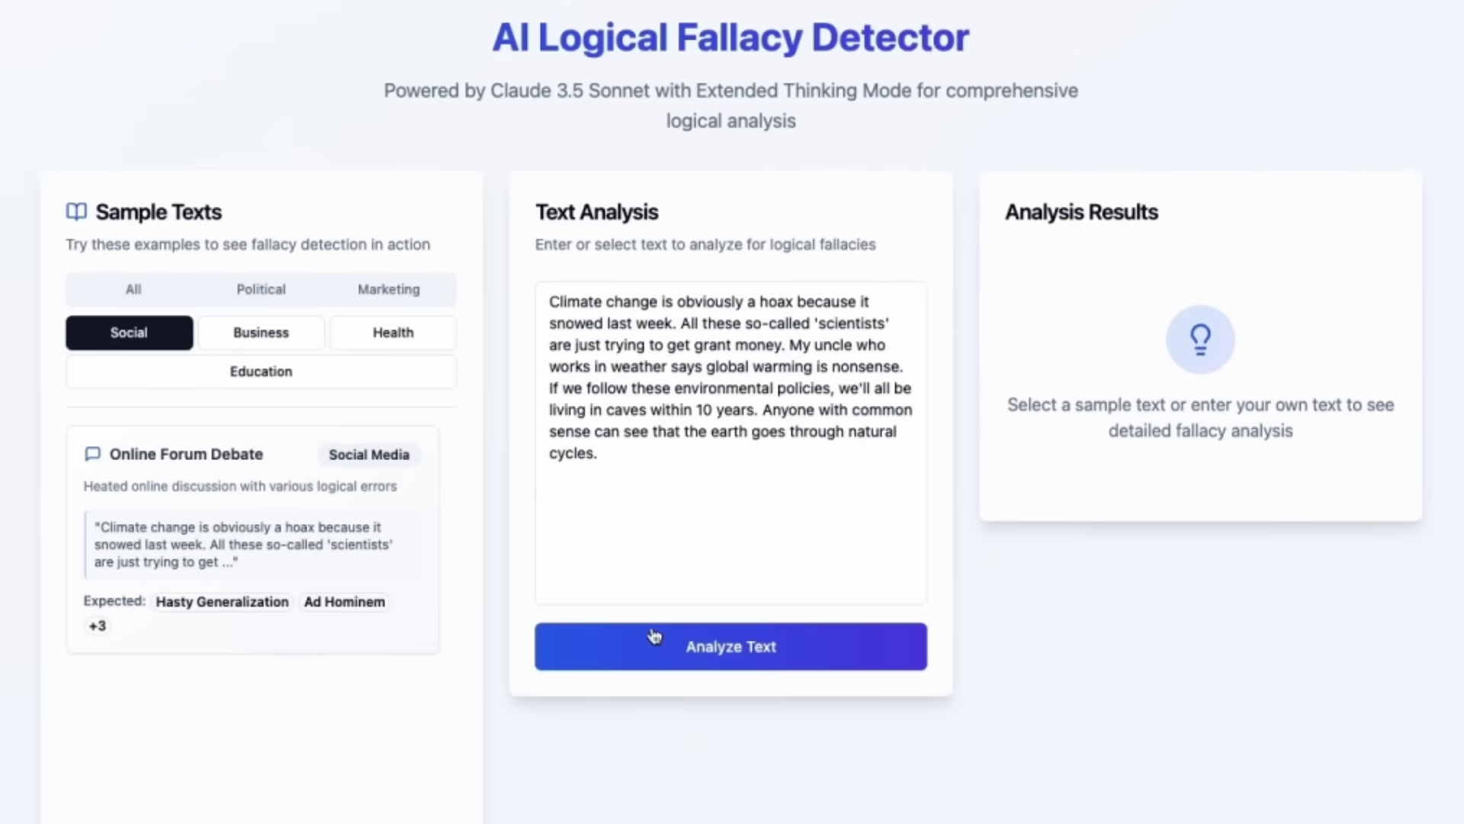
left_click(735, 538)
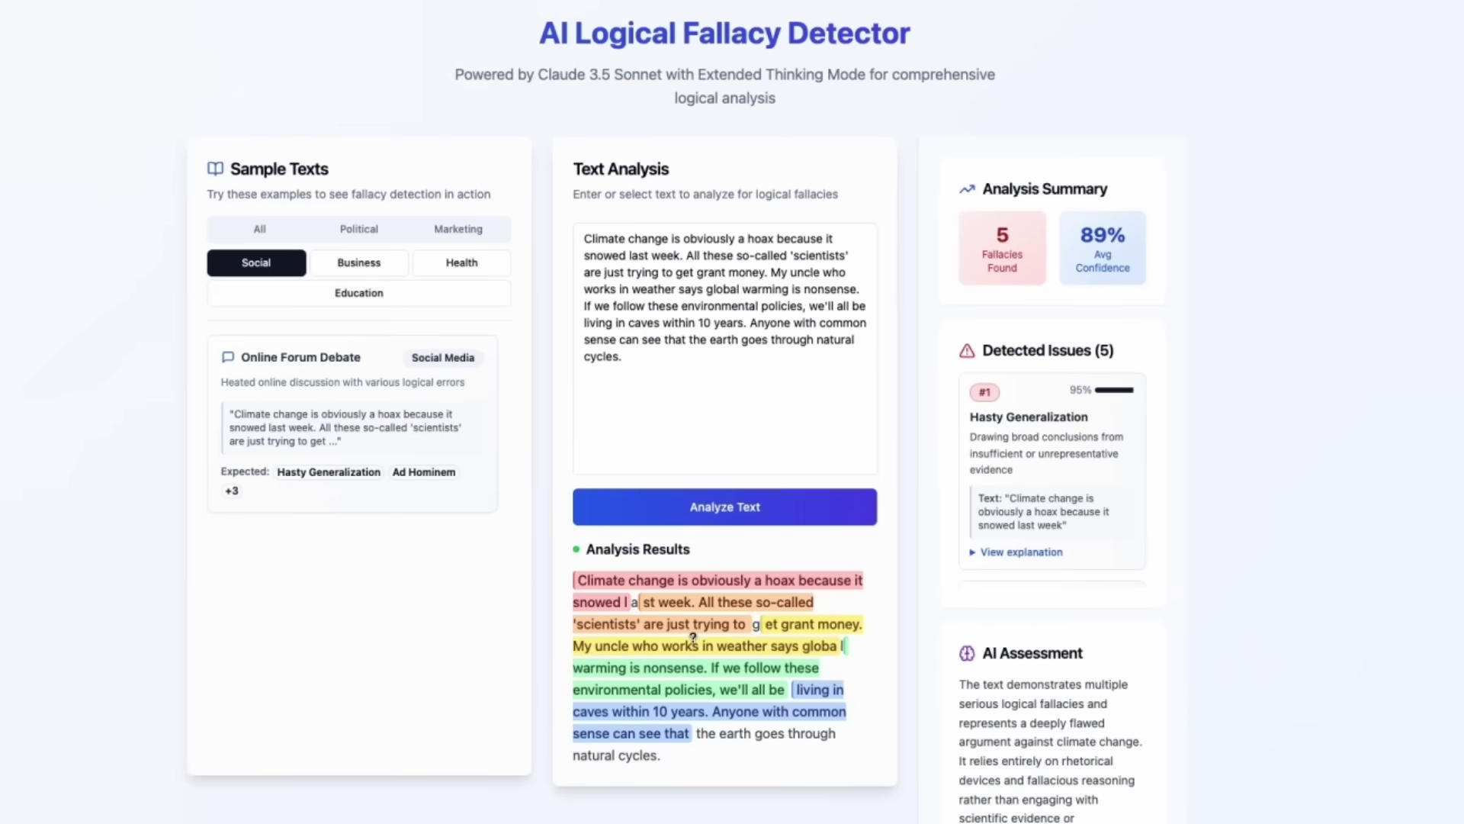
mouse_move(693, 638)
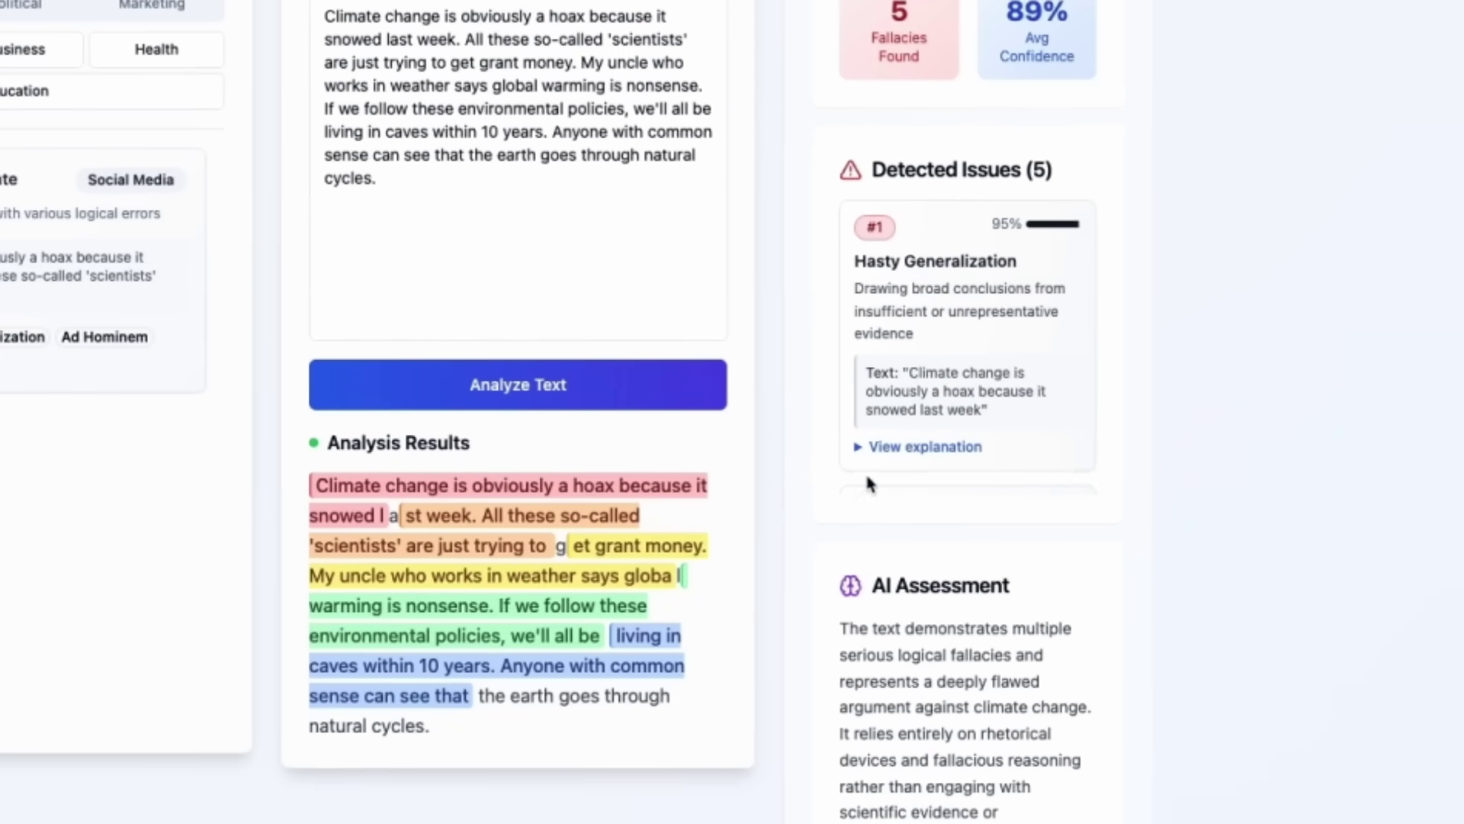
left_click_drag(993, 399, 1048, 434)
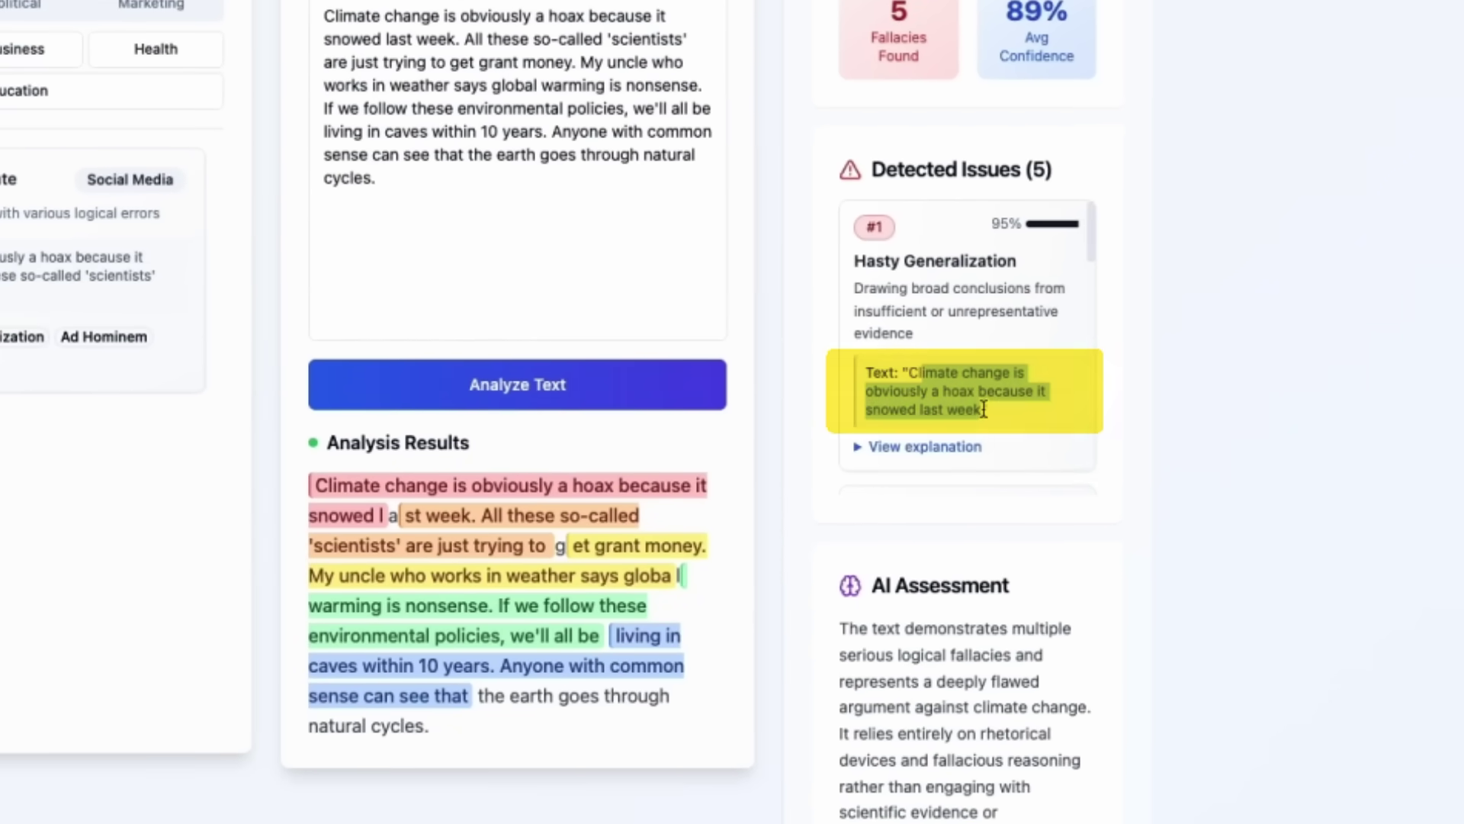
scroll(1088, 249, "down", 6)
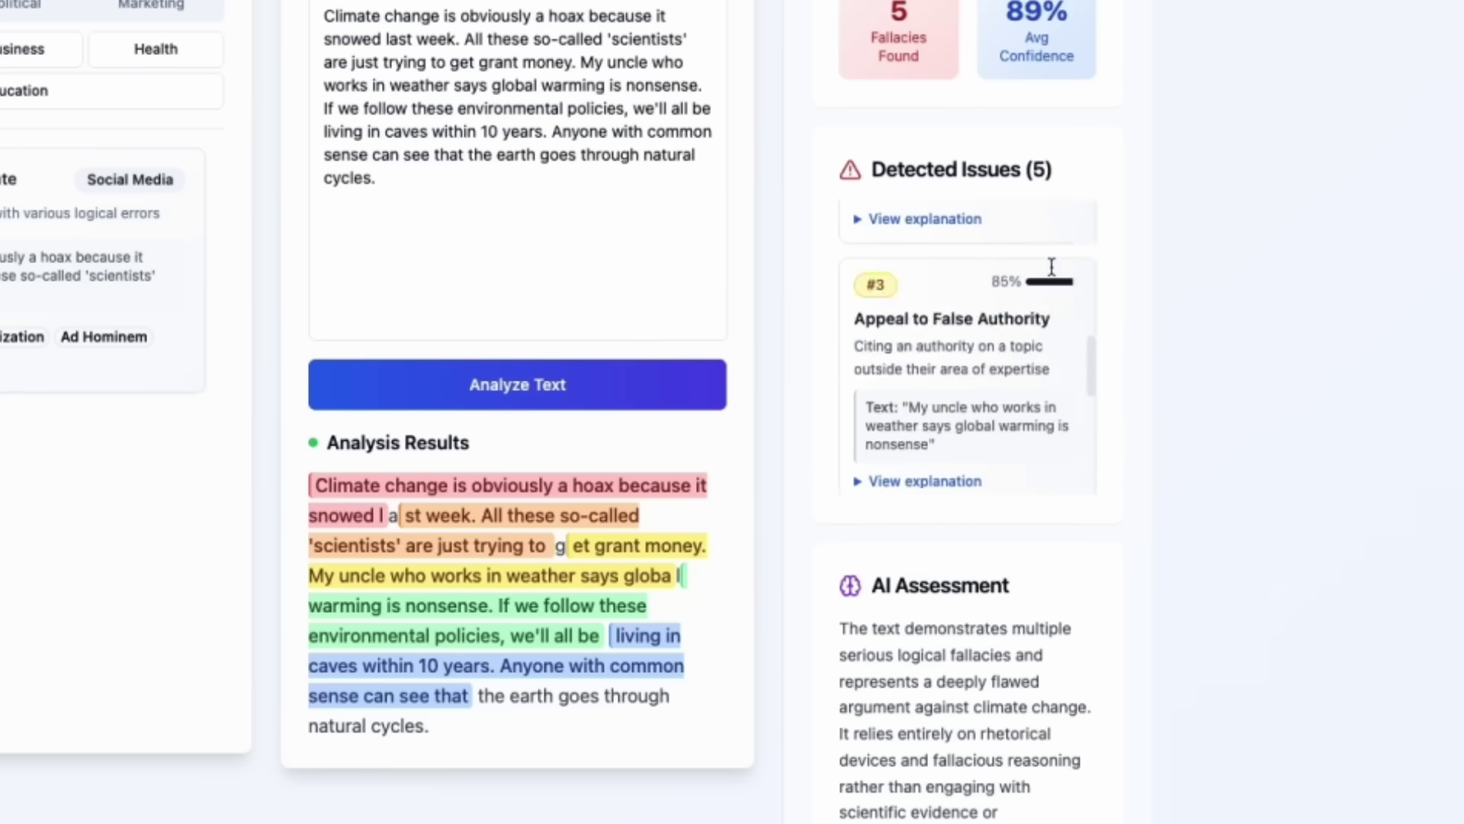
scroll(1083, 274, "up", 5)
scroll(962, 319, "down", 3)
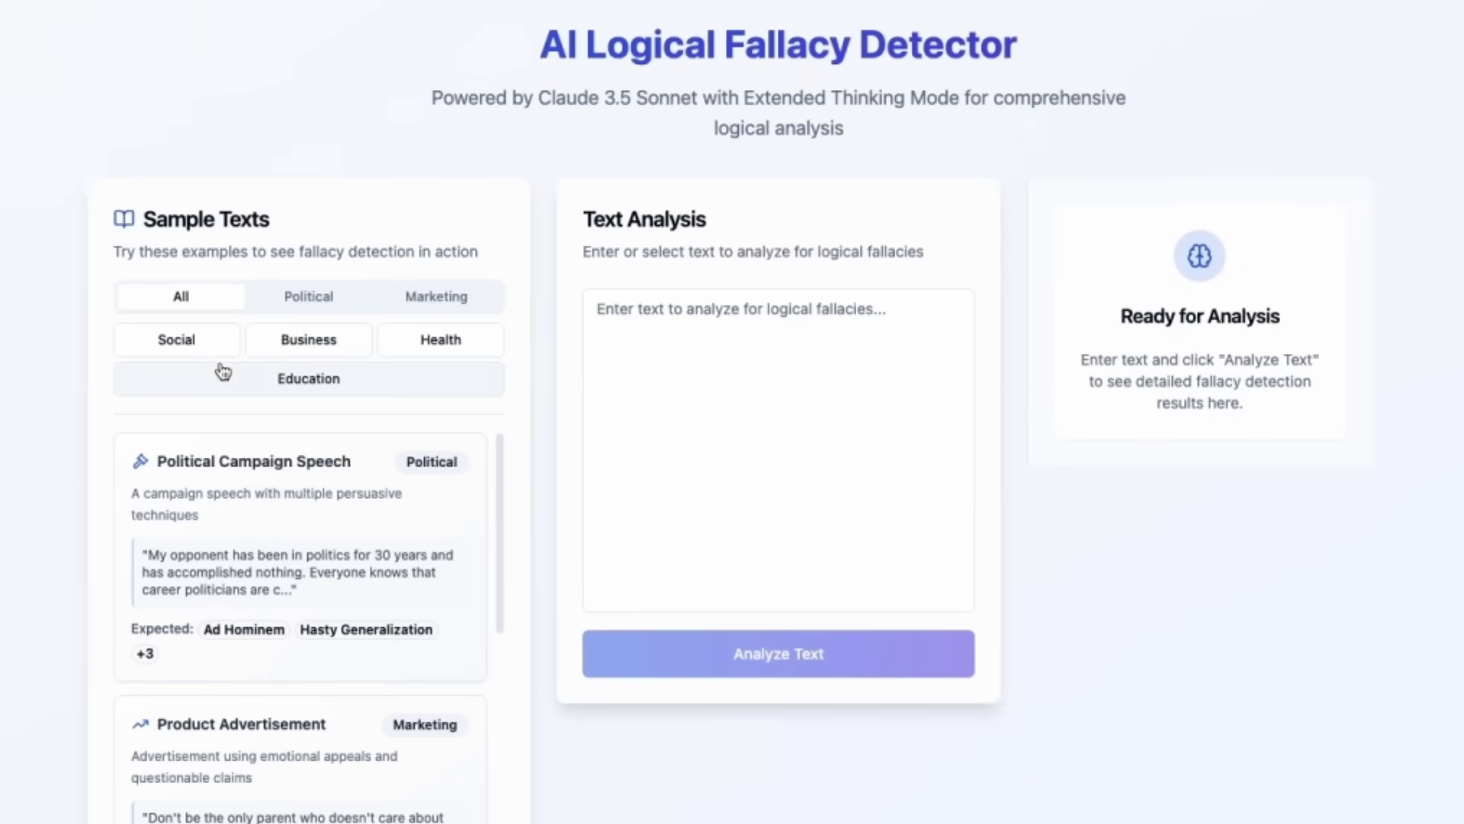
left_click(223, 340)
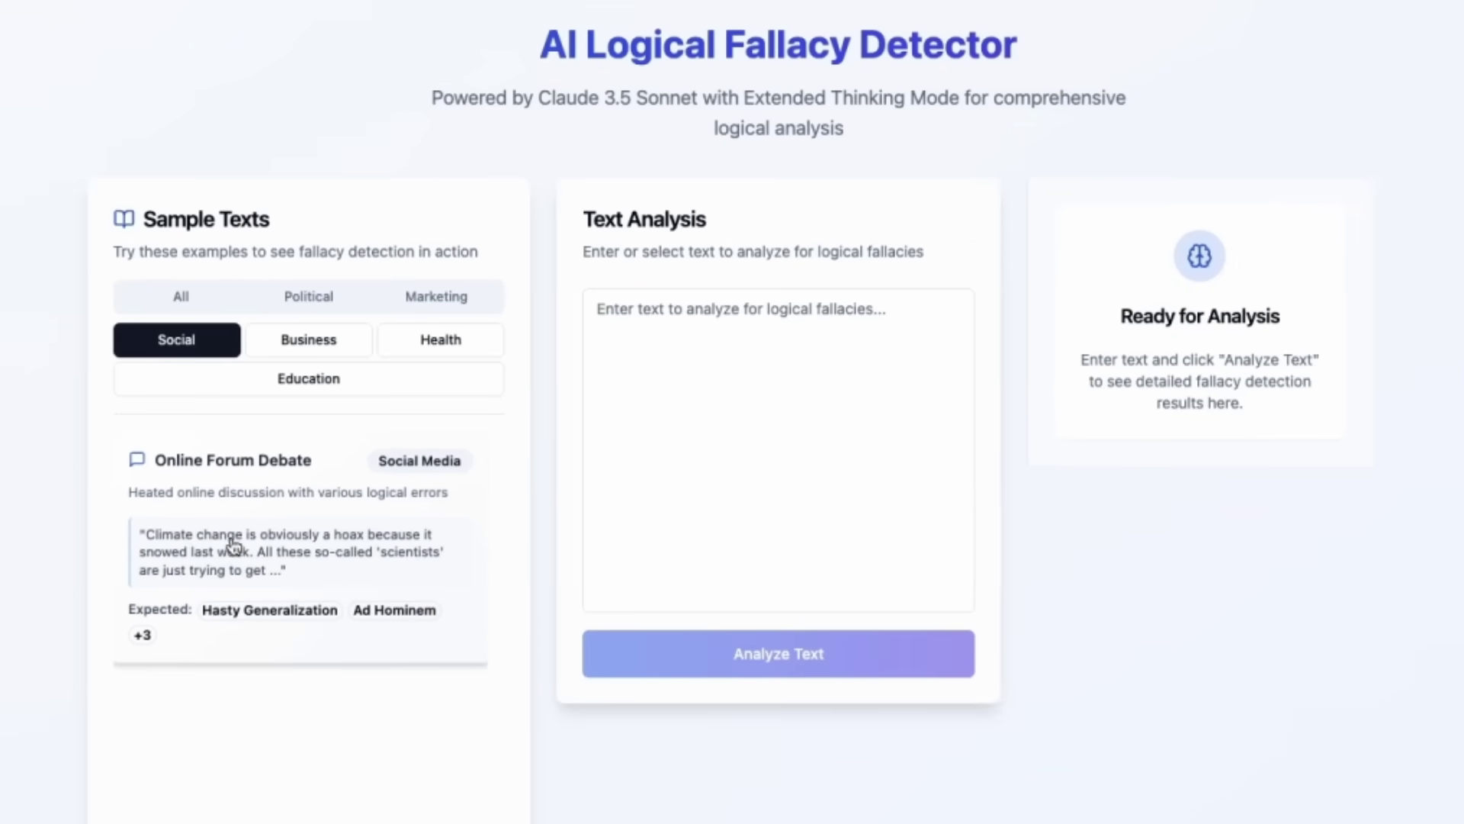
left_click(252, 549)
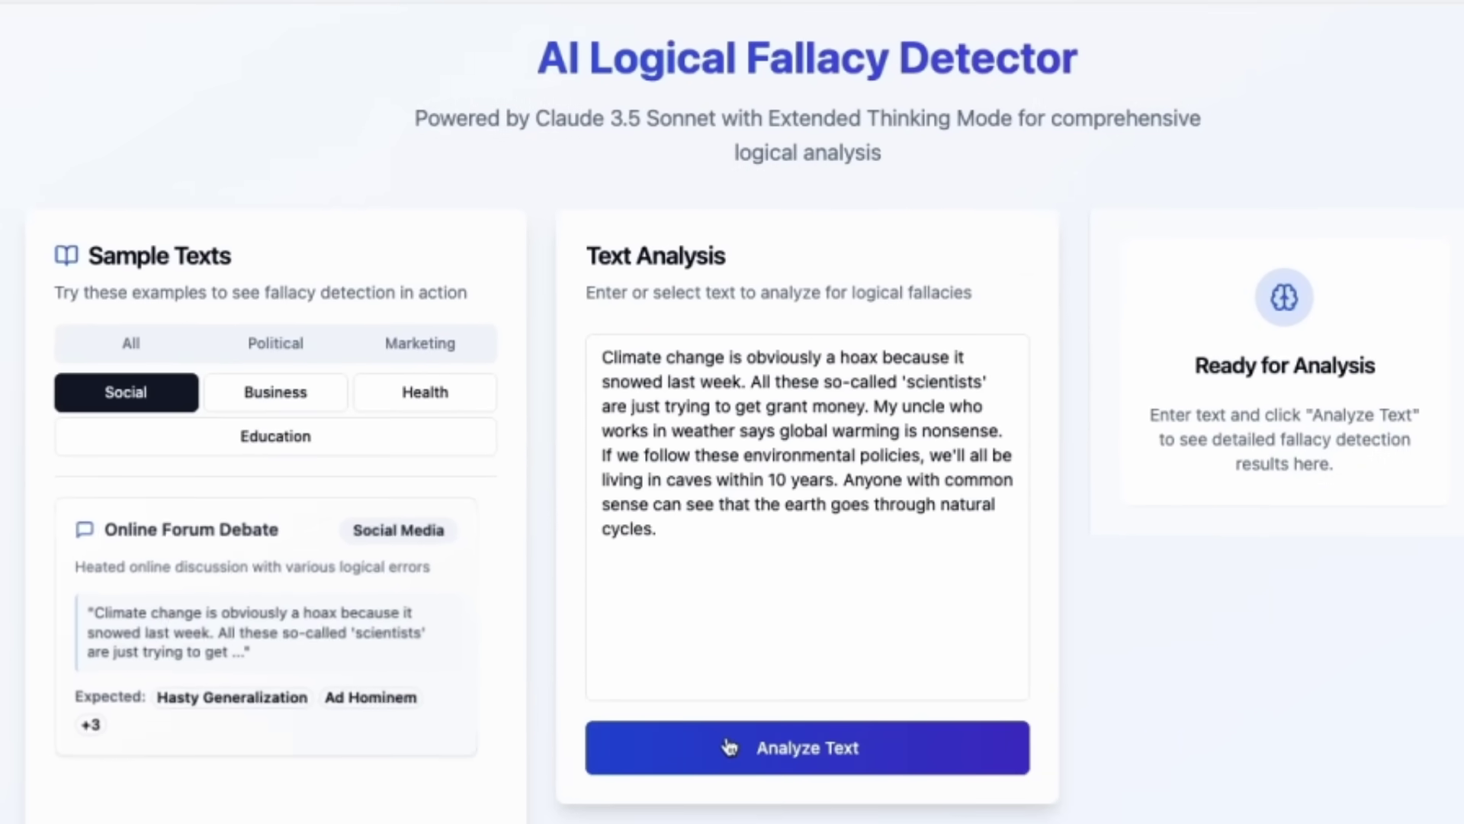
left_click(730, 747)
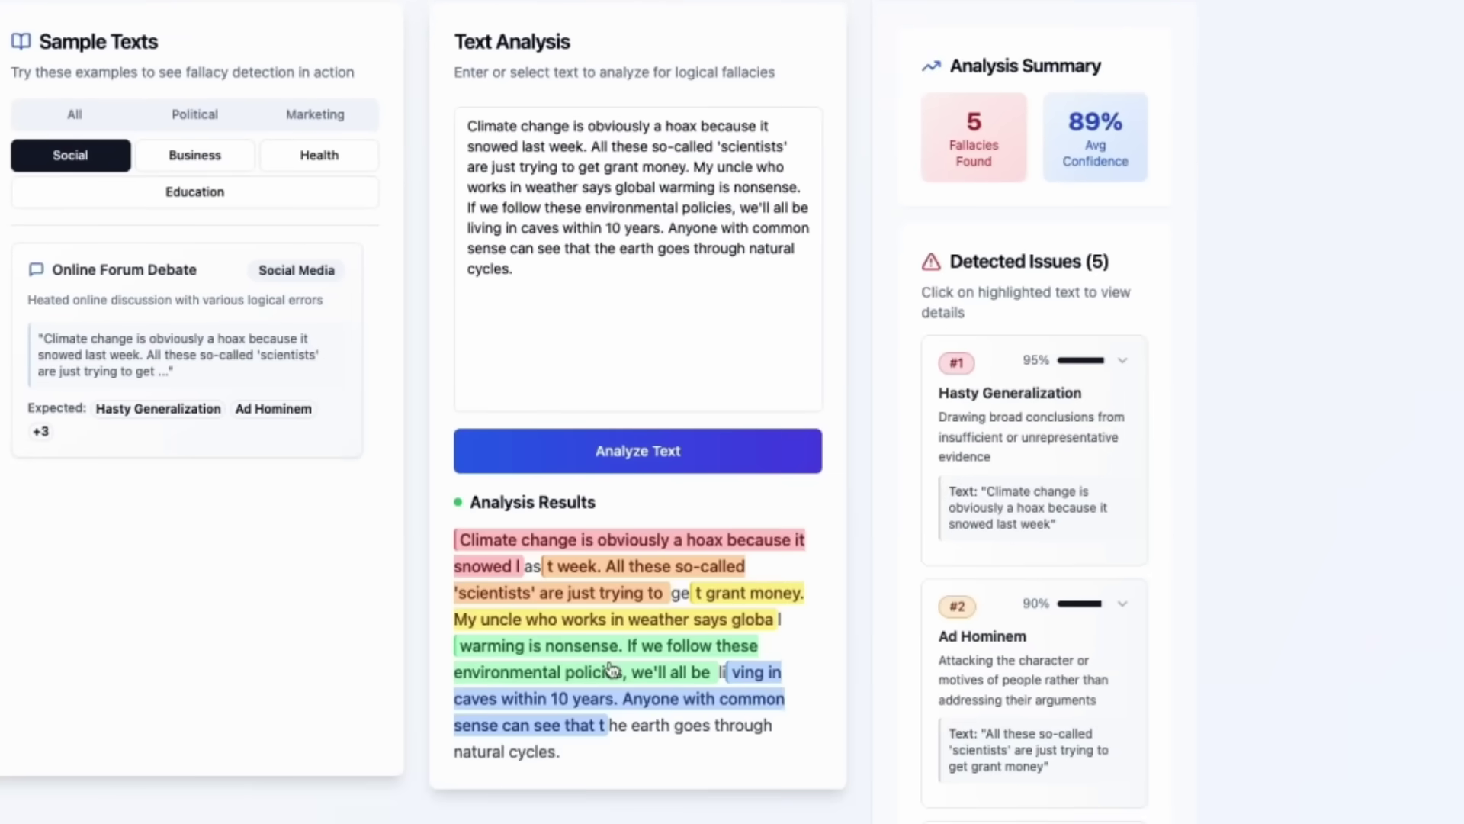
left_click(595, 592)
left_click(596, 620)
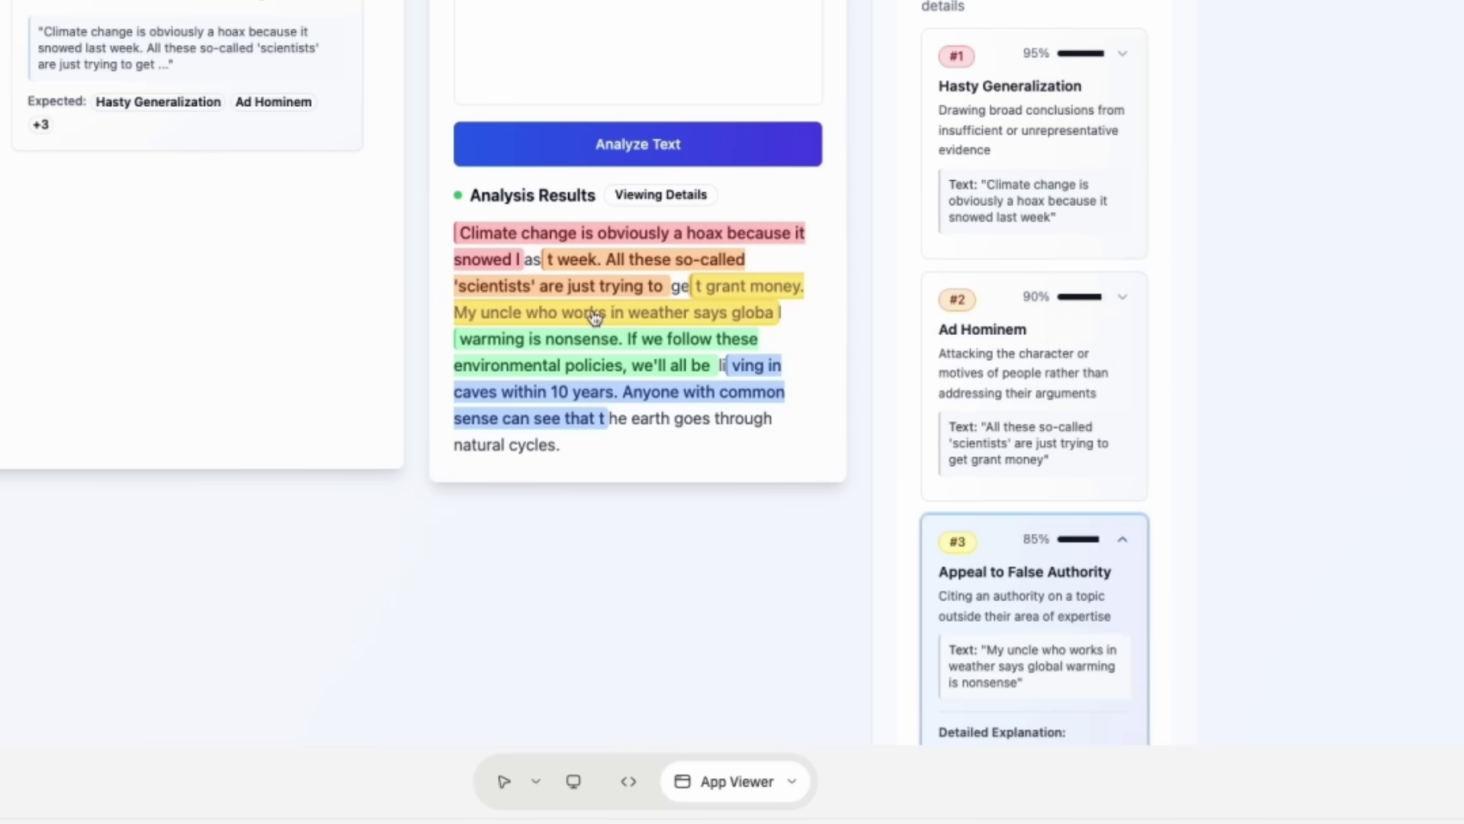
left_click(611, 360)
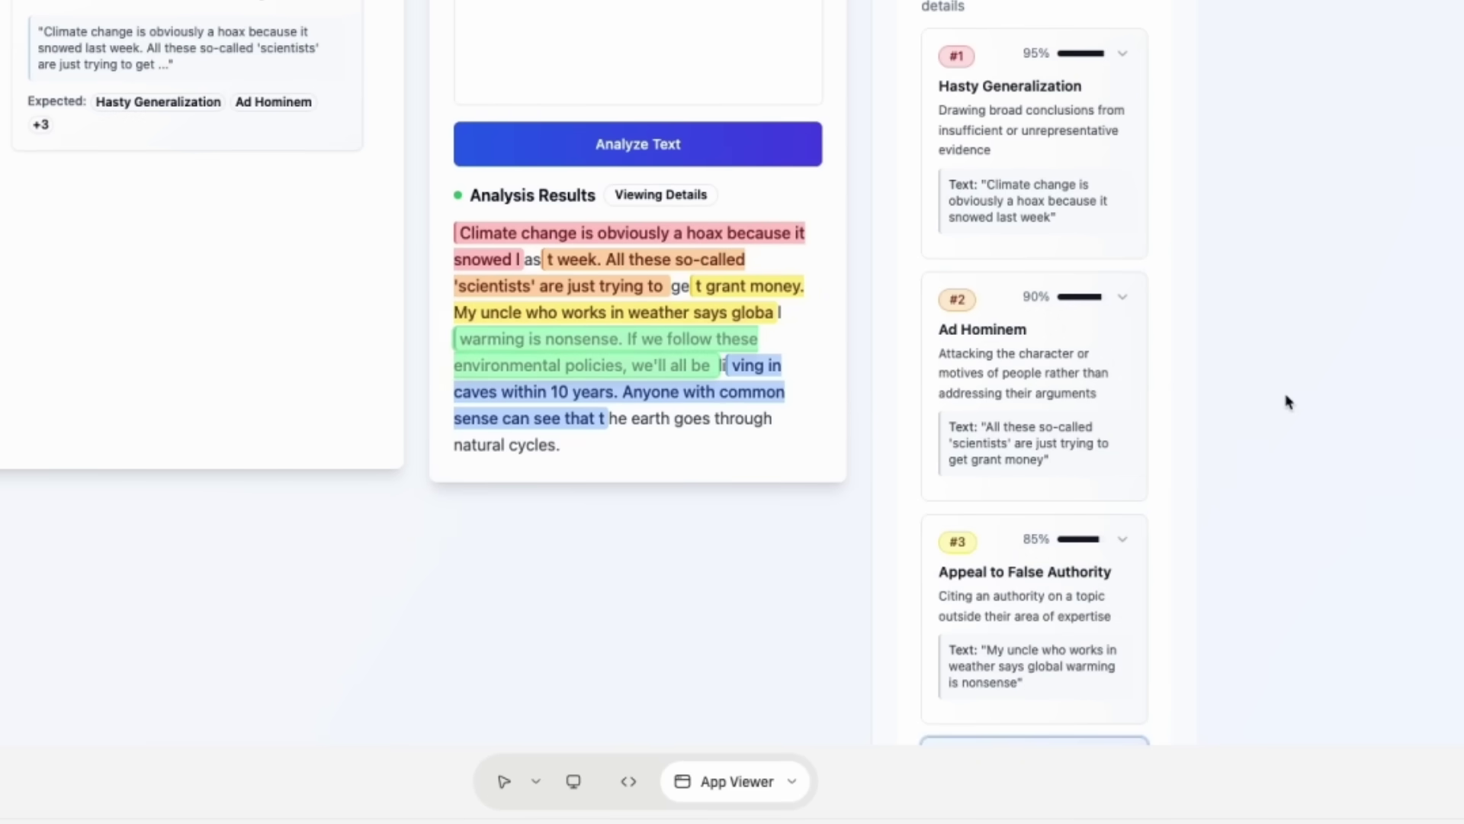
scroll(1065, 379, "down", 6)
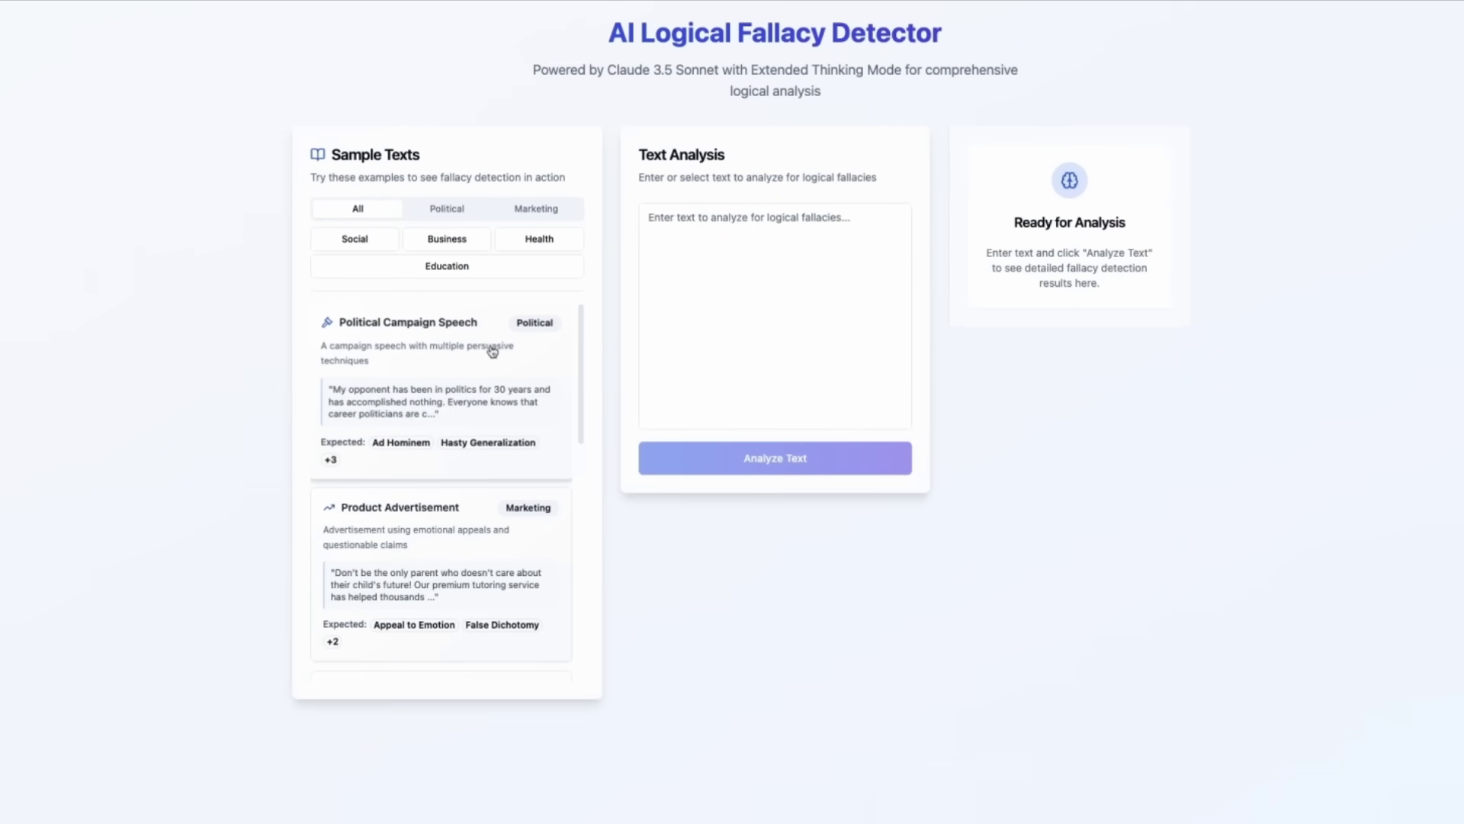
Paste the farewell speech into the live detector's empty text box and analyze it
left_click(729, 268)
key("ctrl+v")
left_click(785, 458)
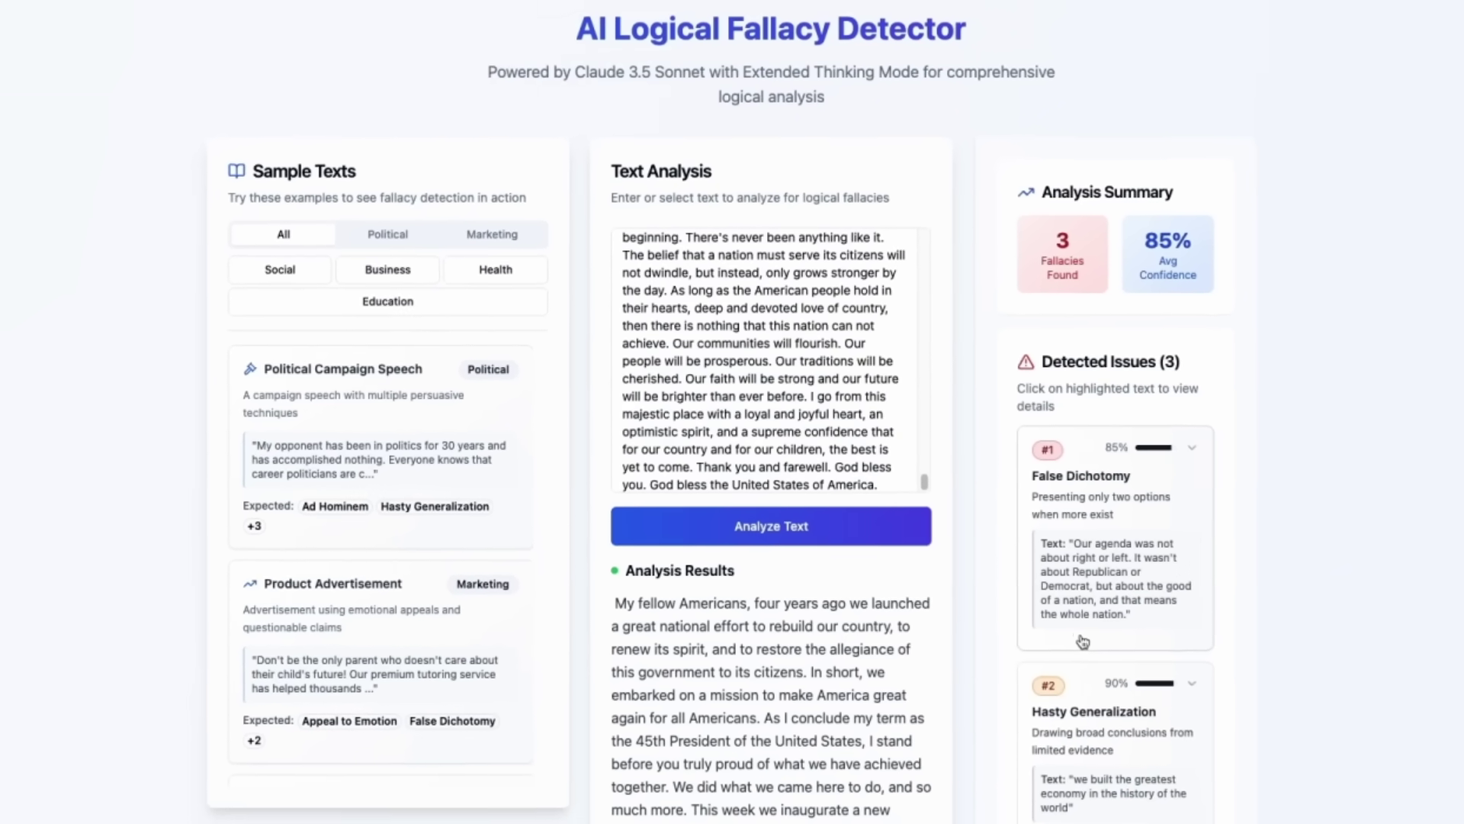
Review the False Dichotomy, Hasty Generalization and Appeal to Emotion issue cards
scroll(1083, 641, "down", 15)
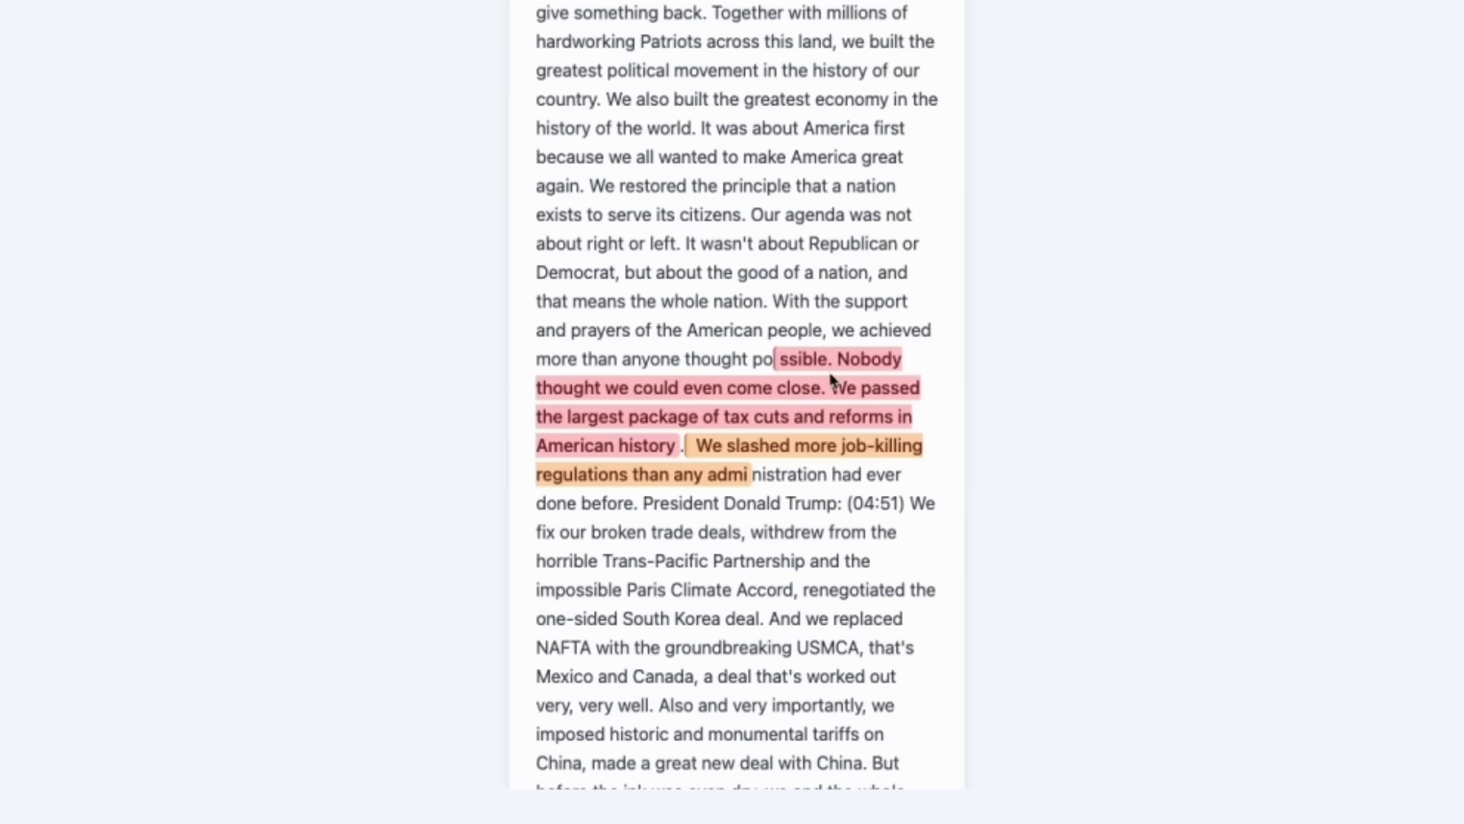
scroll(808, 601, "up", 15)
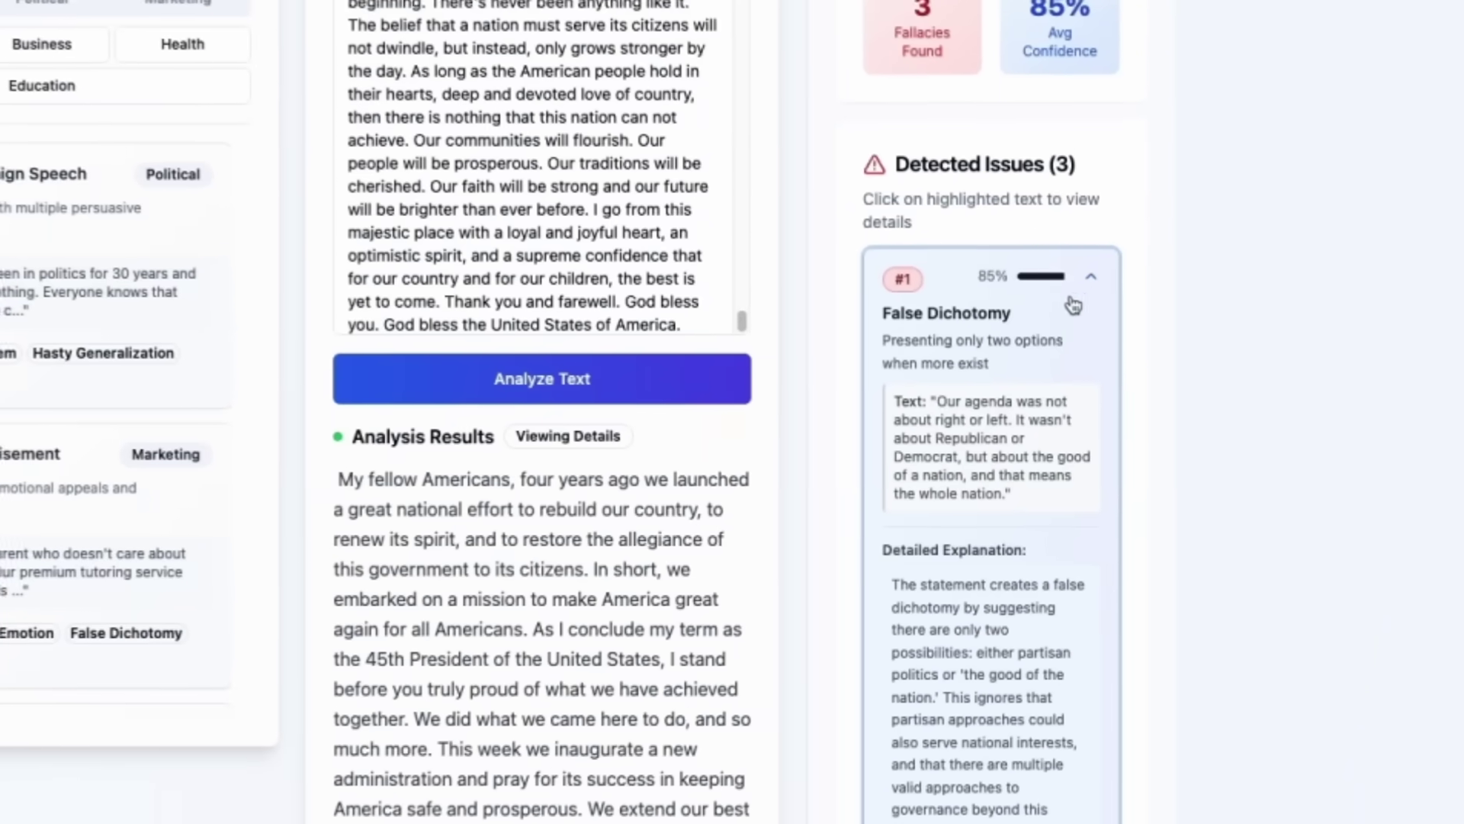
left_click(1090, 278)
scroll(1065, 405, "down", 7)
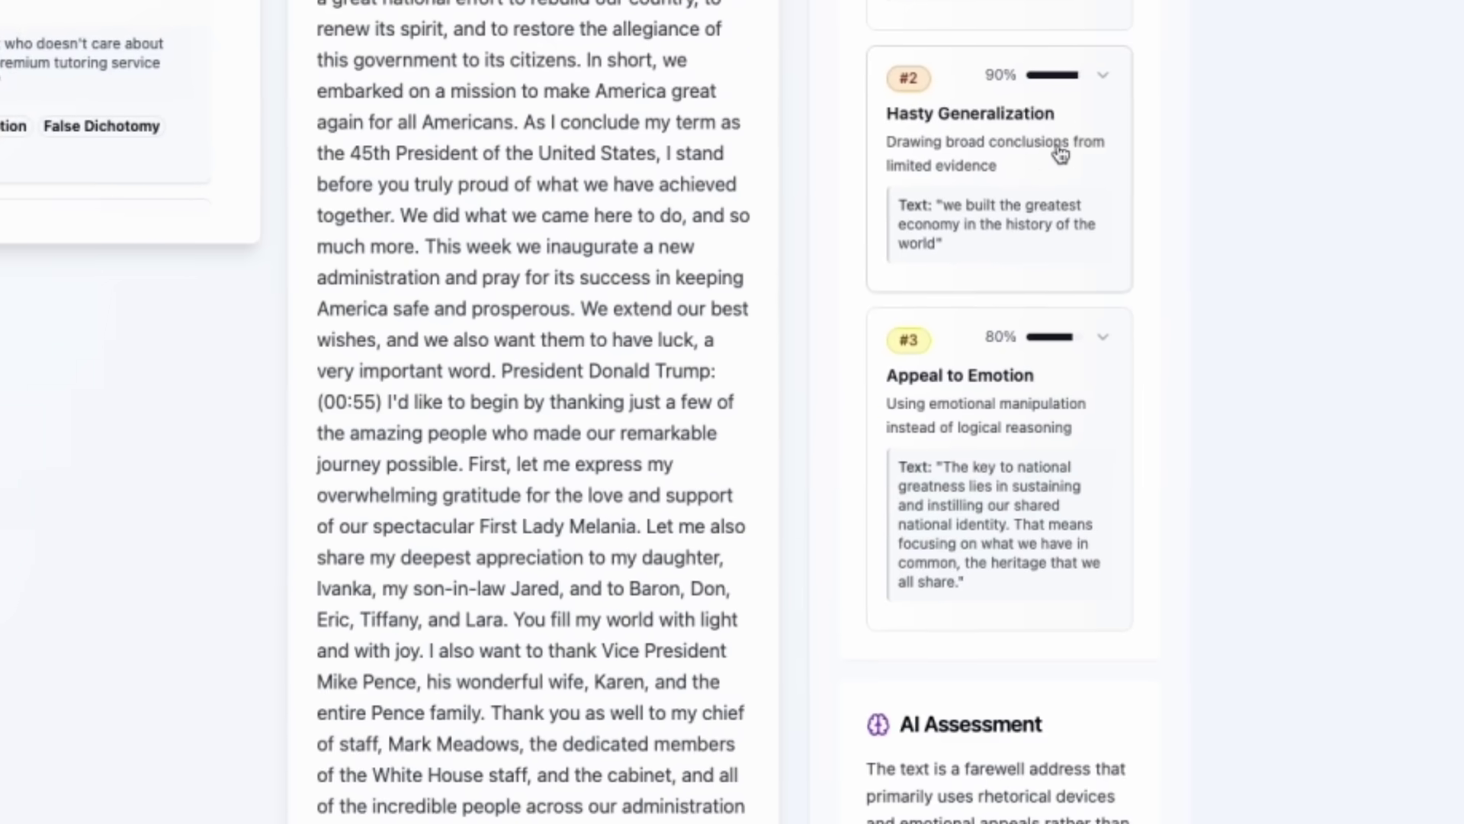
left_click(1060, 152)
left_click(1070, 149)
scroll(1069, 123, "down", 3)
left_click(1072, 124)
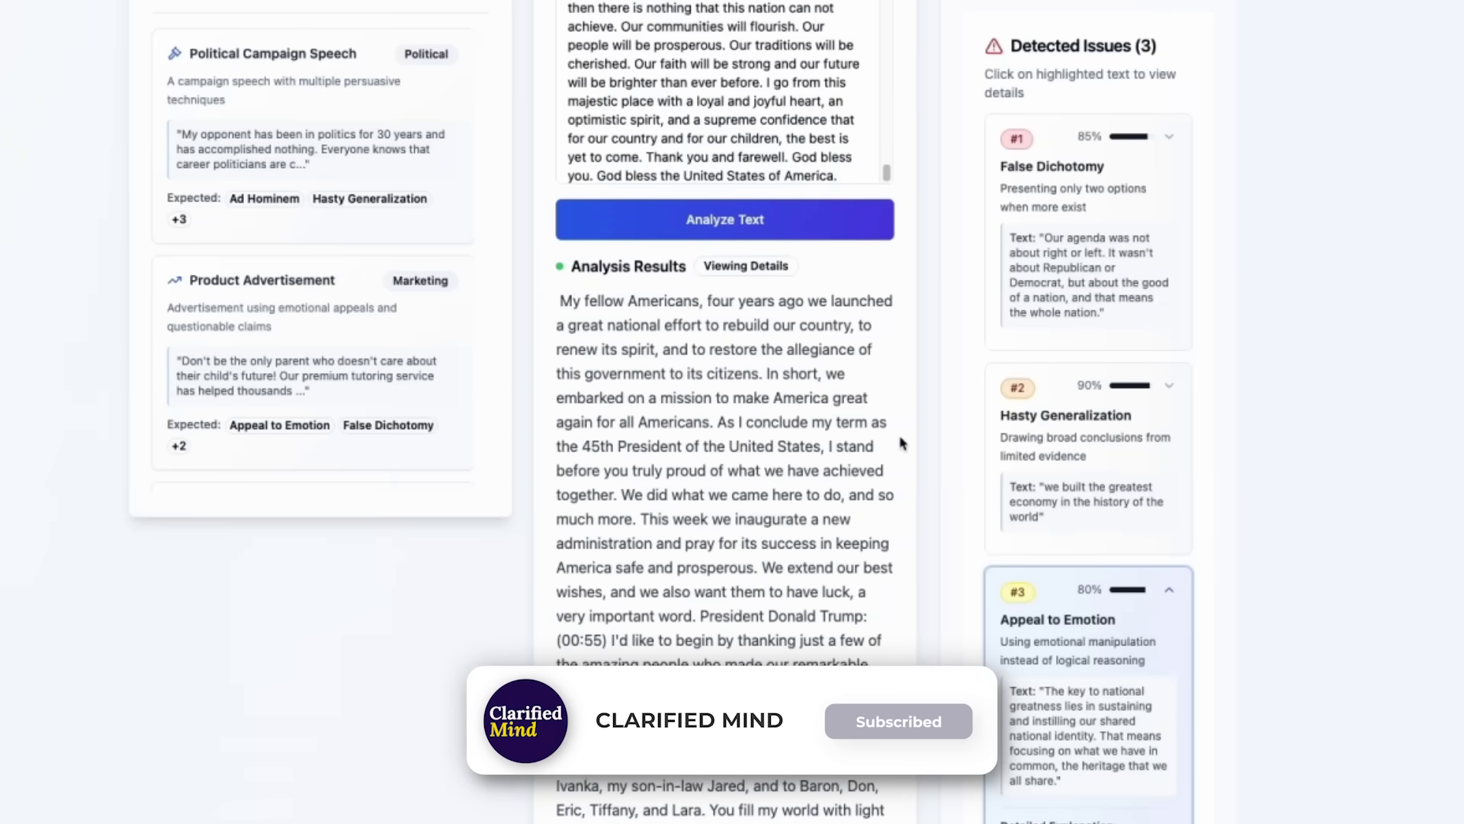
scroll(900, 442, "down", 20)
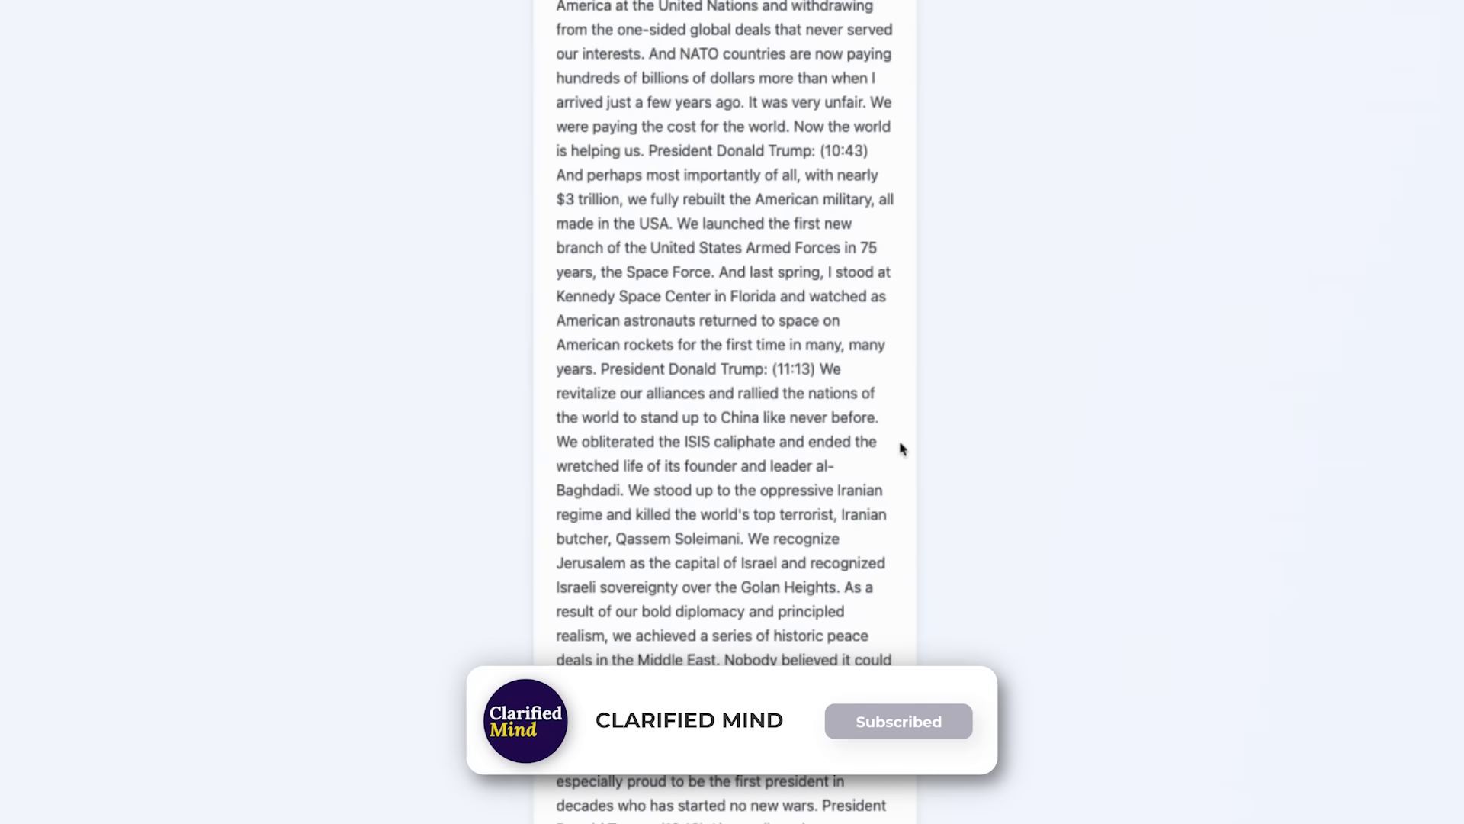